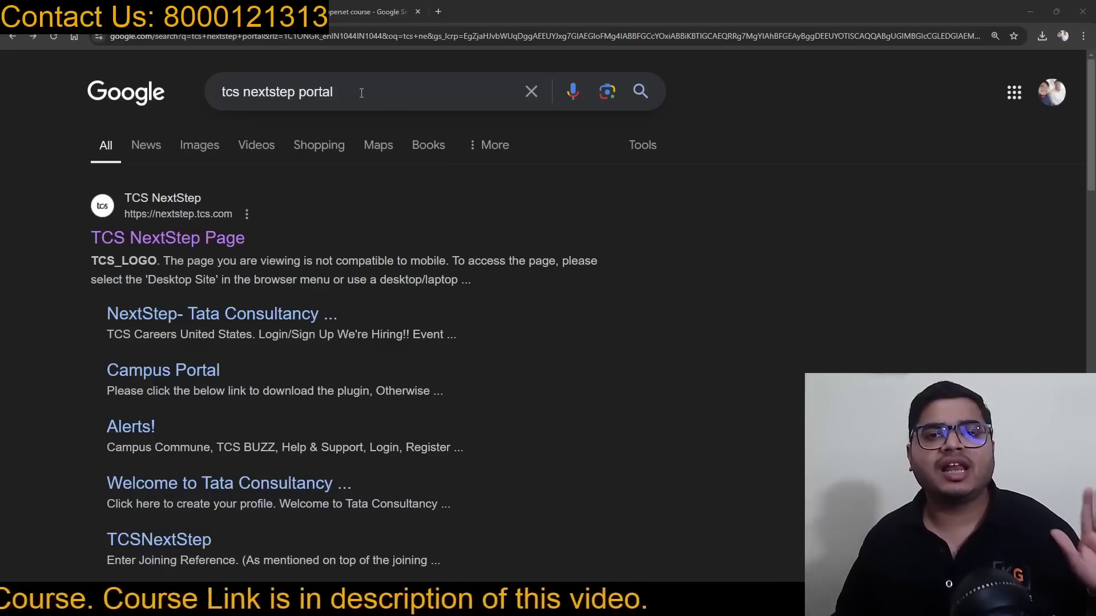
Open the TCS NextStep page and start a new registration under the IT category.
{"action": "left_click", "coordinate": [204, 244]}
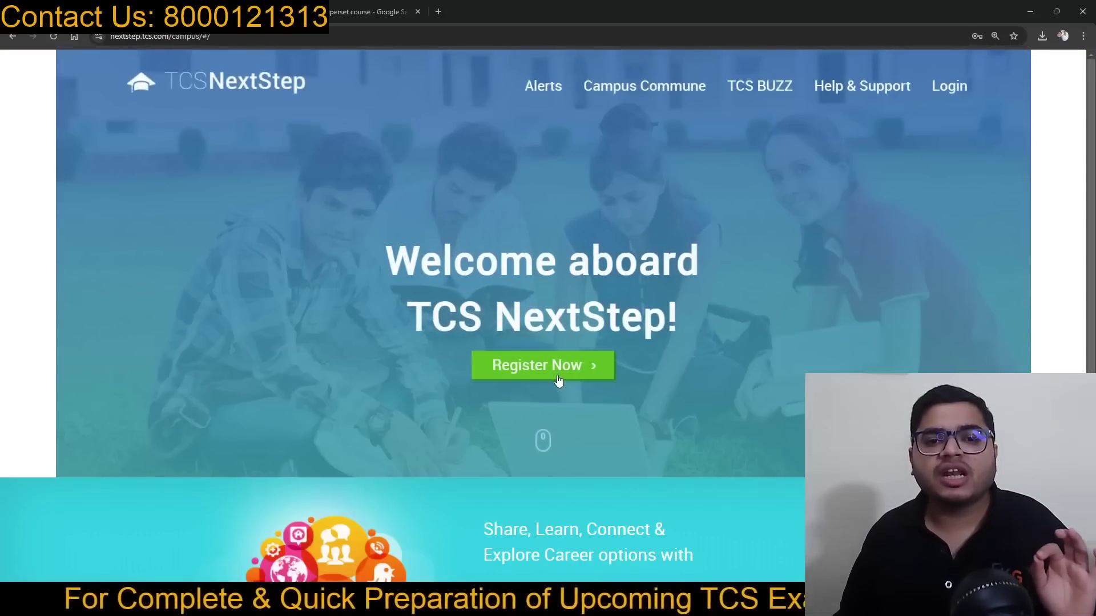
{"action": "left_click", "coordinate": [557, 379]}
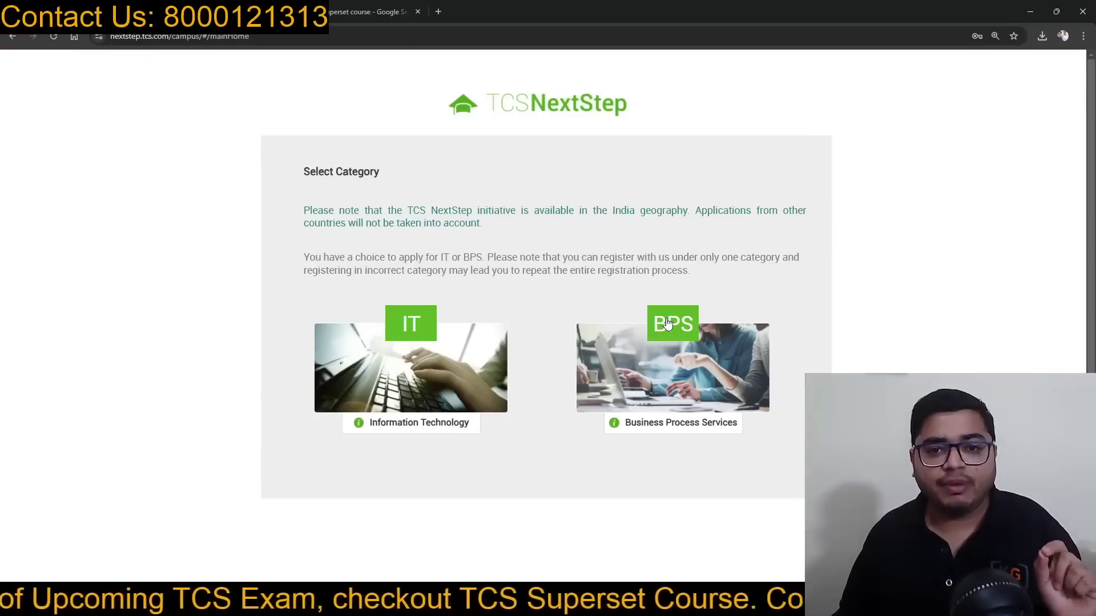
{"action": "left_click", "coordinate": [429, 334]}
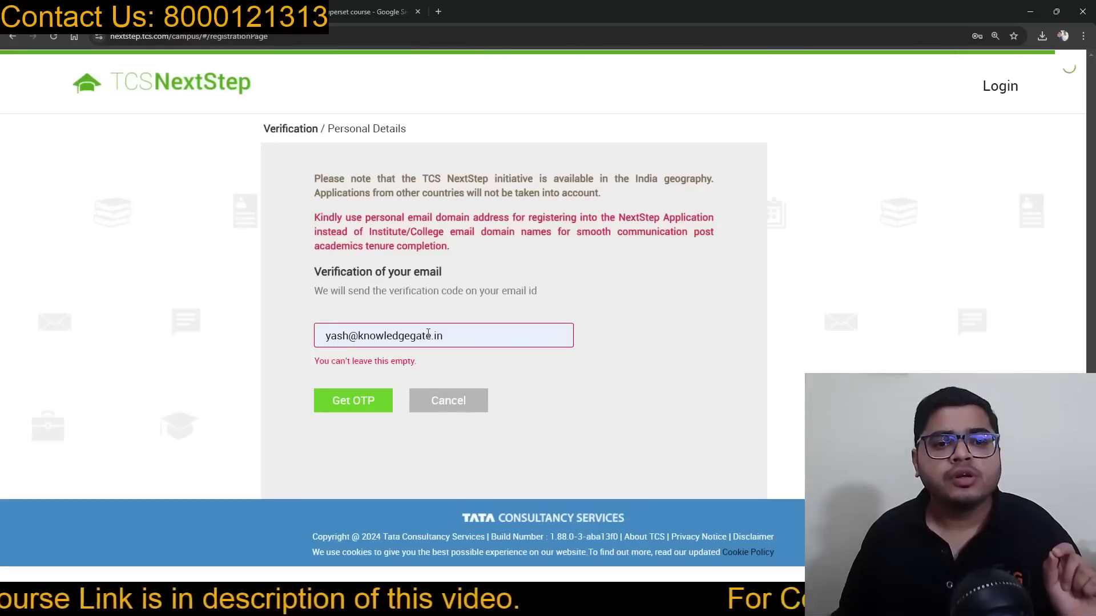
Replace the prefilled email with the applicant's personal Gmail address and request an OTP.
{"action": "left_click_drag", "start_coordinate": [463, 335], "coordinate": [325, 336]}
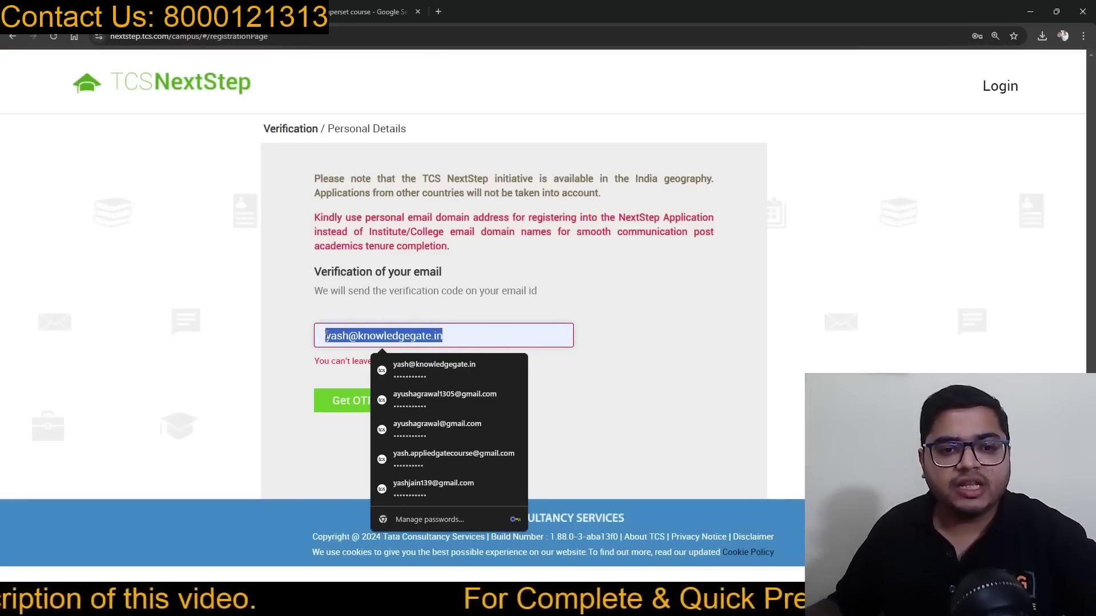
{"action": "type", "text": "job"}
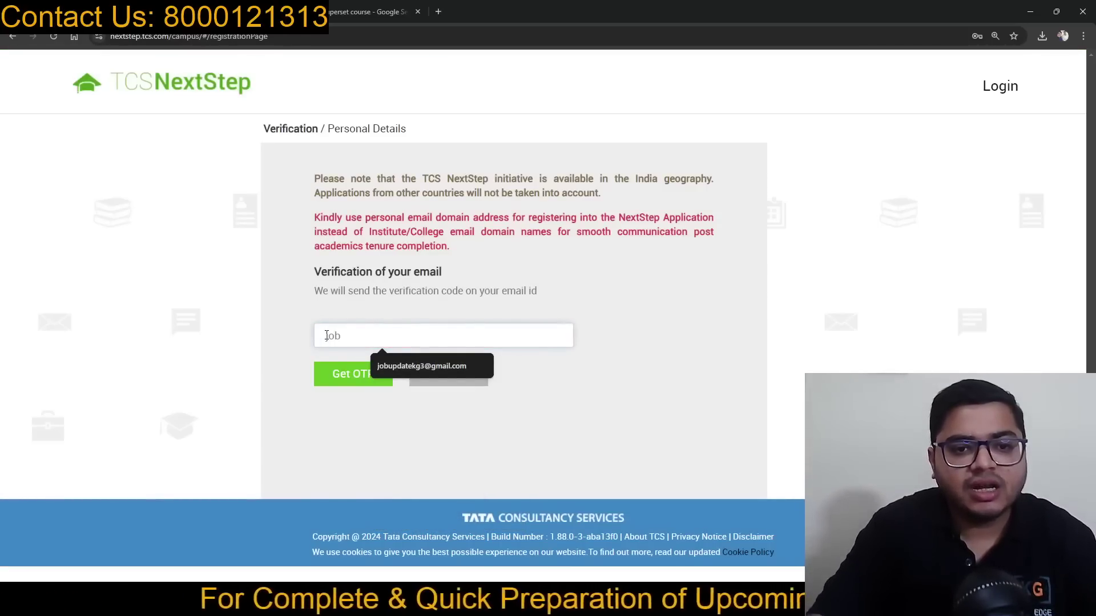
{"action": "left_click", "coordinate": [392, 367]}
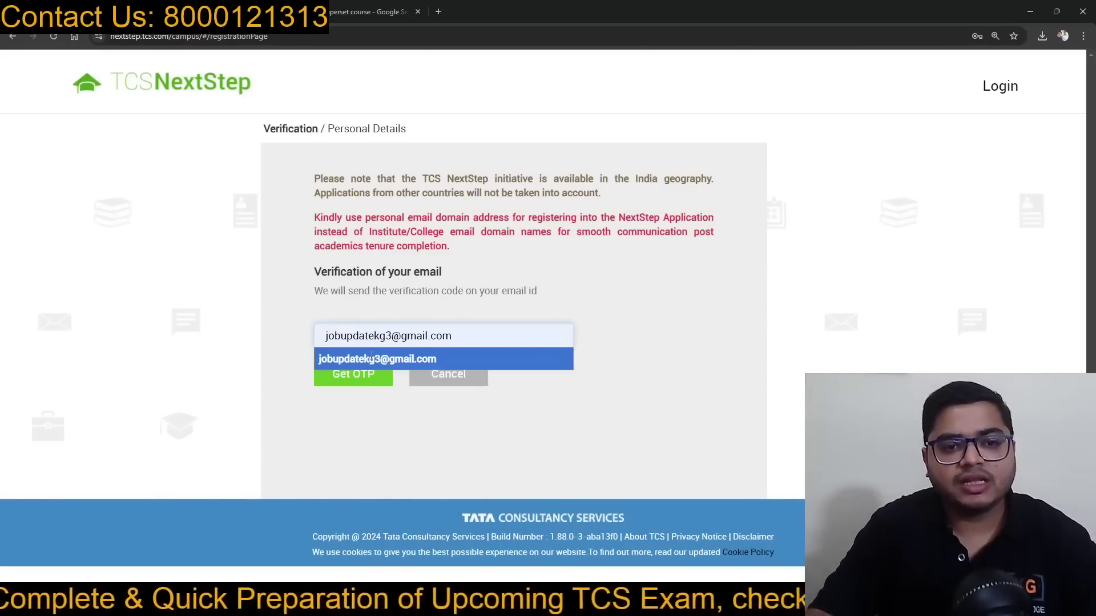
{"action": "left_click", "coordinate": [371, 357]}
{"action": "left_click", "coordinate": [361, 382]}
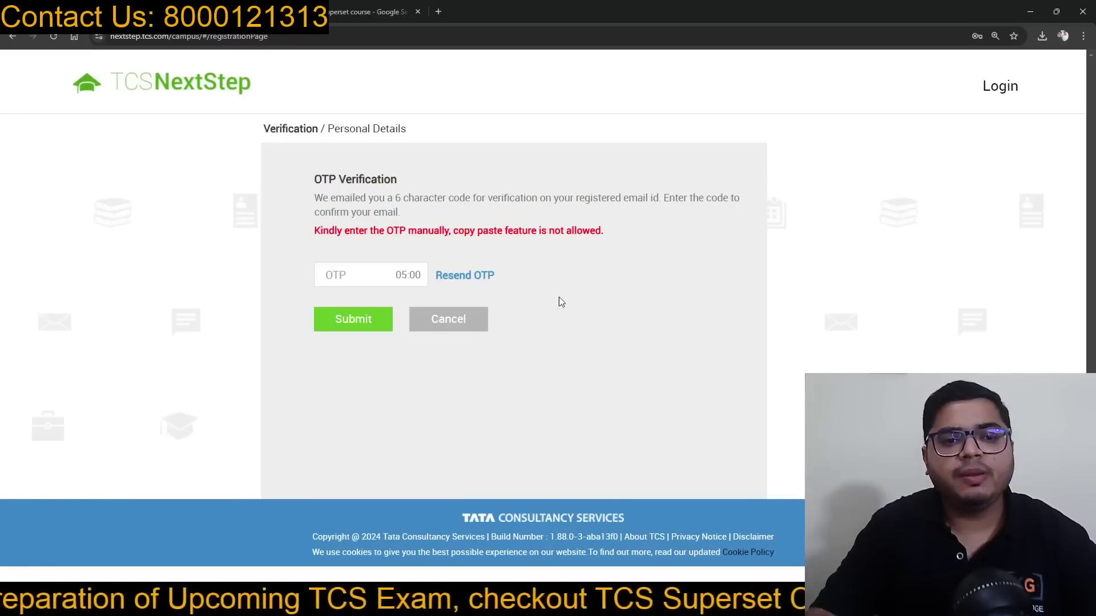
Refresh the Gmail inbox and open the newest TCS NextStep: Email ID Verification message.
{"action": "left_click", "coordinate": [245, 12]}
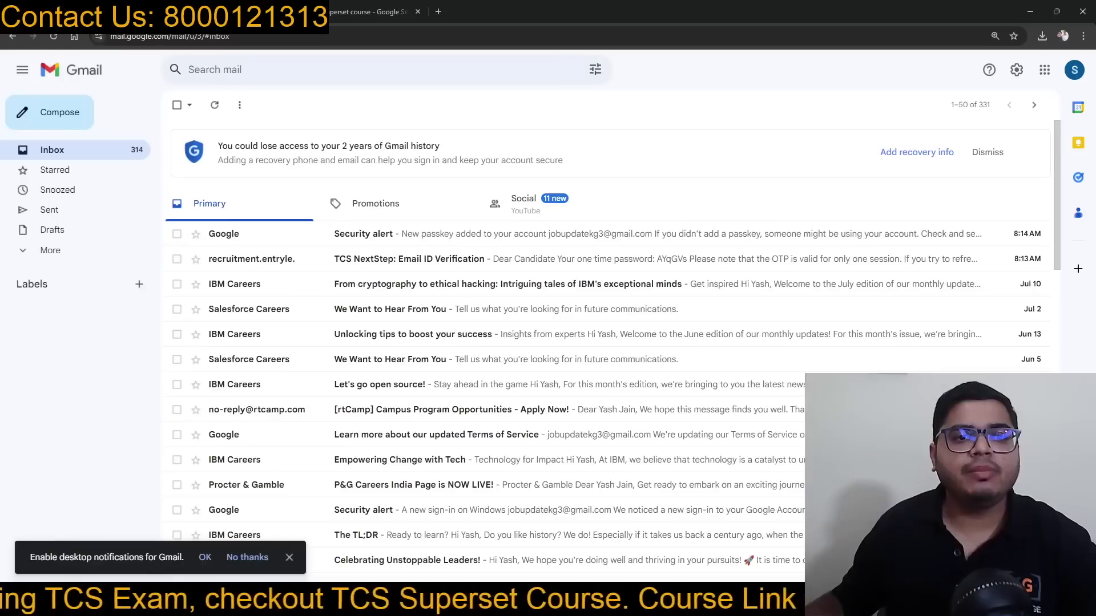
{"action": "left_click", "coordinate": [216, 106]}
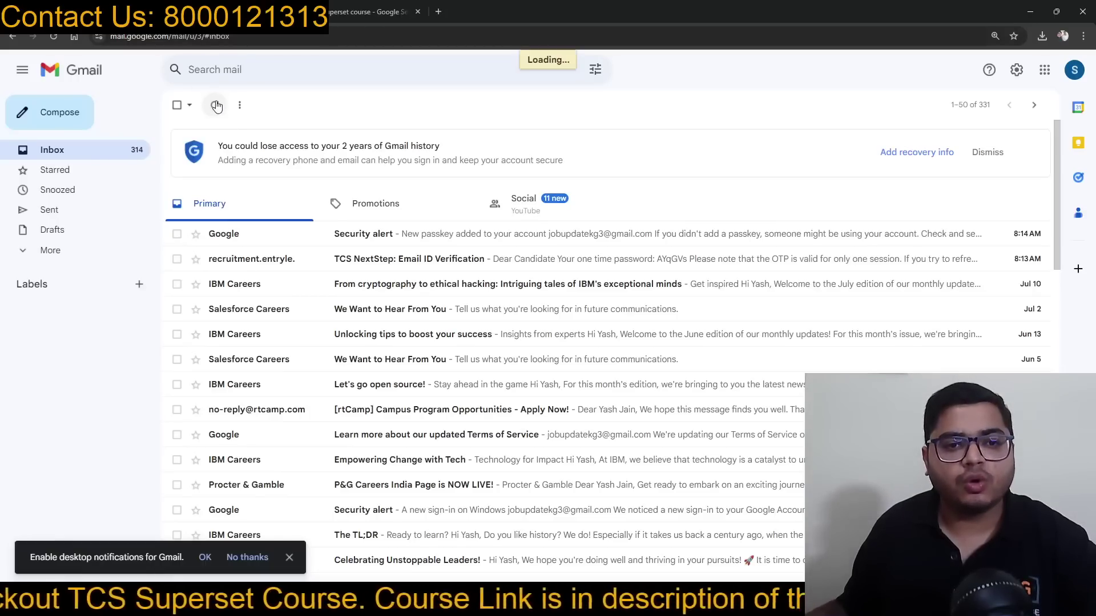
{"action": "left_click", "coordinate": [398, 234]}
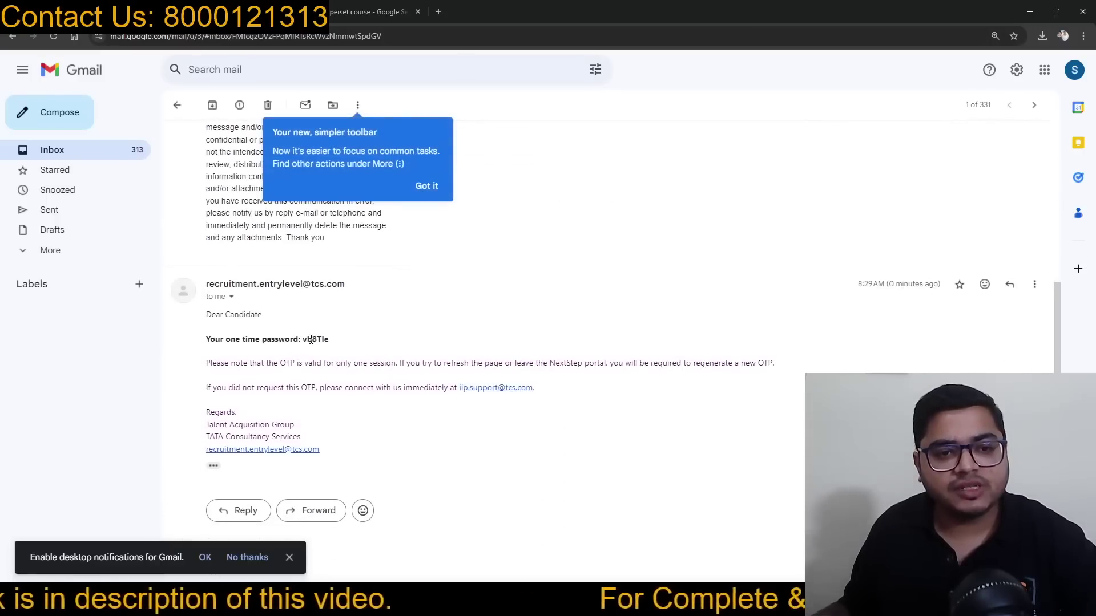
Select the one-time password in the email and compare it with the OTP field.
{"action": "left_click_drag", "start_coordinate": [305, 339], "coordinate": [334, 342]}
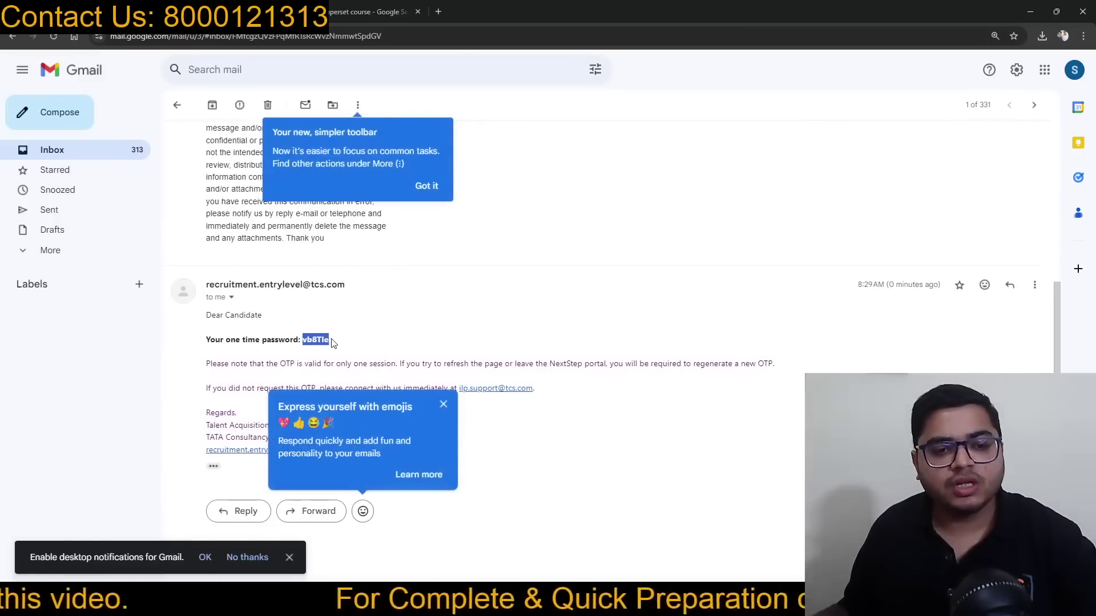
{"action": "left_click", "coordinate": [205, 11]}
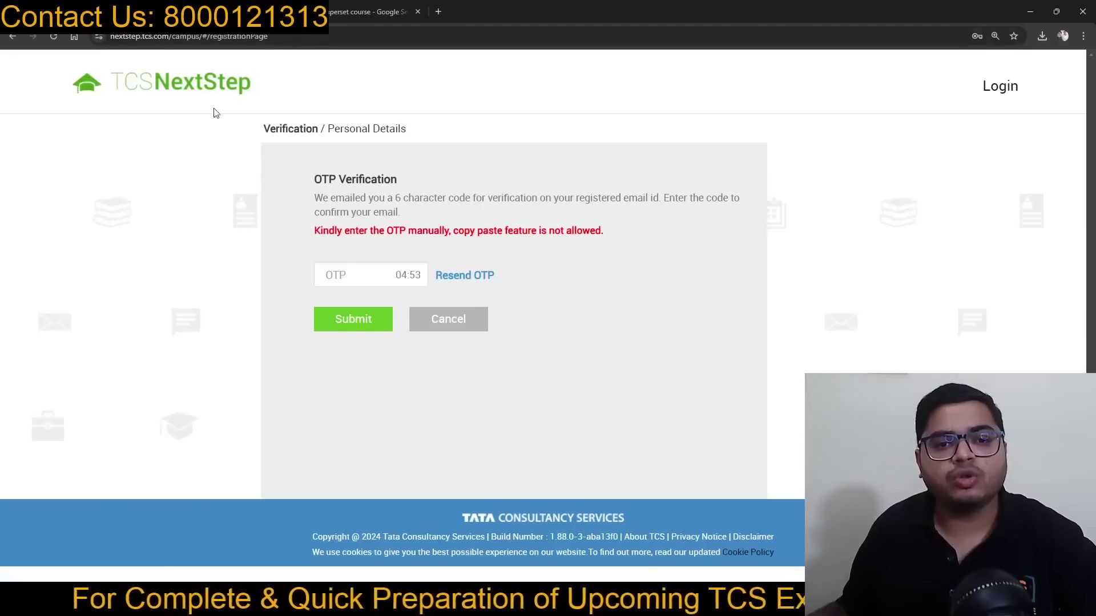
{"action": "left_click", "coordinate": [349, 278]}
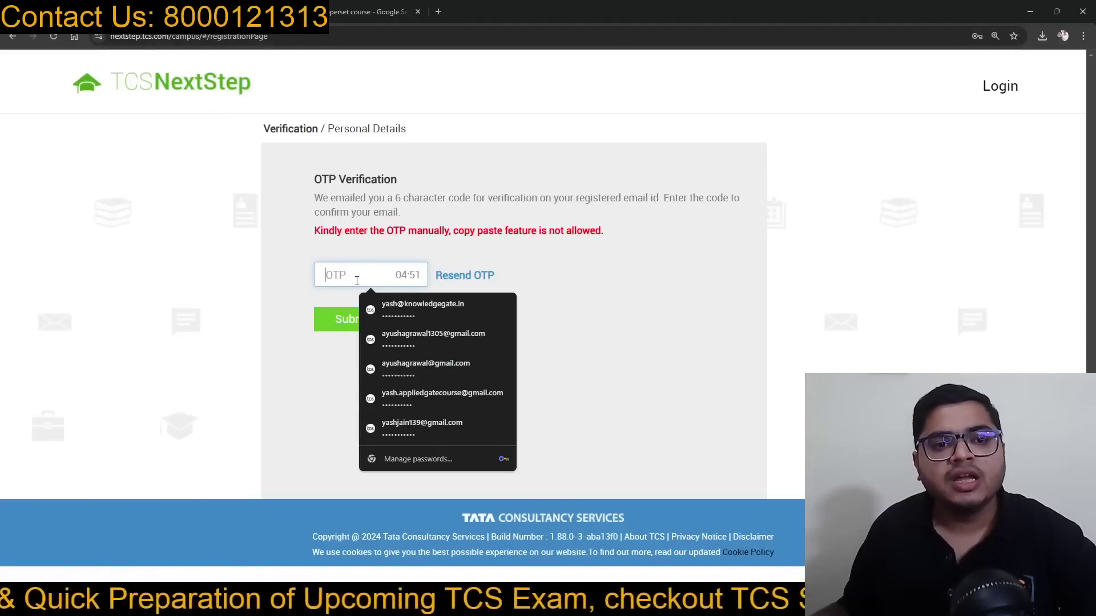
{"action": "left_click", "coordinate": [114, 11]}
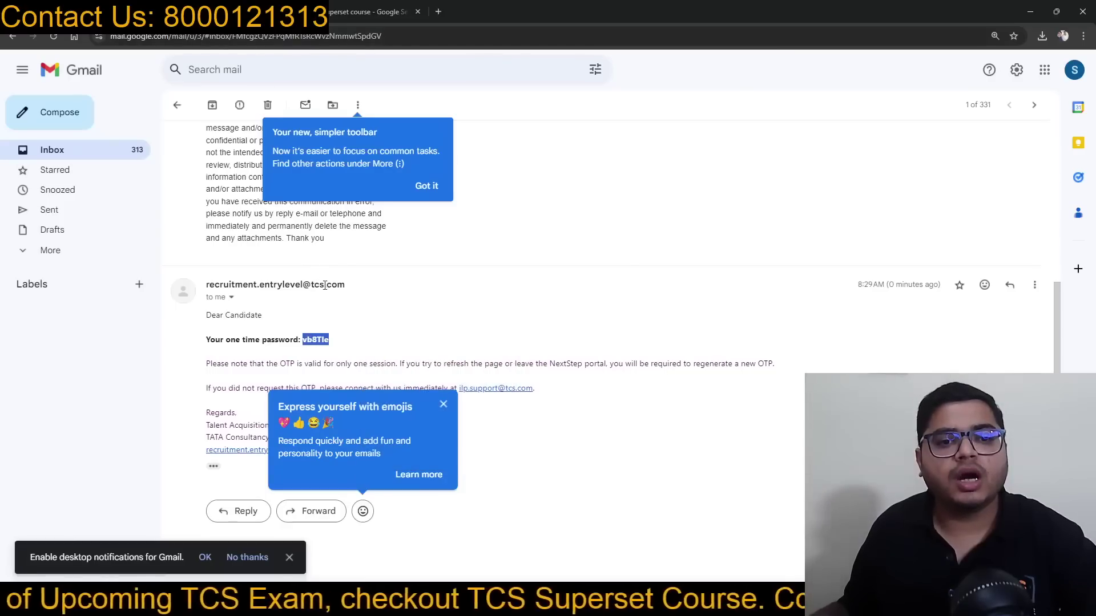
{"action": "left_click", "coordinate": [398, 308]}
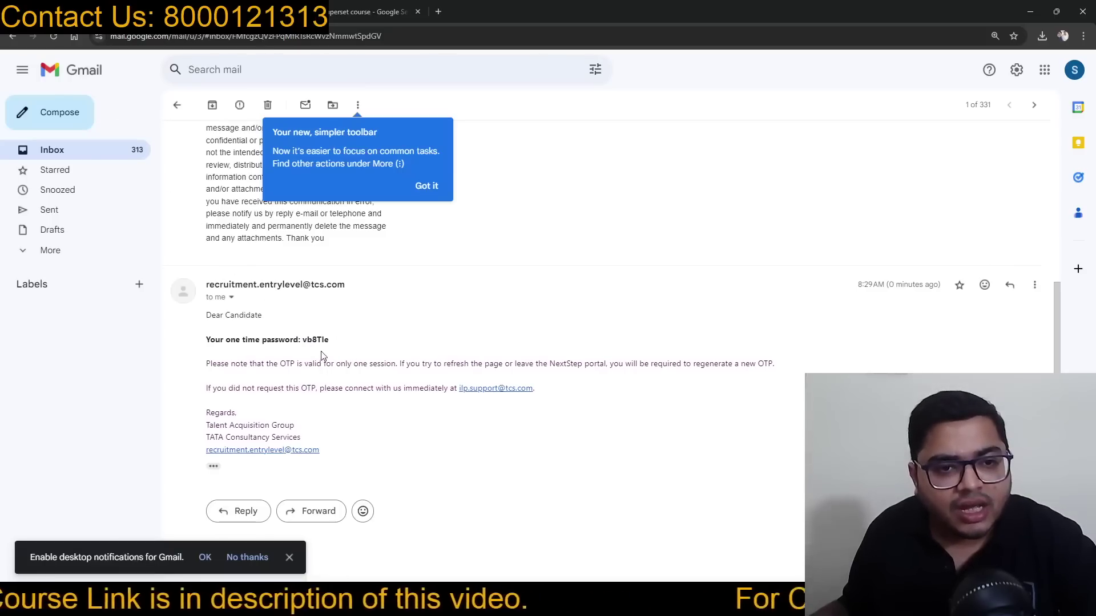
Enter the emailed verification code, correct its wrong last character, and submit it.
{"action": "key", "text": "ctrl+Tab"}
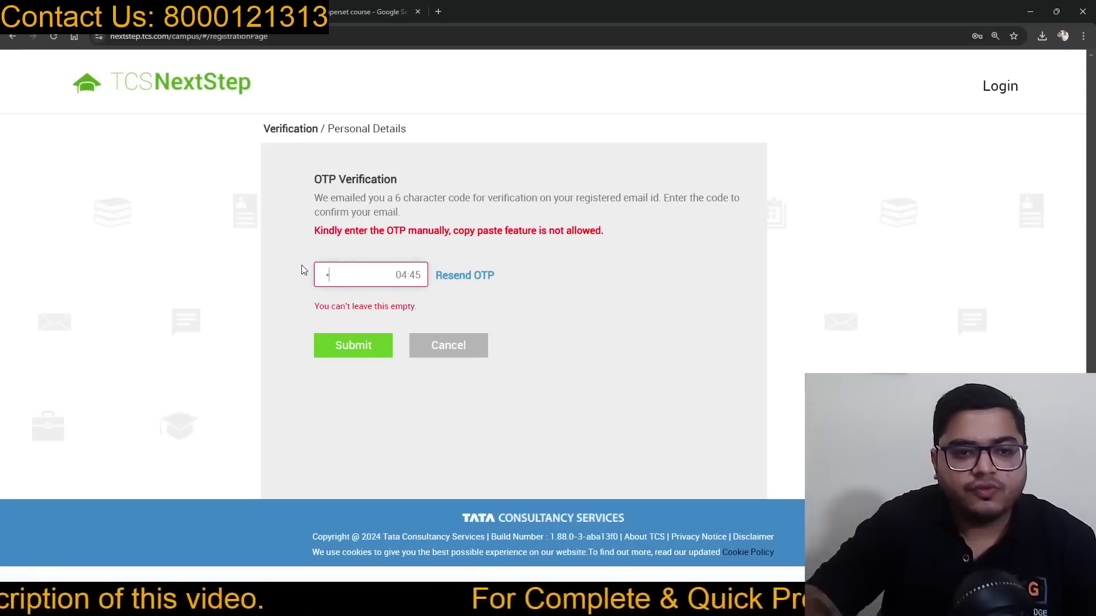
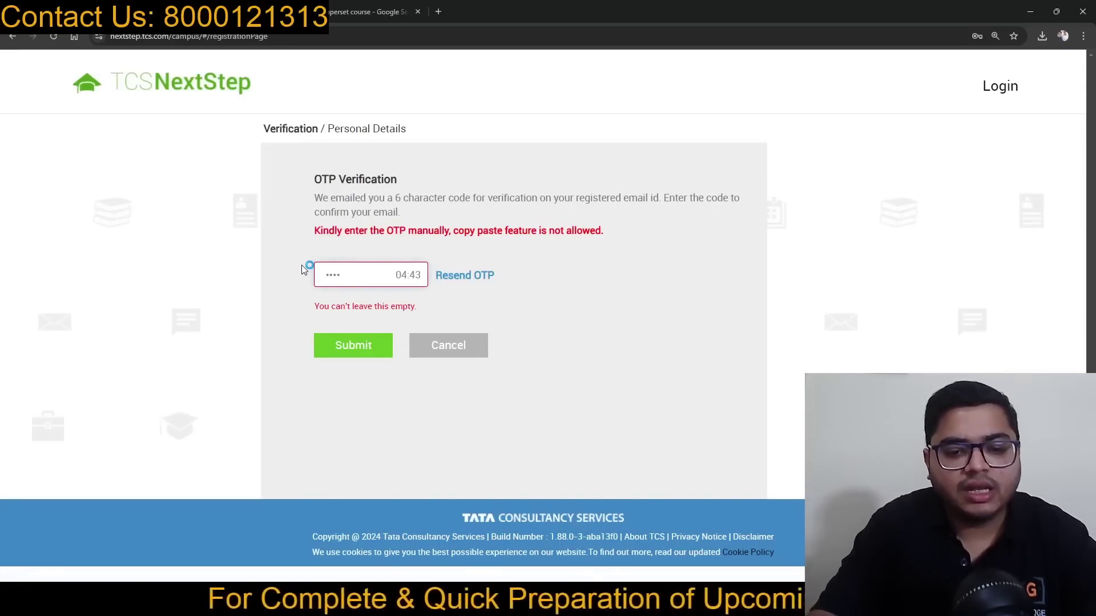
{"action": "key", "text": "Return"}
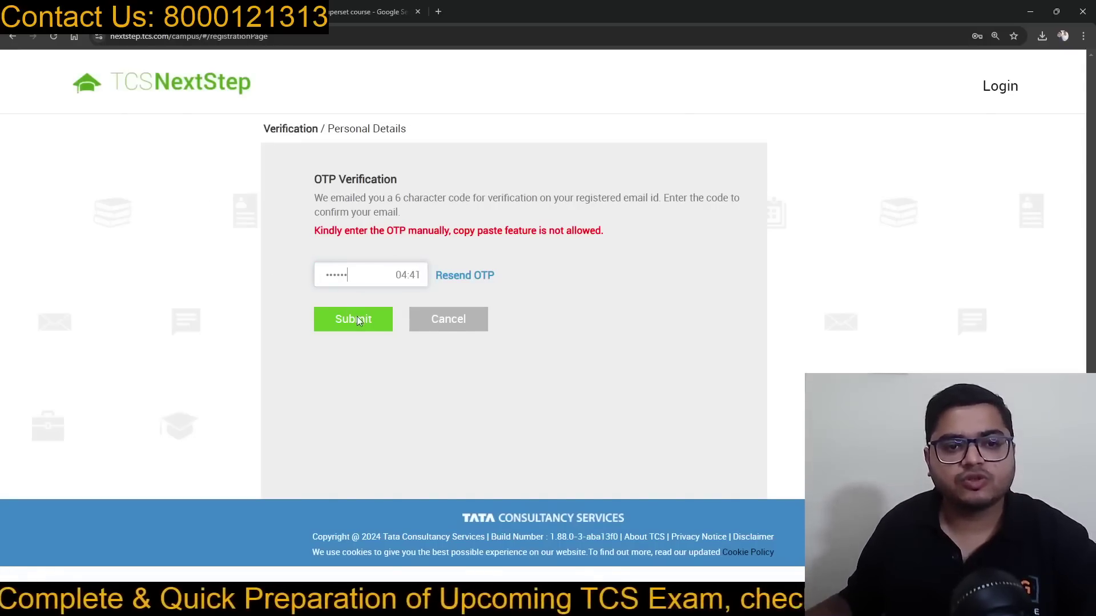
{"action": "key", "text": "ctrl+shift+Tab"}
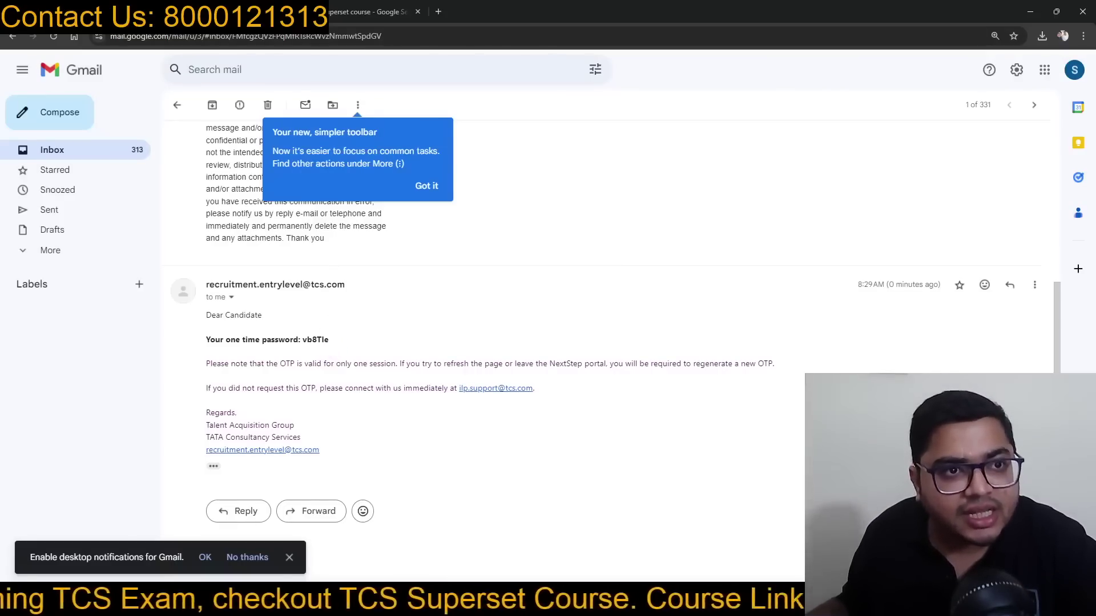
{"action": "key", "text": "ctrl+Tab"}
{"action": "left_click", "coordinate": [365, 273]}
{"action": "key", "text": "BackSpace"}
{"action": "key", "text": "BackSpace"}
{"action": "type", "text": "1"}
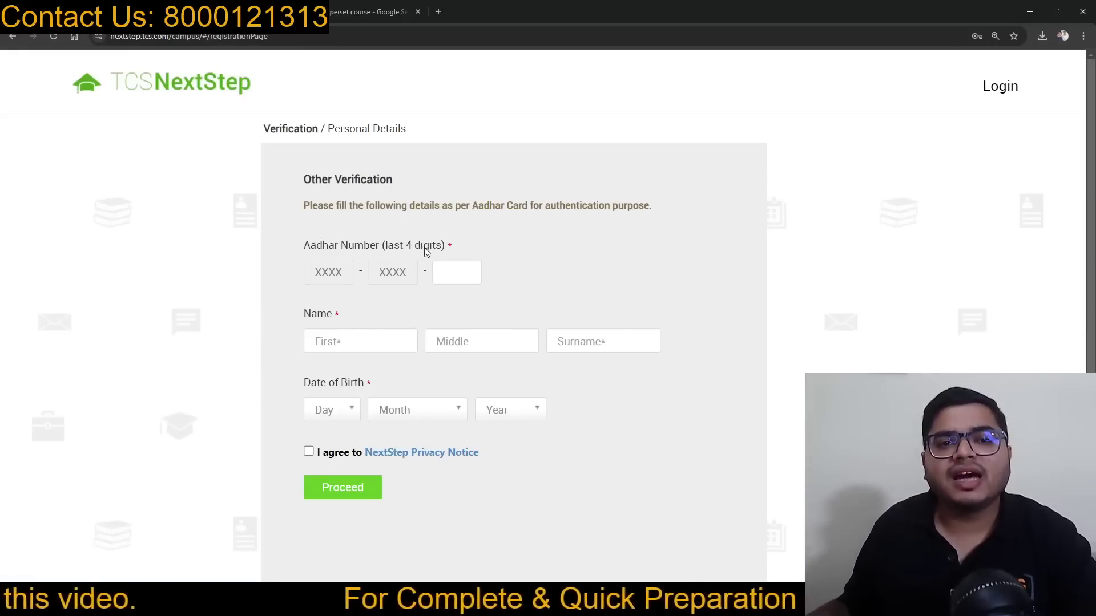
Enter the last four Aadhar digits and the applicant's first name, then zoom in.
{"action": "left_click", "coordinate": [453, 268]}
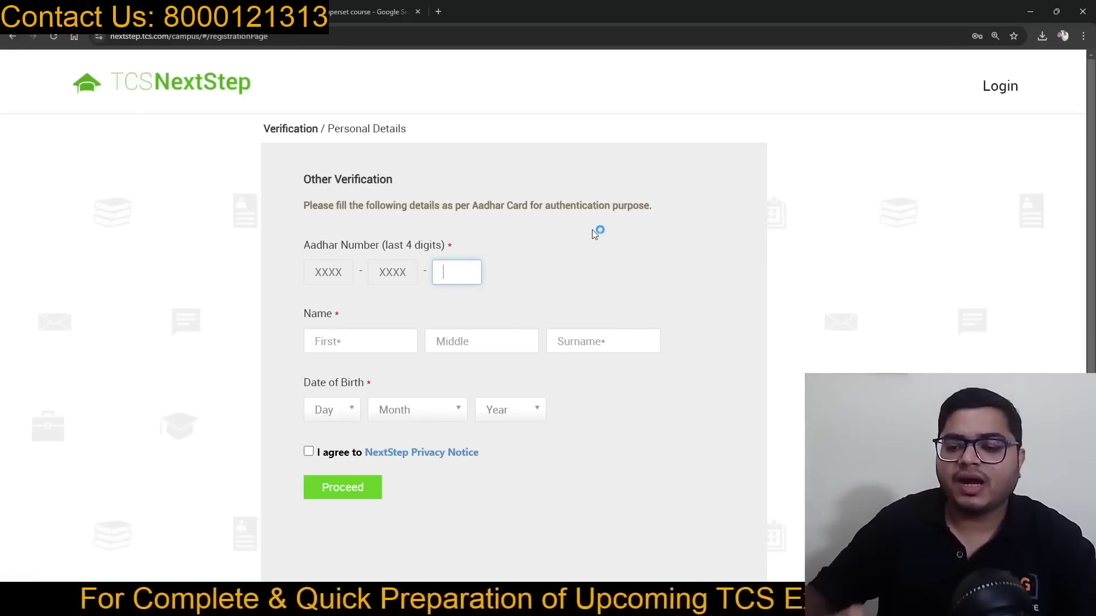
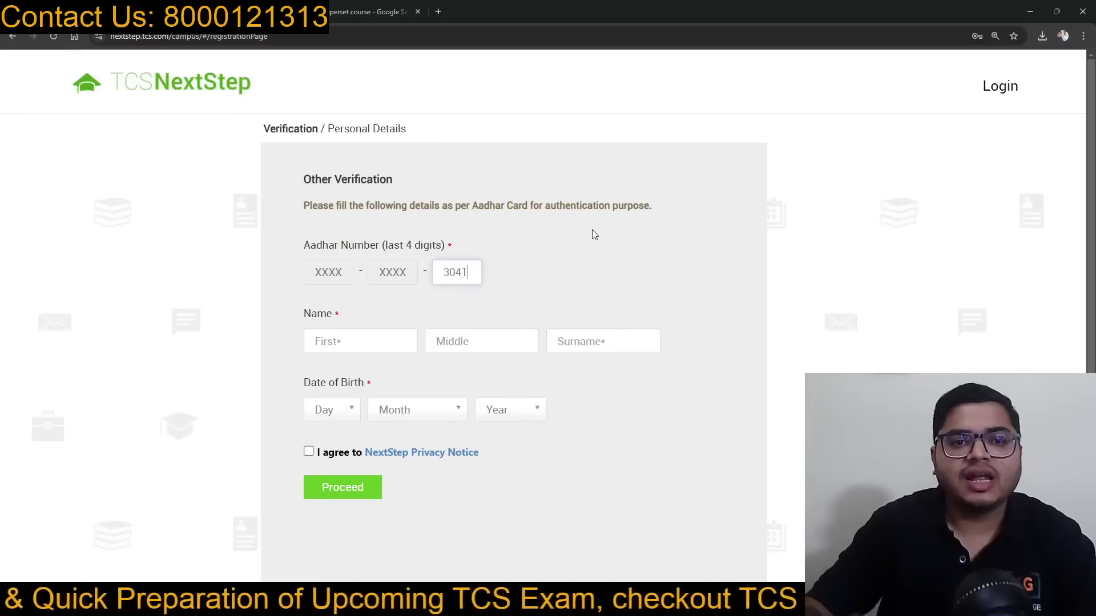
{"action": "left_click", "coordinate": [374, 341]}
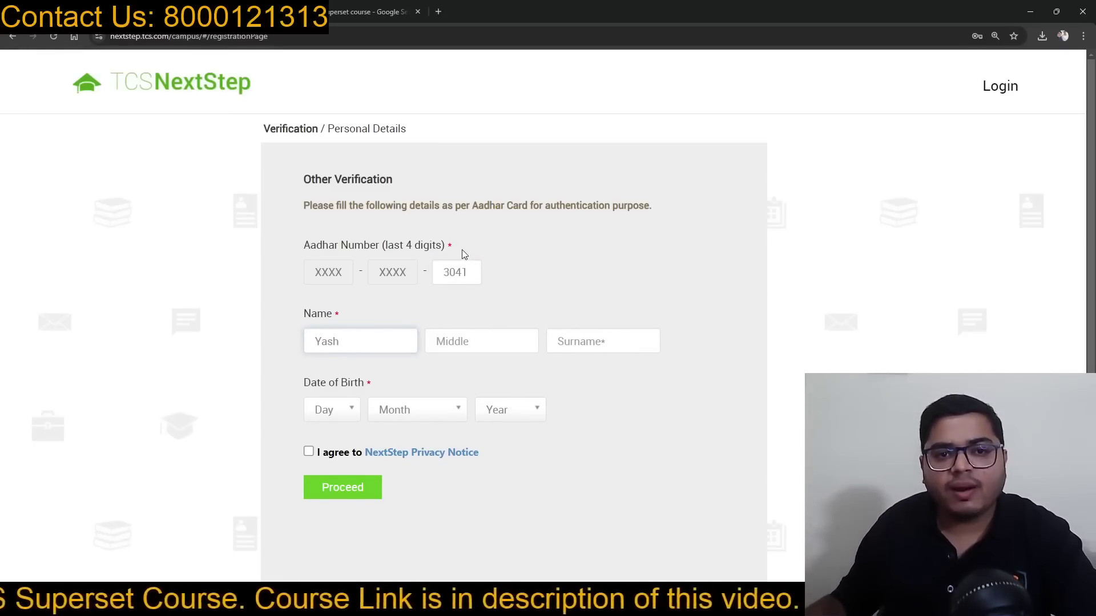
{"action": "key", "text": "ctrl+plus"}
{"action": "key", "text": "ctrl+plus"}
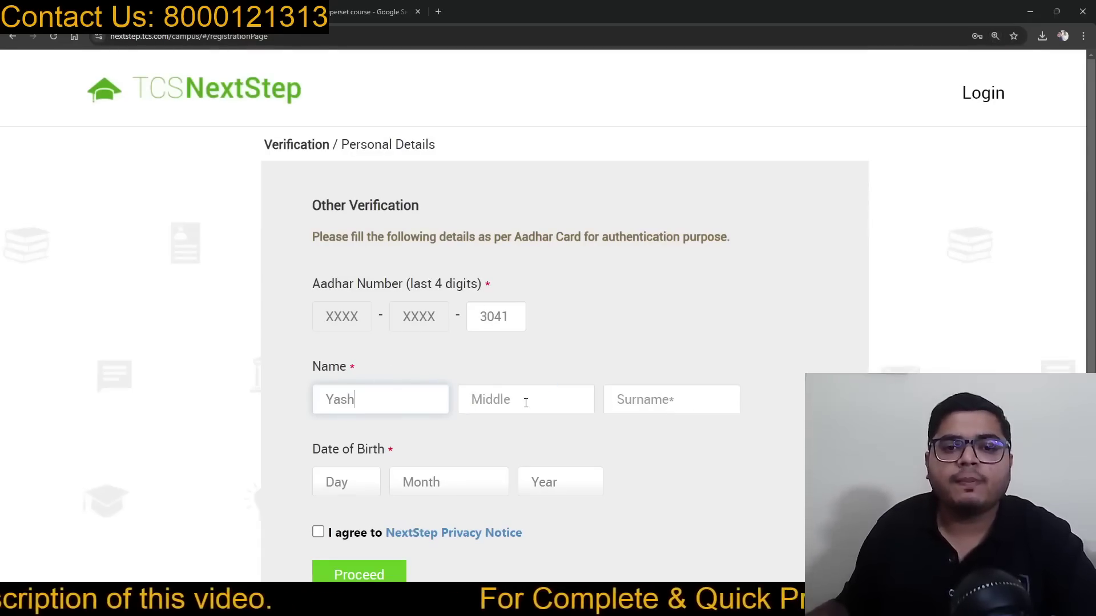
Replace the first name mistakenly typed in the Surname field with the applicant's surname.
{"action": "left_click", "coordinate": [675, 400]}
{"action": "scroll", "coordinate": [690, 354], "scroll_direction": "down", "scroll_amount": 1}
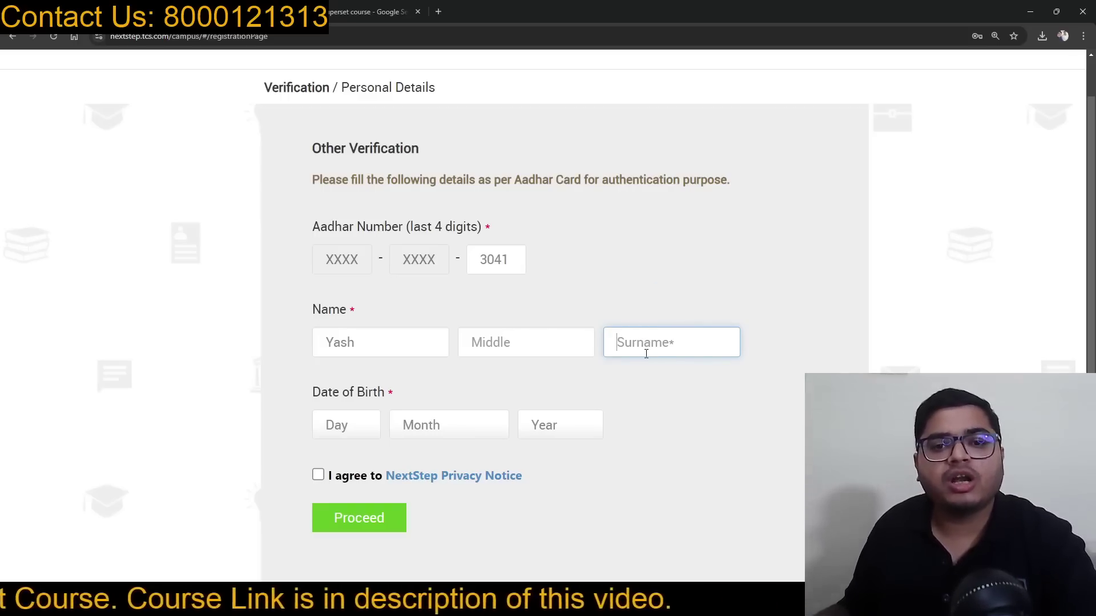
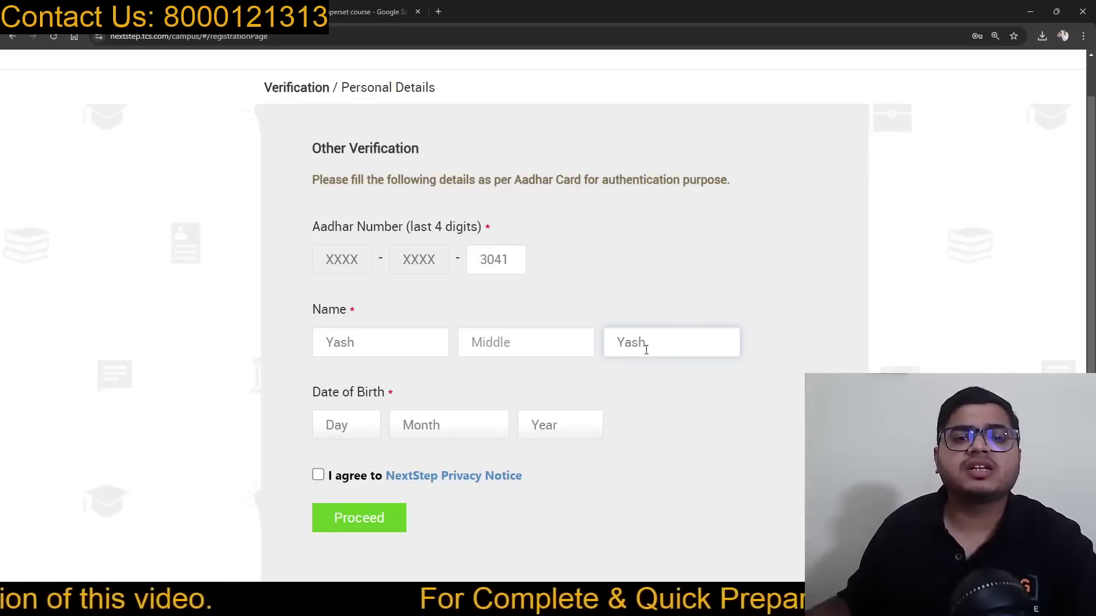
{"action": "left_click", "coordinate": [647, 299]}
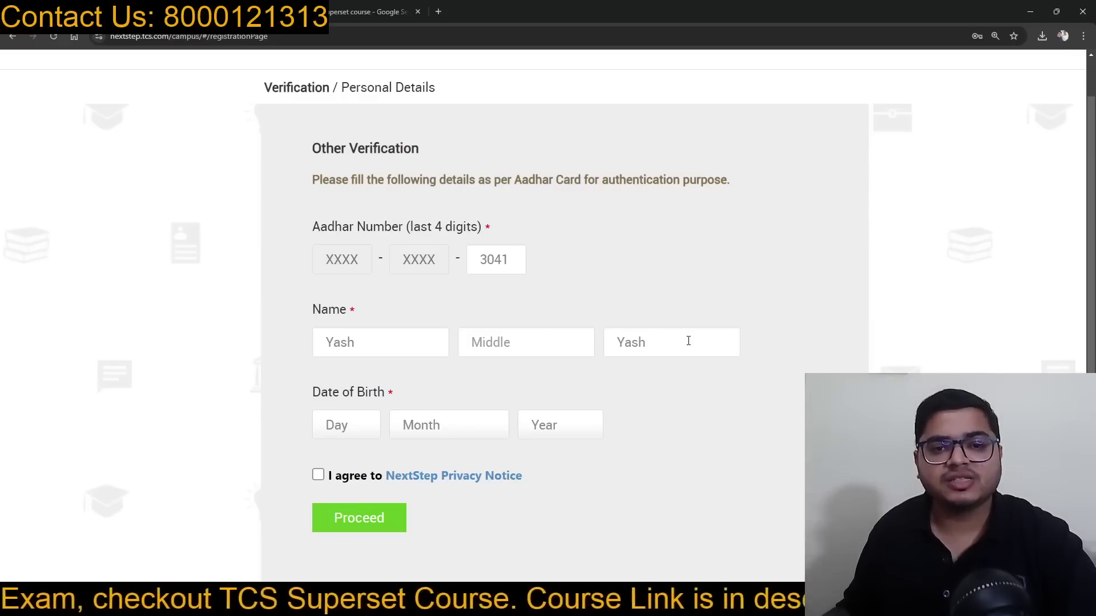
{"action": "left_click_drag", "start_coordinate": [689, 341], "coordinate": [615, 344]}
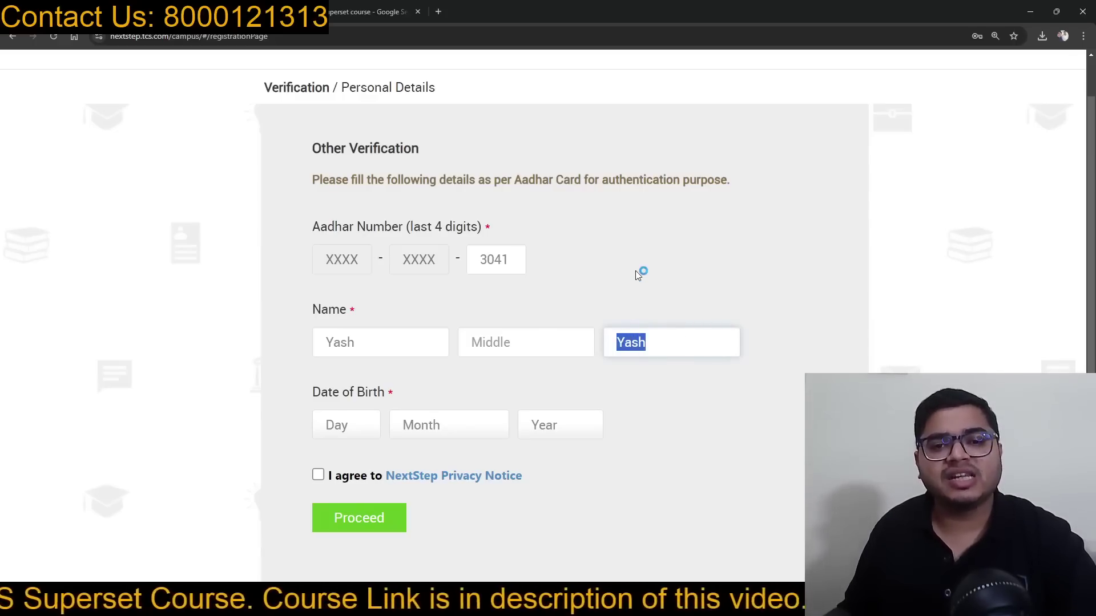
{"action": "key", "text": "BackSpace"}
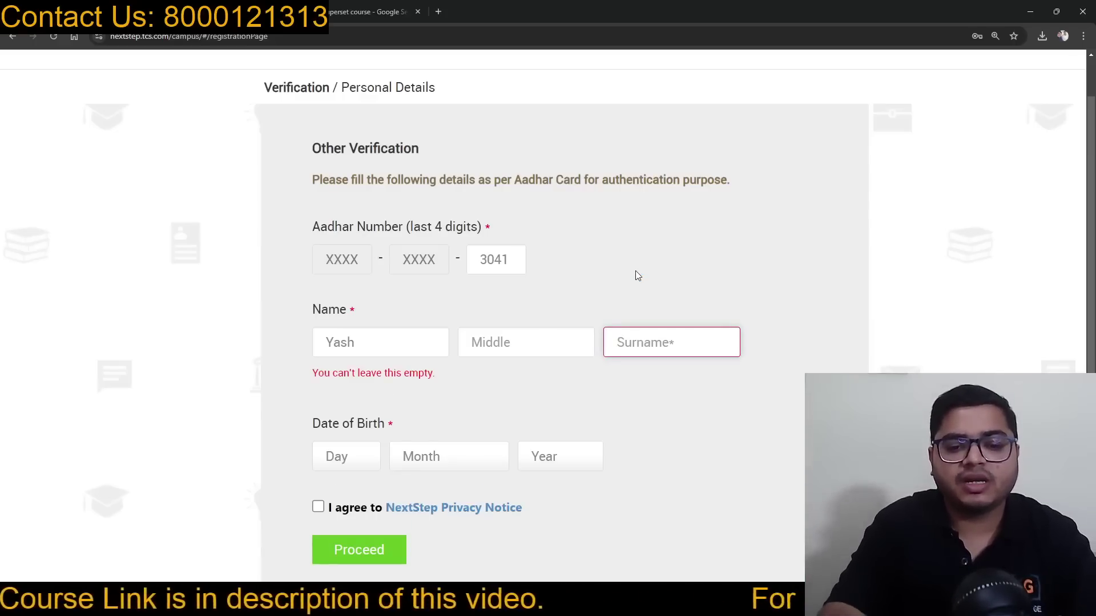
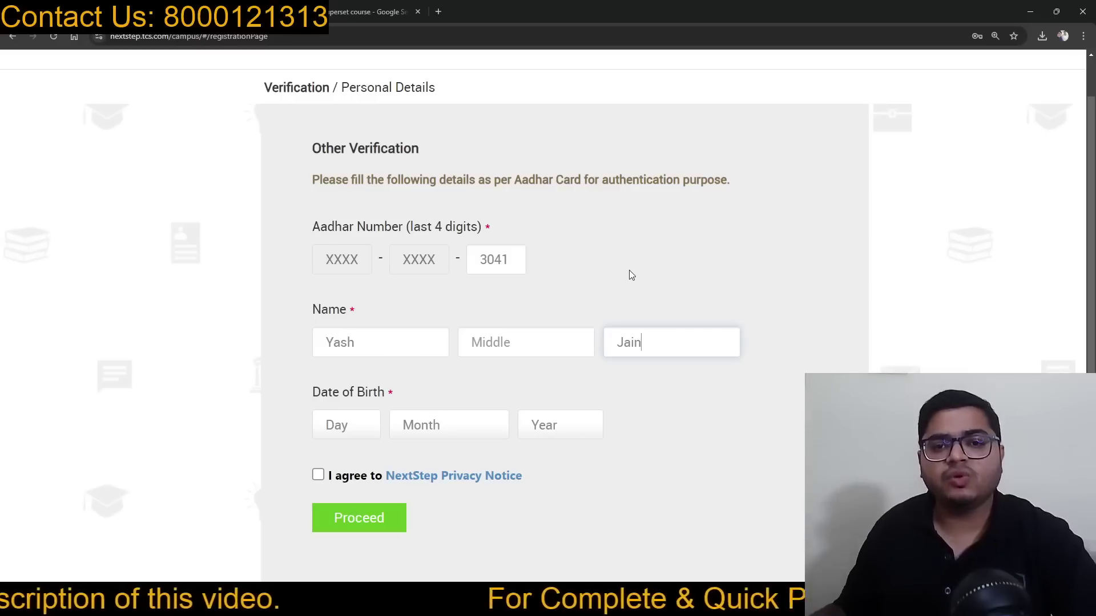
{"action": "scroll", "coordinate": [573, 275], "scroll_direction": "down", "scroll_amount": 1}
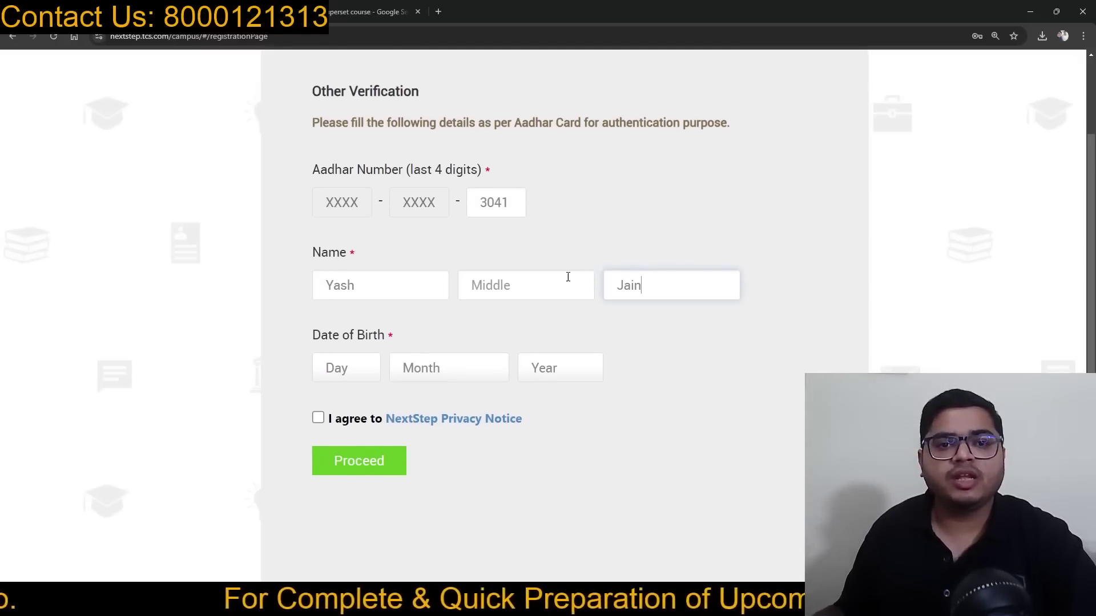
{"action": "left_click", "coordinate": [344, 379]}
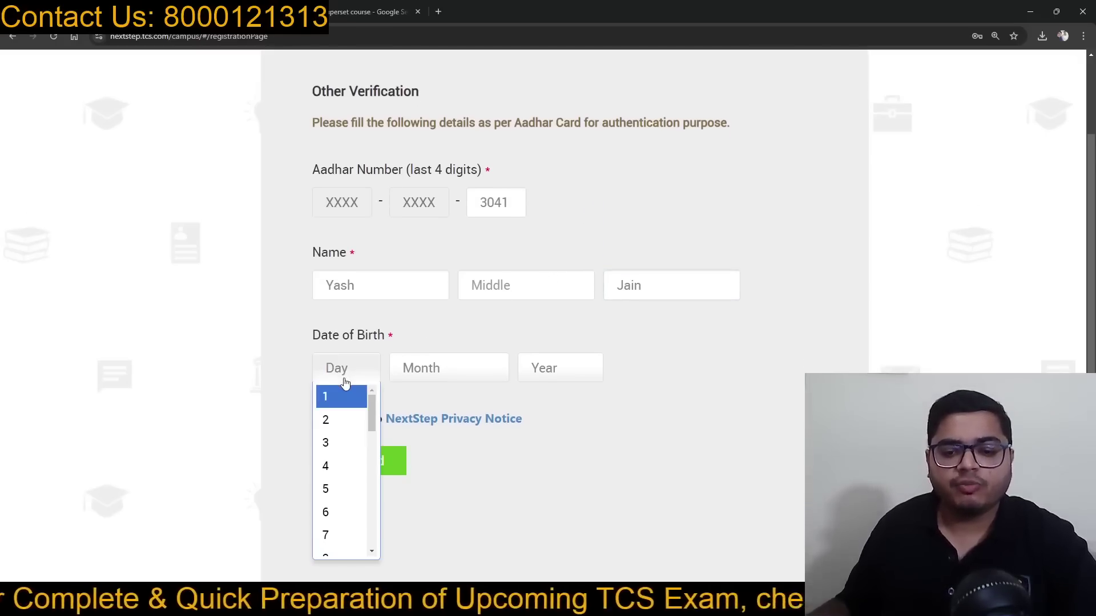
{"action": "left_click", "coordinate": [342, 466]}
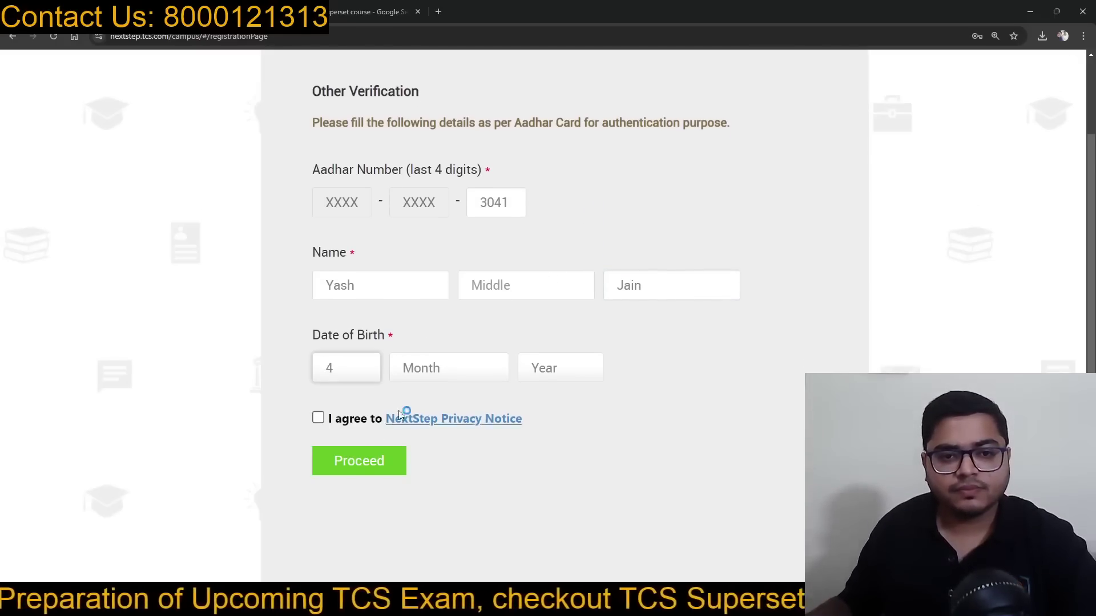
{"action": "left_click", "coordinate": [430, 371]}
{"action": "scroll", "coordinate": [428, 482], "scroll_direction": "down", "scroll_amount": 2}
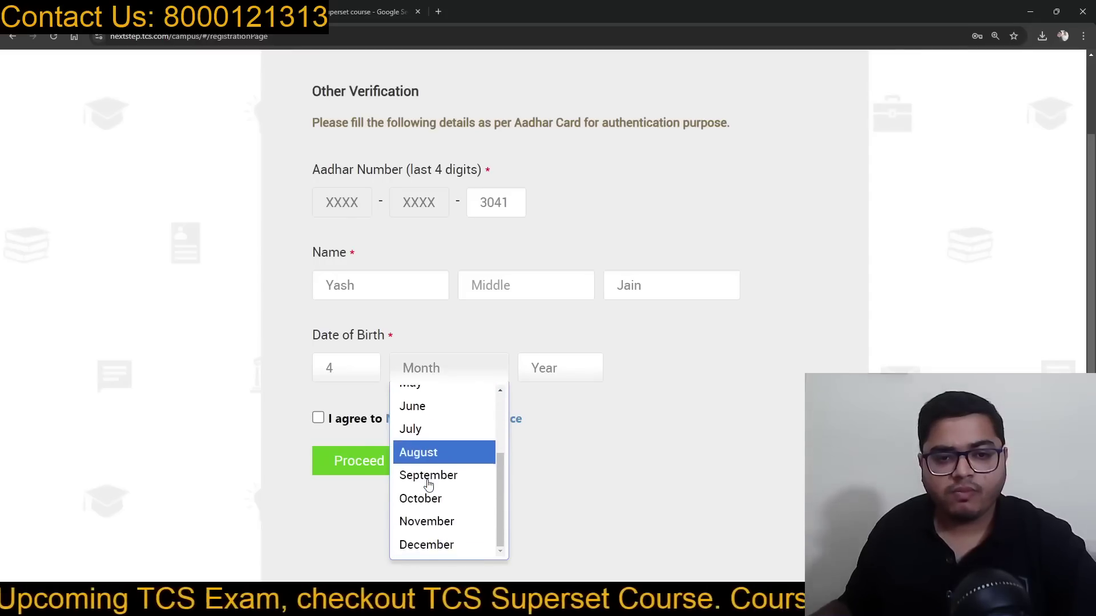
{"action": "left_click", "coordinate": [430, 434]}
{"action": "left_click", "coordinate": [540, 368]}
{"action": "scroll", "coordinate": [545, 428], "scroll_direction": "up", "scroll_amount": 2}
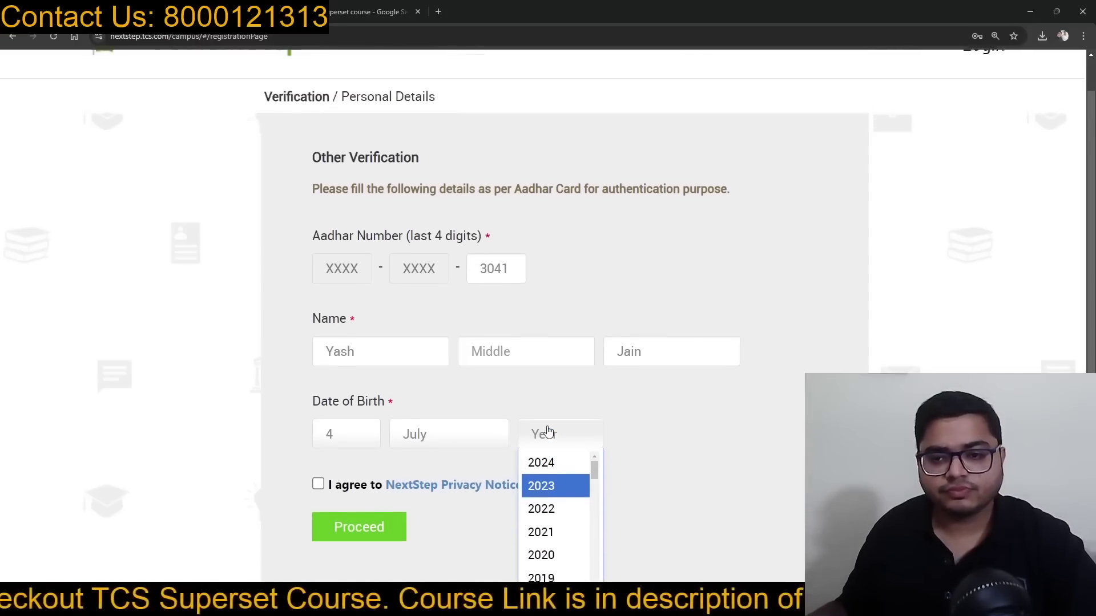
{"action": "scroll", "coordinate": [571, 425], "scroll_direction": "down", "scroll_amount": 2}
{"action": "scroll", "coordinate": [599, 420], "scroll_direction": "down", "scroll_amount": 1}
{"action": "scroll", "coordinate": [649, 409], "scroll_direction": "down", "scroll_amount": 3}
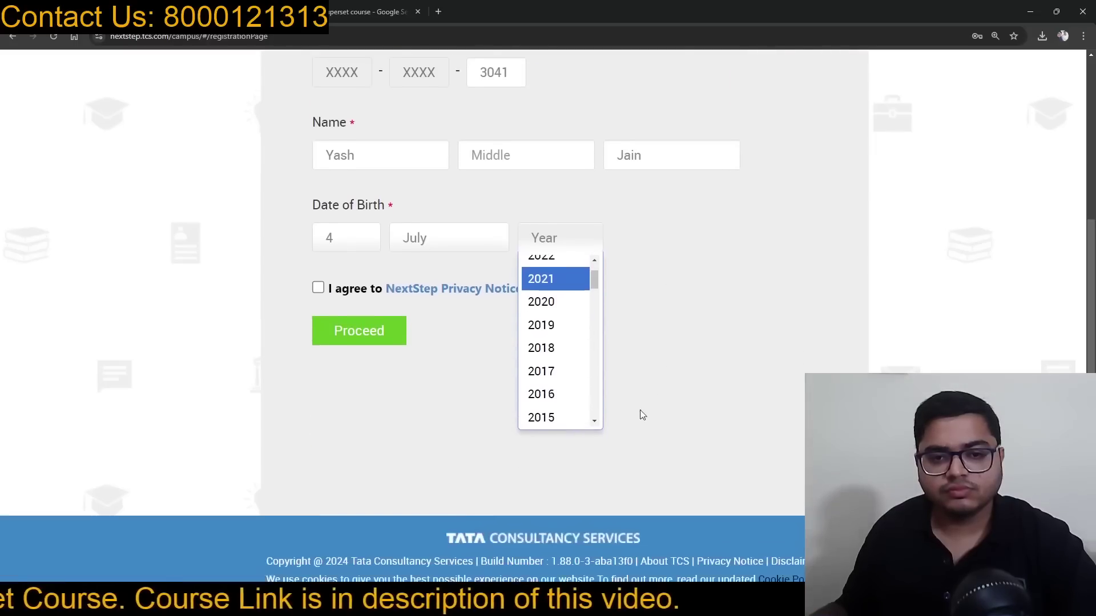
{"action": "scroll", "coordinate": [567, 369], "scroll_direction": "down", "scroll_amount": 2}
{"action": "scroll", "coordinate": [565, 365], "scroll_direction": "down", "scroll_amount": 2}
{"action": "scroll", "coordinate": [557, 365], "scroll_direction": "down", "scroll_amount": 4}
{"action": "left_click", "coordinate": [557, 364]}
Consent to the NextStep Privacy Notice, agree to it, and proceed.
{"action": "left_click", "coordinate": [318, 279]}
{"action": "scroll", "coordinate": [567, 350], "scroll_direction": "down", "scroll_amount": 5}
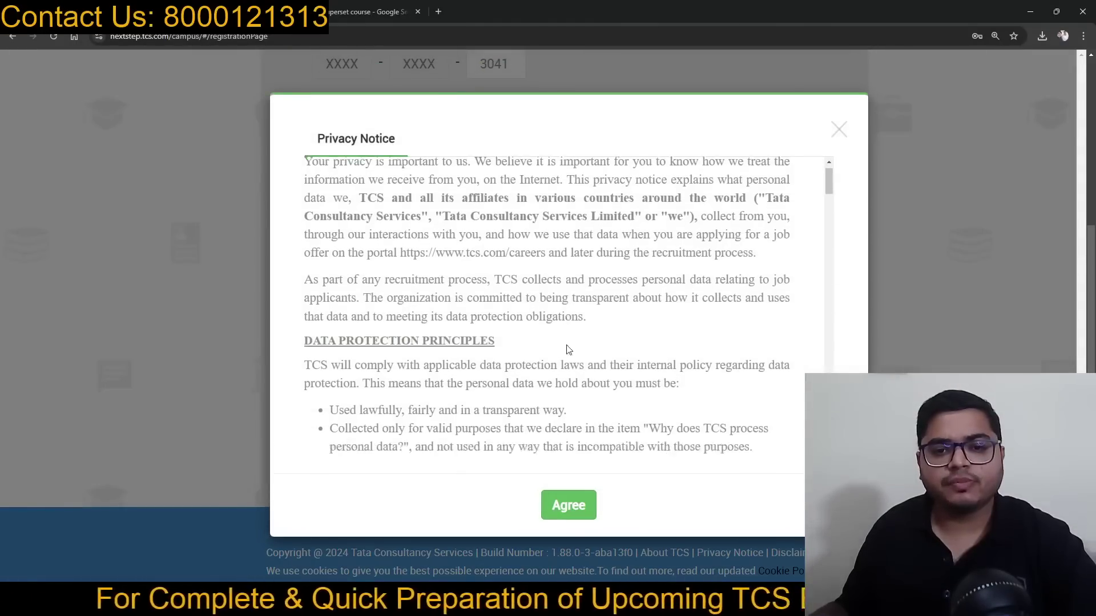
{"action": "left_click", "coordinate": [568, 505]}
{"action": "left_click", "coordinate": [374, 330]}
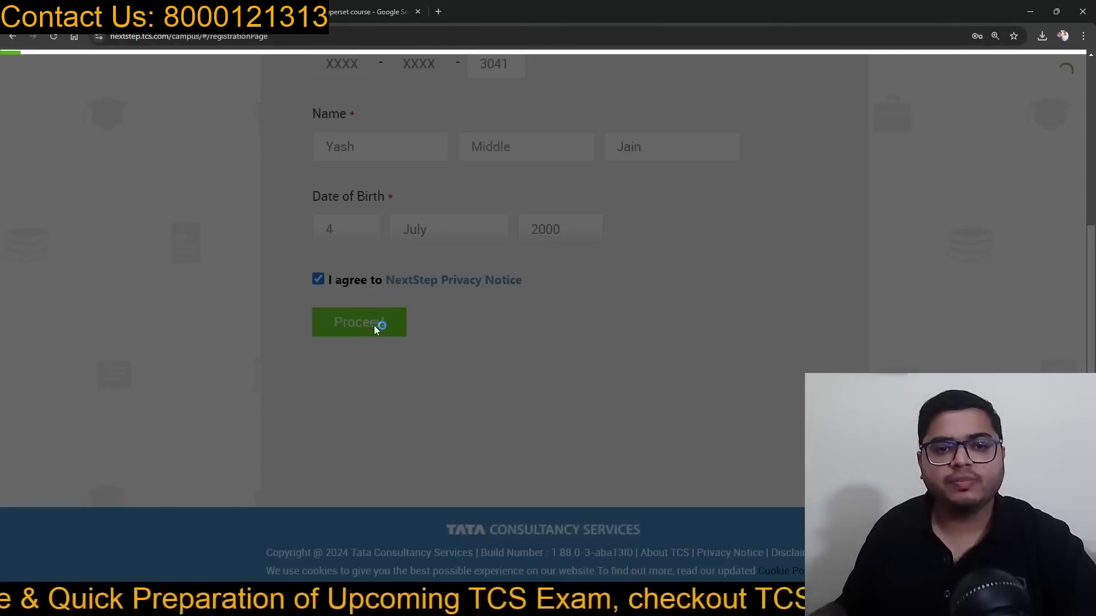
{"action": "scroll", "coordinate": [576, 314], "scroll_direction": "down", "scroll_amount": 2}
Set the title to Mr. and the gender to Male.
{"action": "scroll", "coordinate": [535, 305], "scroll_direction": "down", "scroll_amount": 3}
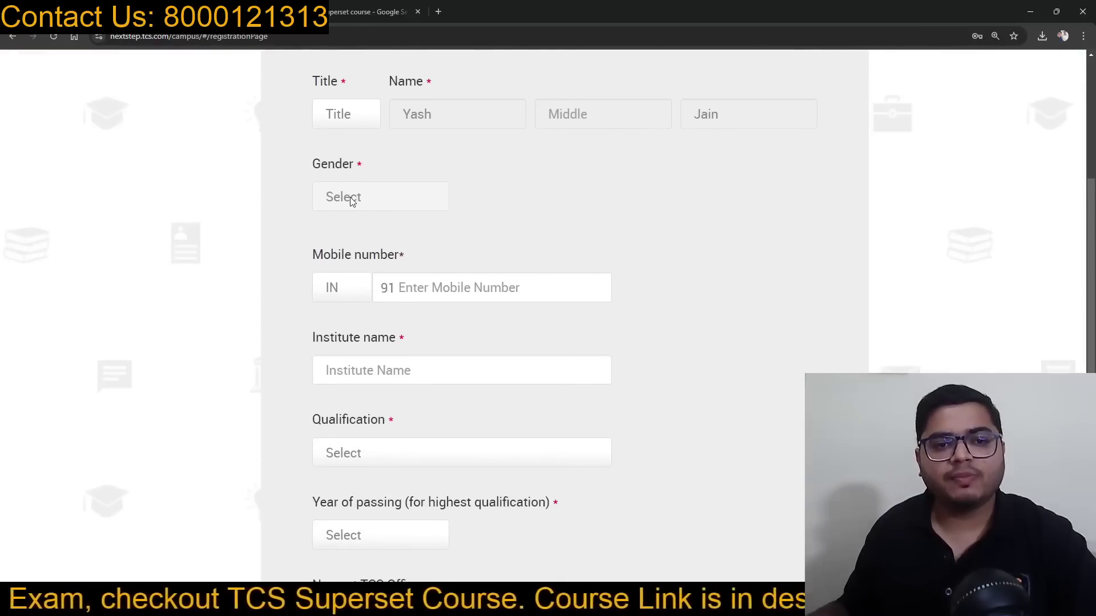
{"action": "scroll", "coordinate": [355, 198], "scroll_direction": "up", "scroll_amount": 2}
{"action": "left_click", "coordinate": [336, 227]}
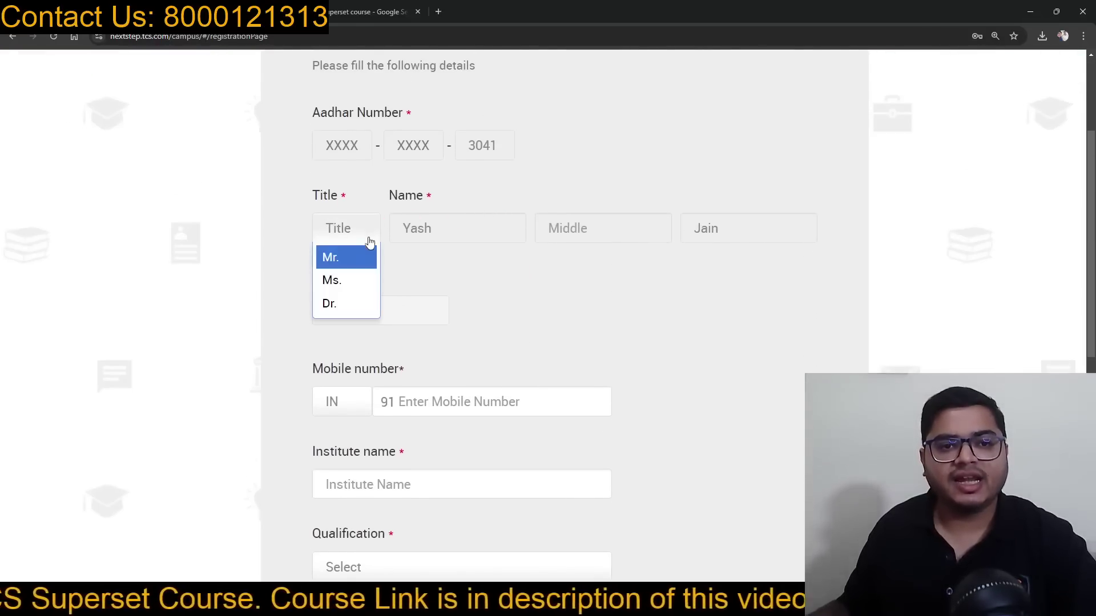
{"action": "left_click", "coordinate": [336, 259]}
{"action": "scroll", "coordinate": [400, 265], "scroll_direction": "down", "scroll_amount": 1}
{"action": "left_click", "coordinate": [377, 256]}
{"action": "left_click", "coordinate": [354, 307]}
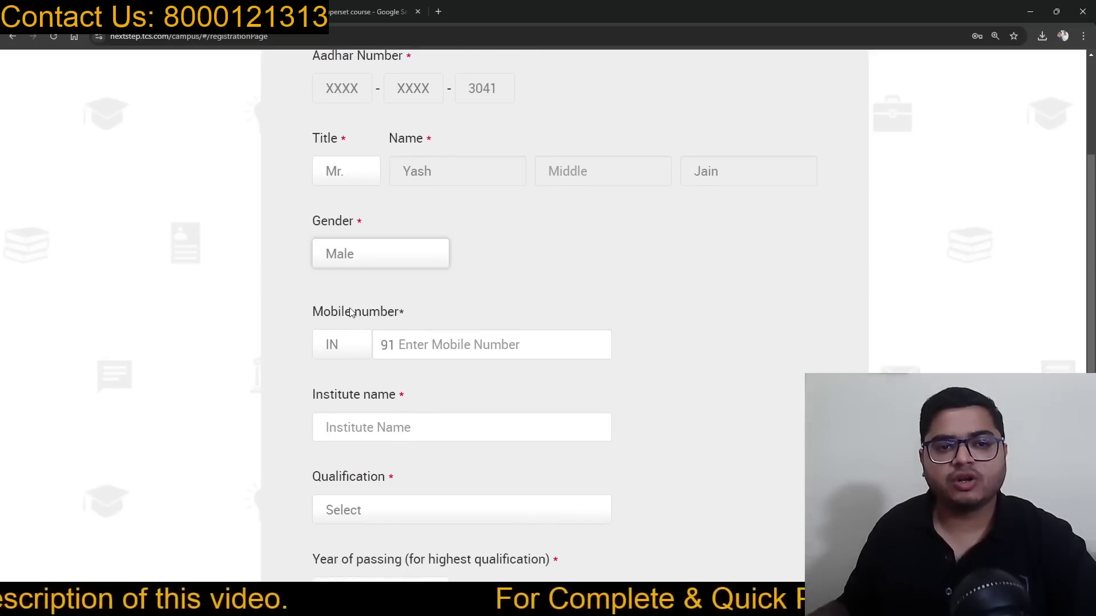
Enter the applicant's mobile number.
{"action": "scroll", "coordinate": [539, 268], "scroll_direction": "up", "scroll_amount": 4}
{"action": "scroll", "coordinate": [539, 267], "scroll_direction": "down", "scroll_amount": 5}
{"action": "left_click", "coordinate": [450, 230]}
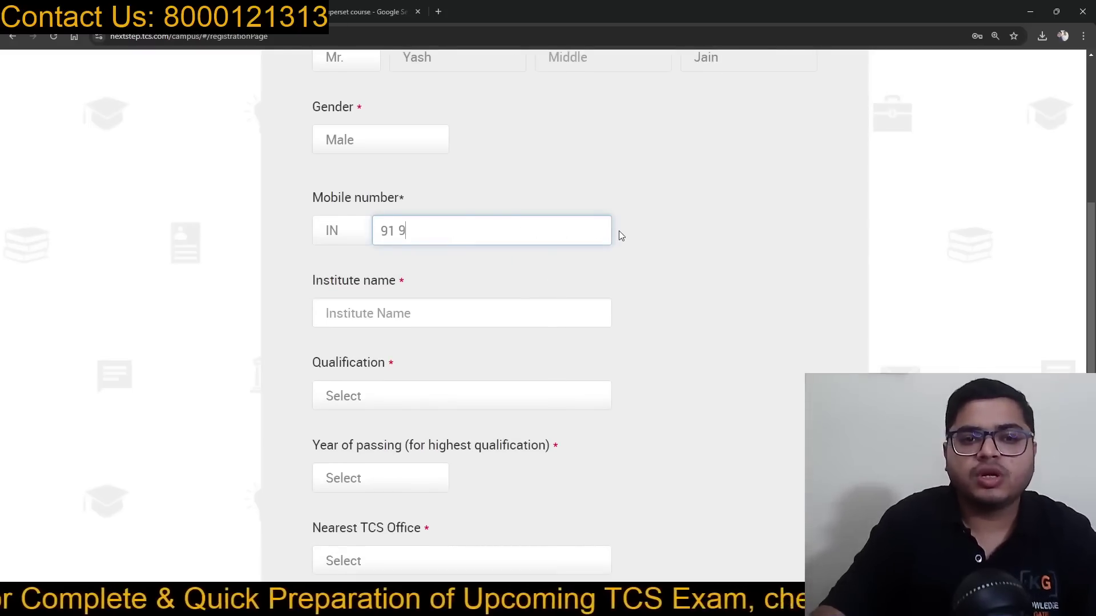
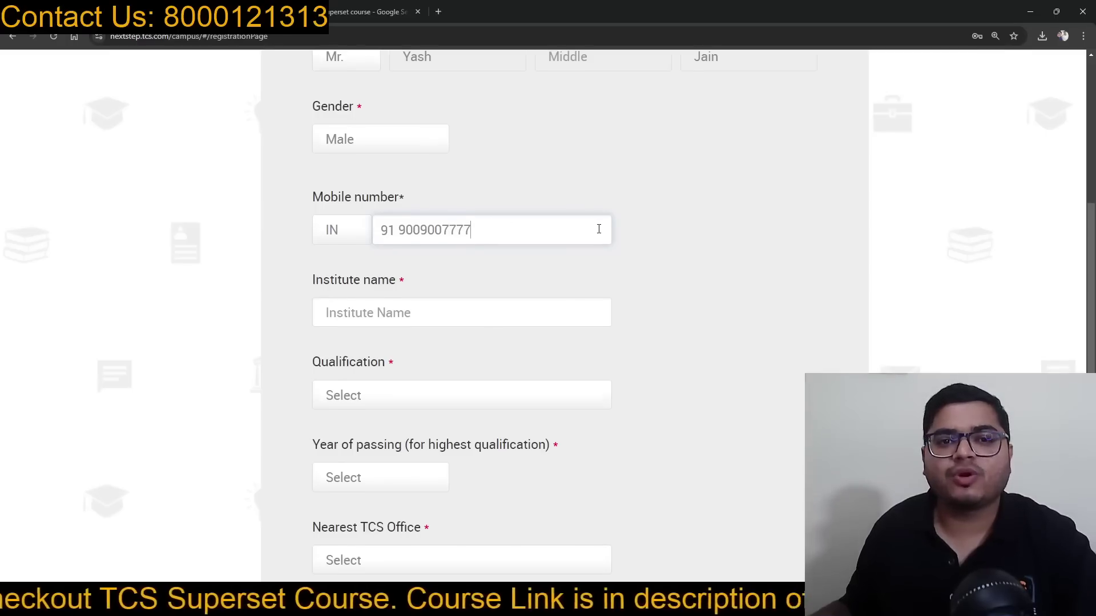
{"action": "scroll", "coordinate": [443, 206], "scroll_direction": "down", "scroll_amount": 2}
Search the institute list and select Others as the institute name.
{"action": "left_click", "coordinate": [426, 205]}
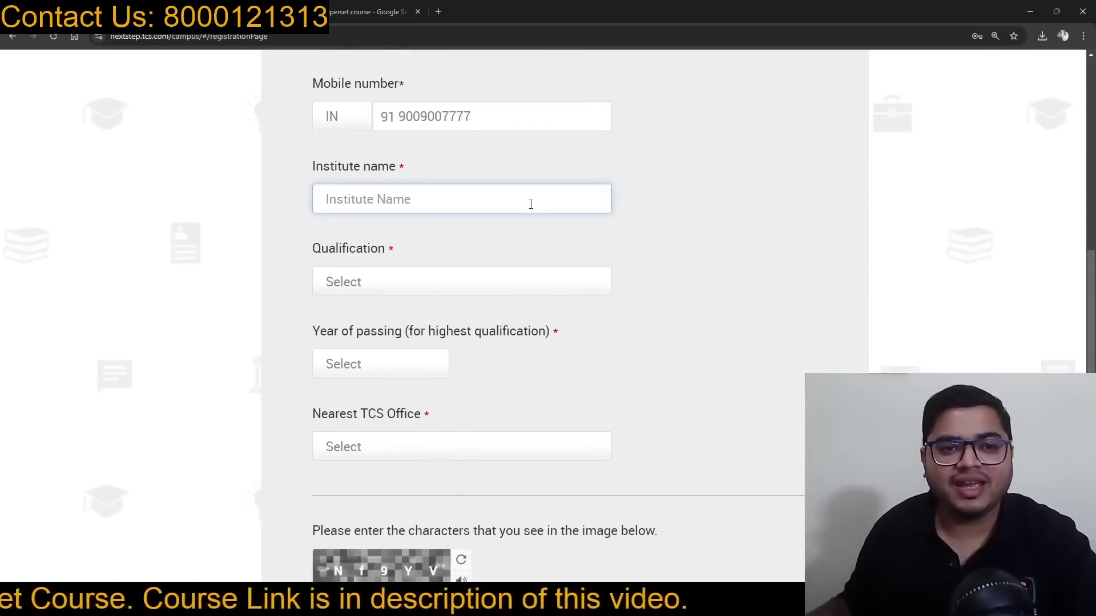
{"action": "type", "text": "Madh"}
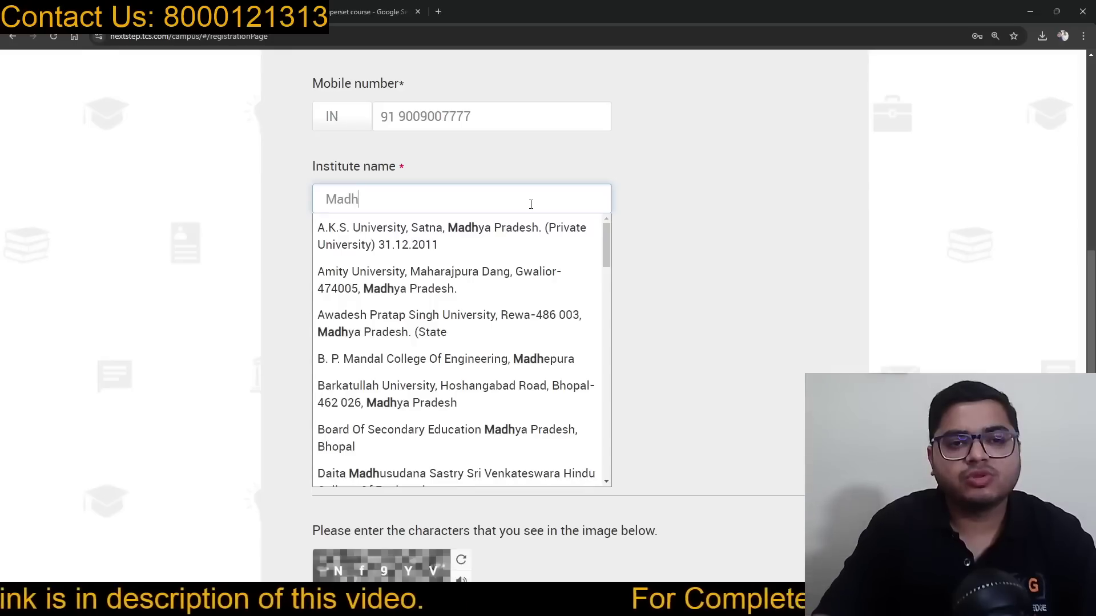
{"action": "type", "text": "ya"}
{"action": "key", "text": "BackSpace"}
{"action": "key", "text": "BackSpace"}
{"action": "type", "text": "av"}
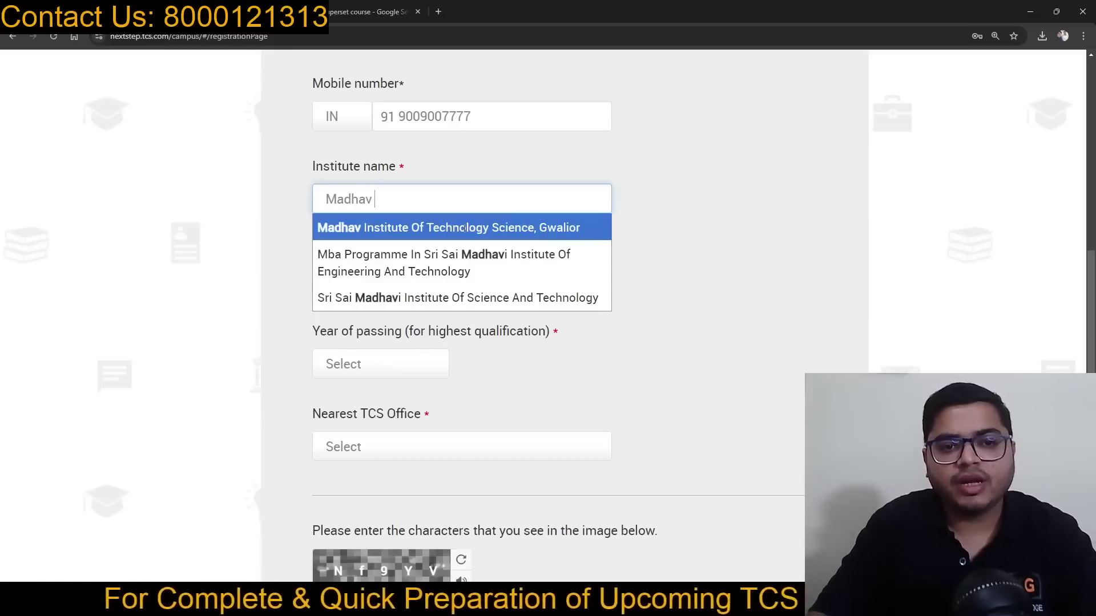
{"action": "key", "text": "BackSpace"}
{"action": "key", "text": "BackSpace"}
{"action": "key", "text": "BackSpace"}
{"action": "key", "text": "BackSpace"}
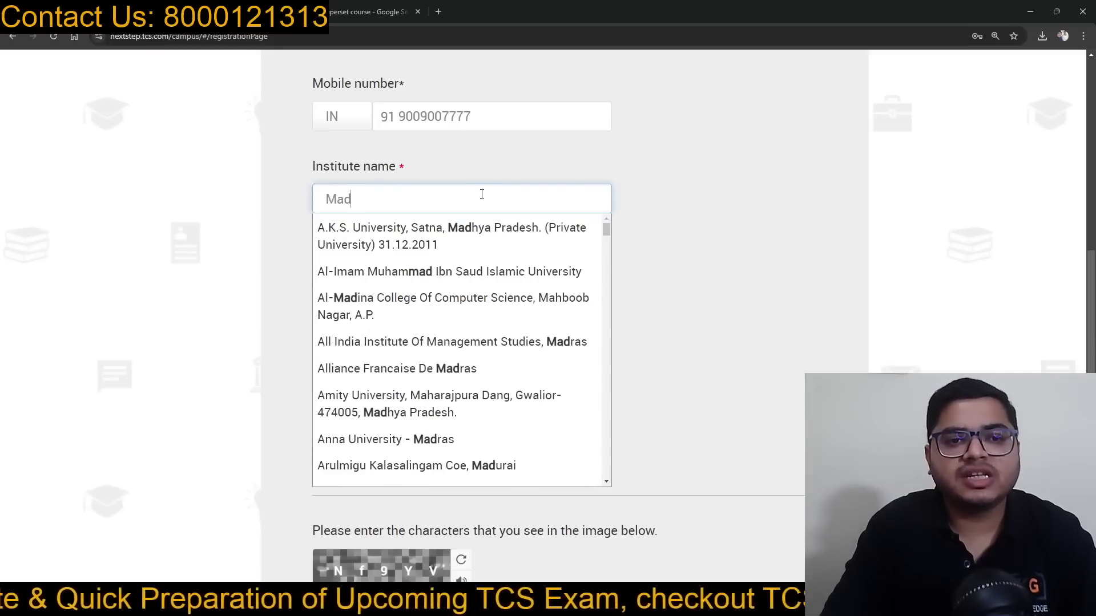
{"action": "key", "text": "BackSpace"}
{"action": "key", "text": "BackSpace"}
{"action": "key", "text": "BackSpace"}
{"action": "type", "text": "Otje"}
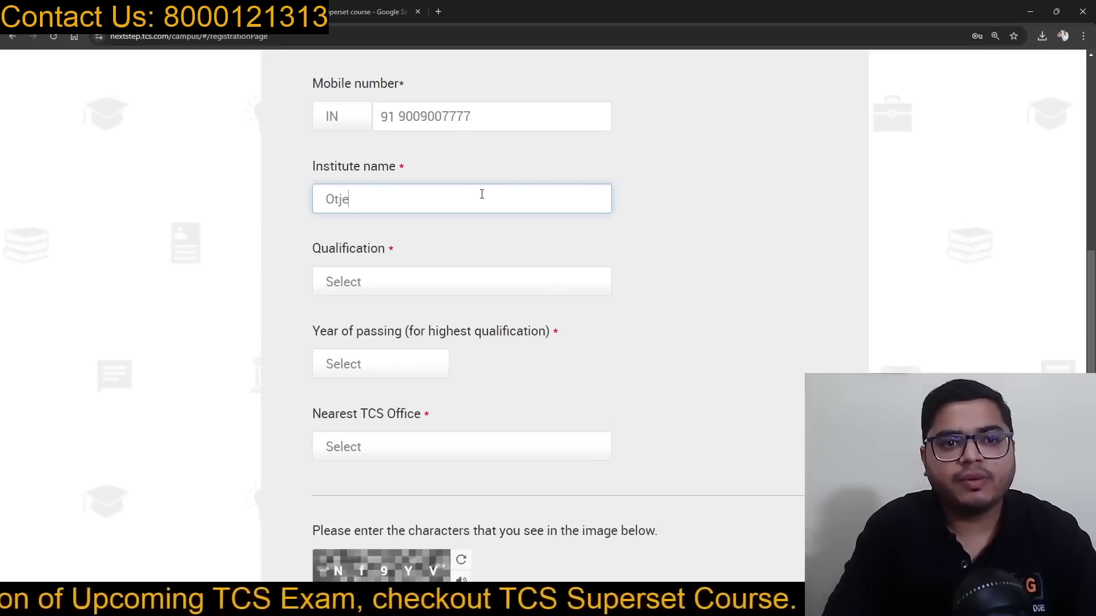
{"action": "key", "text": "BackSpace"}
{"action": "type", "text": "her"}
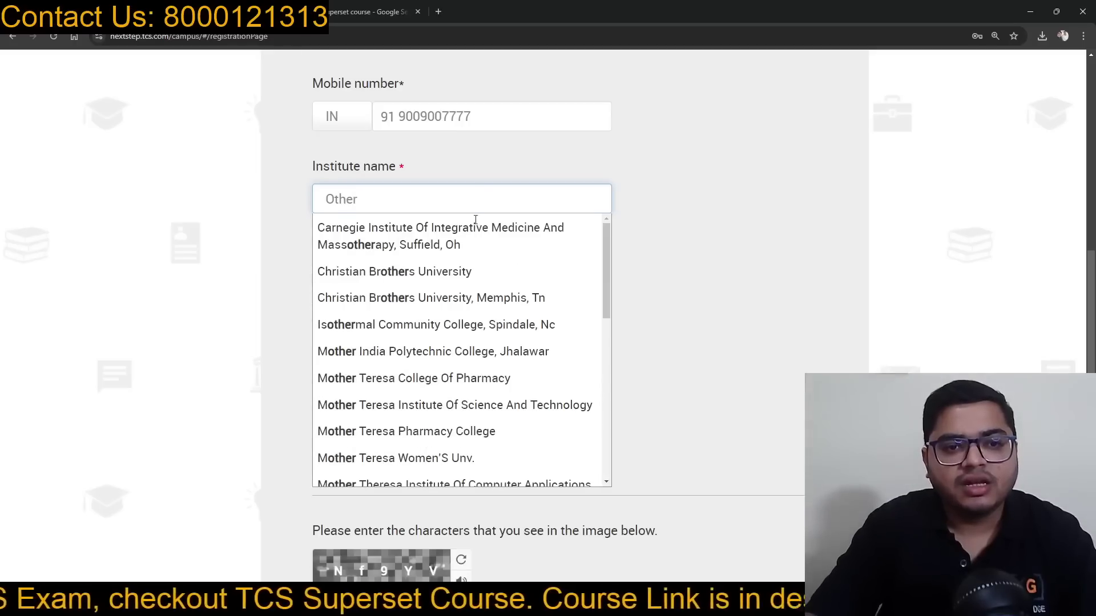
{"action": "scroll", "coordinate": [459, 318], "scroll_direction": "down", "scroll_amount": 8}
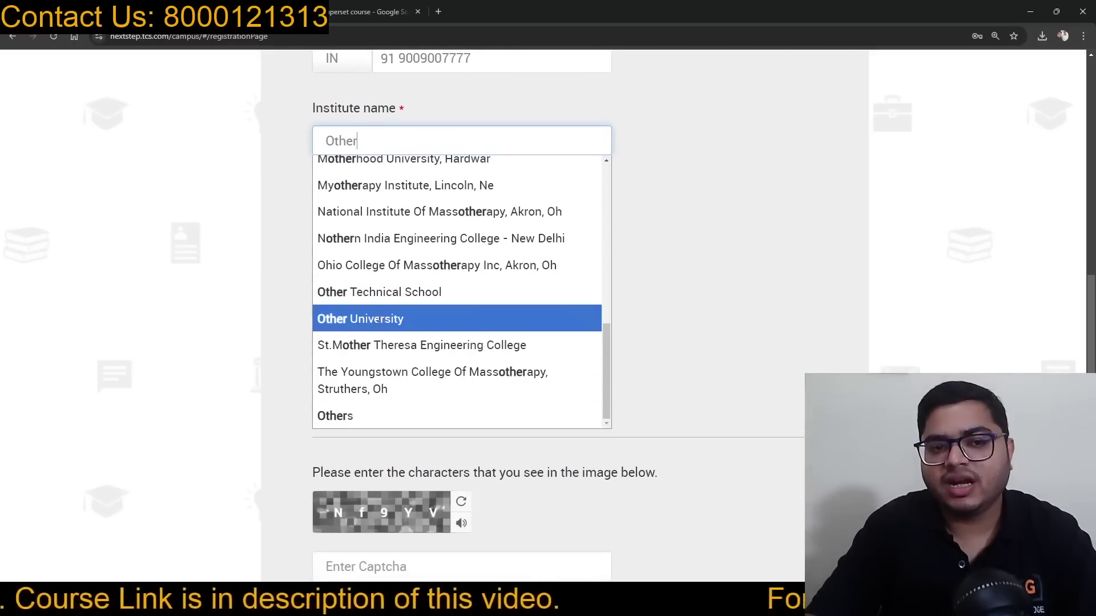
{"action": "scroll", "coordinate": [428, 250], "scroll_direction": "up", "scroll_amount": 2}
{"action": "scroll", "coordinate": [428, 250], "scroll_direction": "down", "scroll_amount": 2}
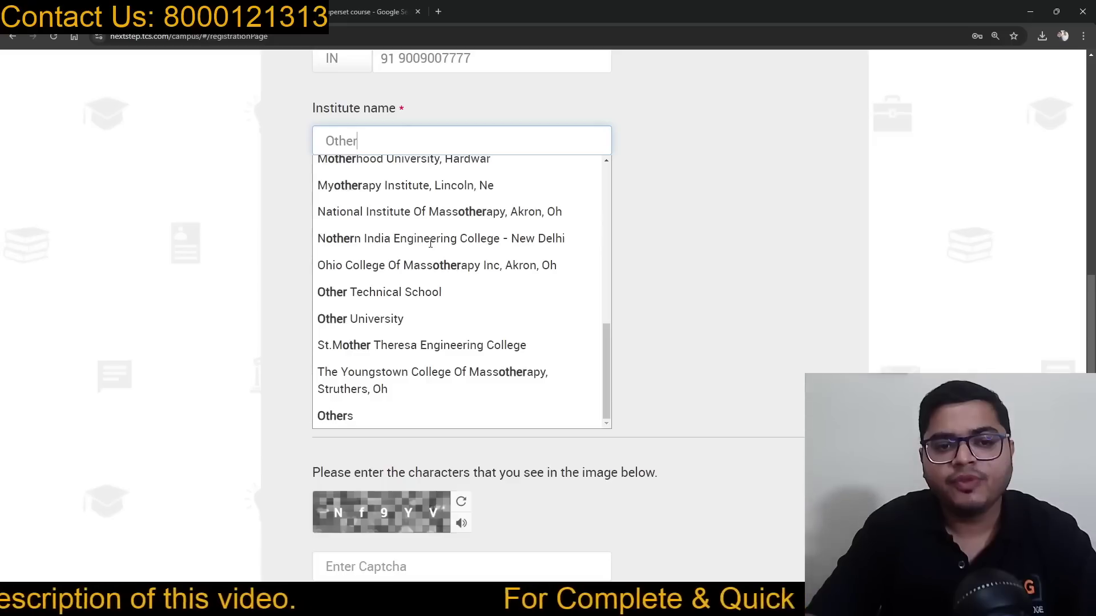
{"action": "left_click", "coordinate": [367, 416]}
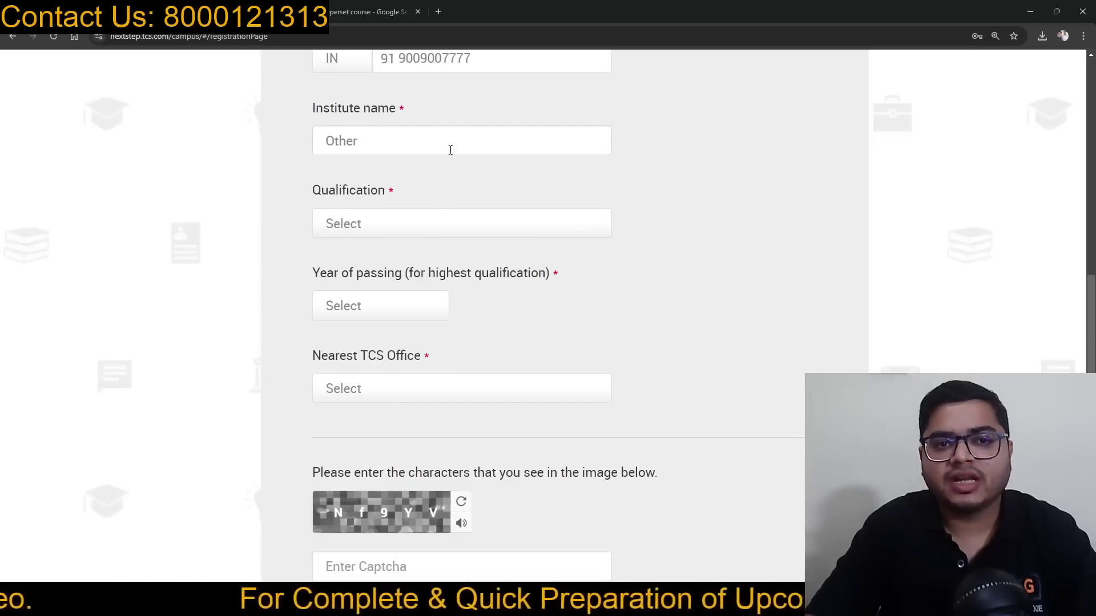
Change the institute name to a Gwalior entry from the suggestions.
{"action": "left_click", "coordinate": [449, 143]}
{"action": "key", "text": "BackSpace"}
{"action": "key", "text": "BackSpace"}
{"action": "key", "text": "BackSpace"}
{"action": "key", "text": "BackSpace"}
{"action": "key", "text": "BackSpace"}
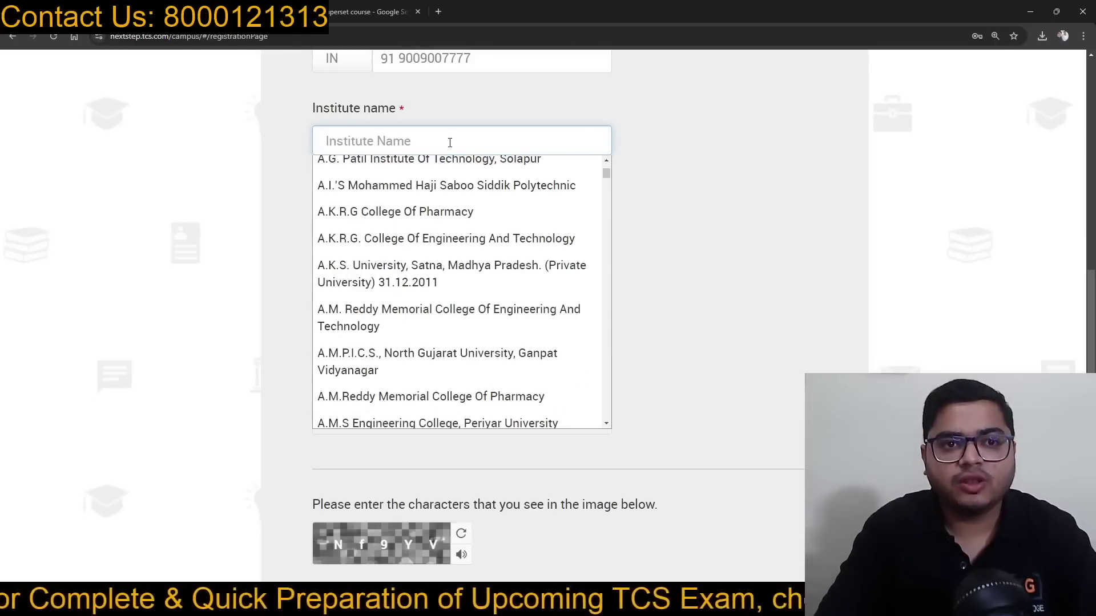
{"action": "type", "text": "Madhya"}
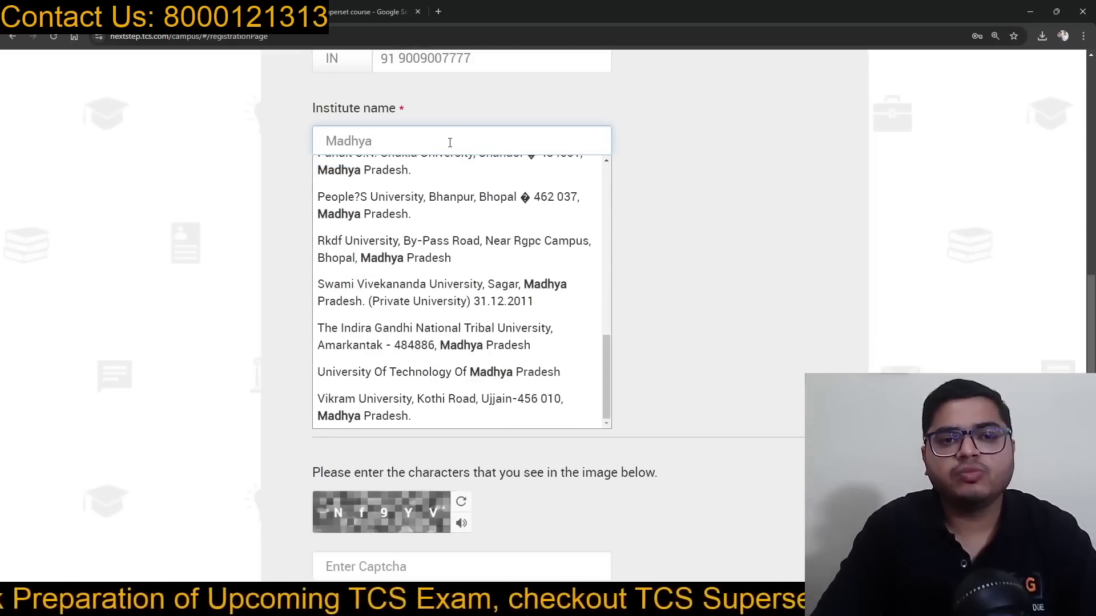
{"action": "key", "text": "BackSpace"}
{"action": "key", "text": "BackSpace"}
{"action": "key", "text": "BackSpace"}
{"action": "key", "text": "BackSpace"}
{"action": "key", "text": "BackSpace"}
{"action": "key", "text": "BackSpace"}
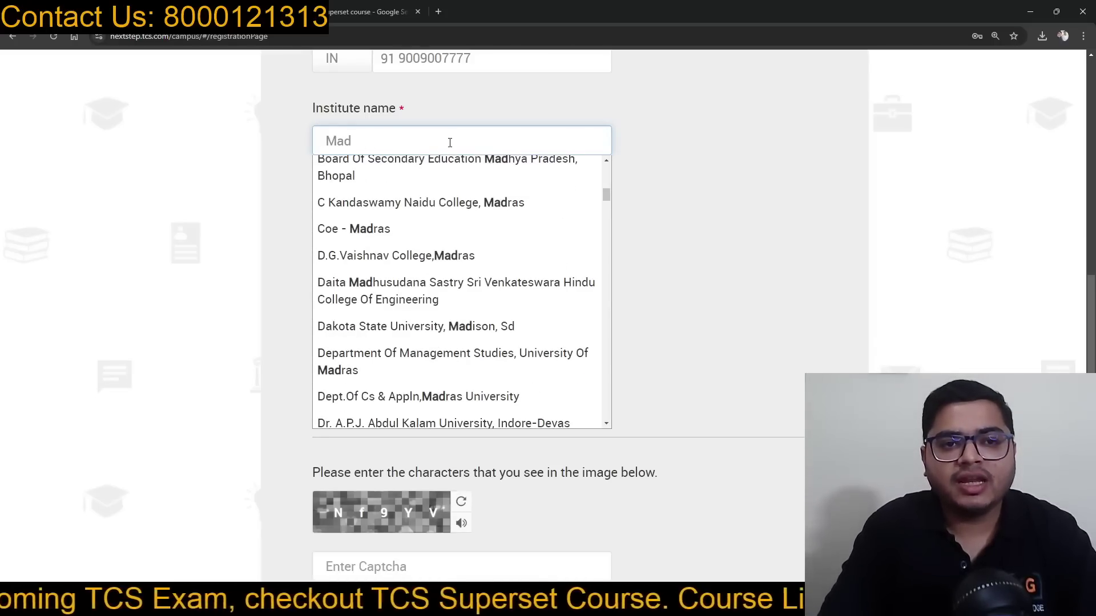
{"action": "type", "text": "Gwalior"}
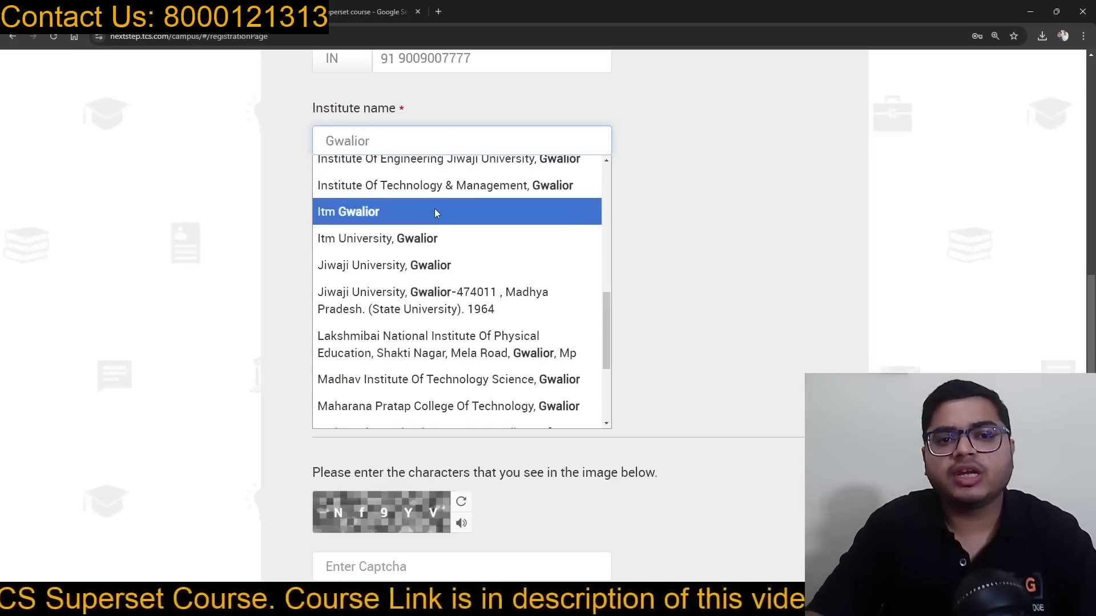
{"action": "scroll", "coordinate": [435, 213], "scroll_direction": "up", "scroll_amount": 8}
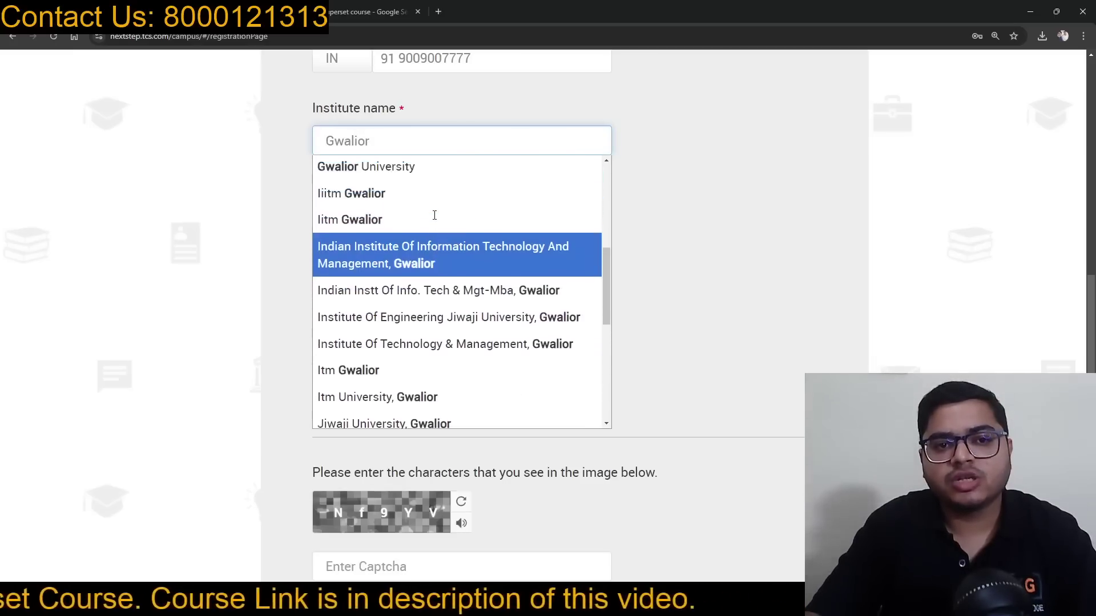
{"action": "scroll", "coordinate": [434, 216], "scroll_direction": "up", "scroll_amount": 1}
{"action": "scroll", "coordinate": [434, 217], "scroll_direction": "down", "scroll_amount": 10}
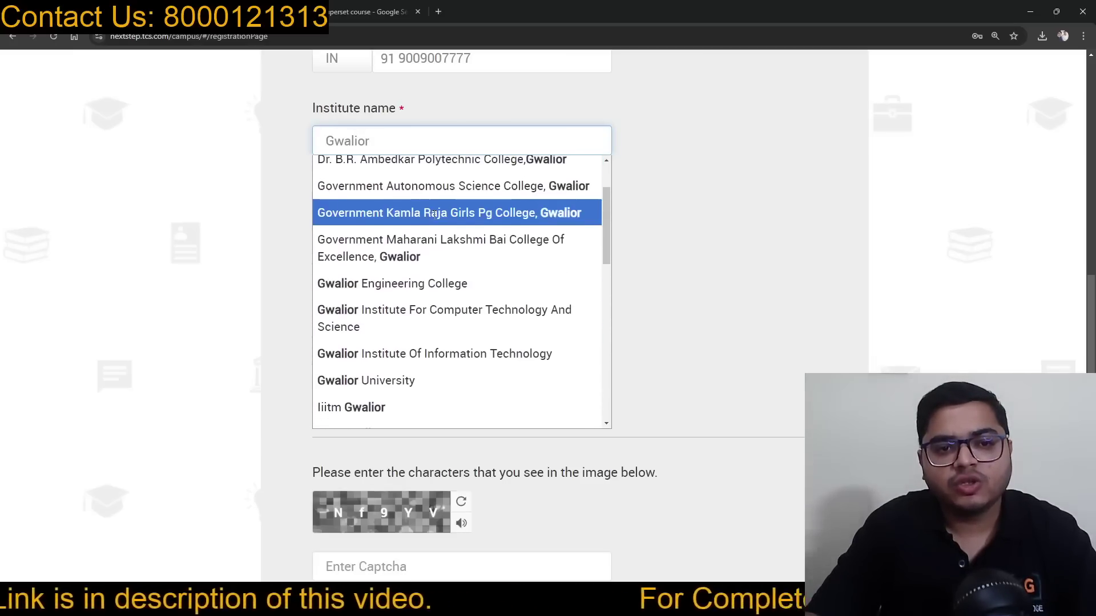
{"action": "scroll", "coordinate": [433, 240], "scroll_direction": "down", "scroll_amount": 1}
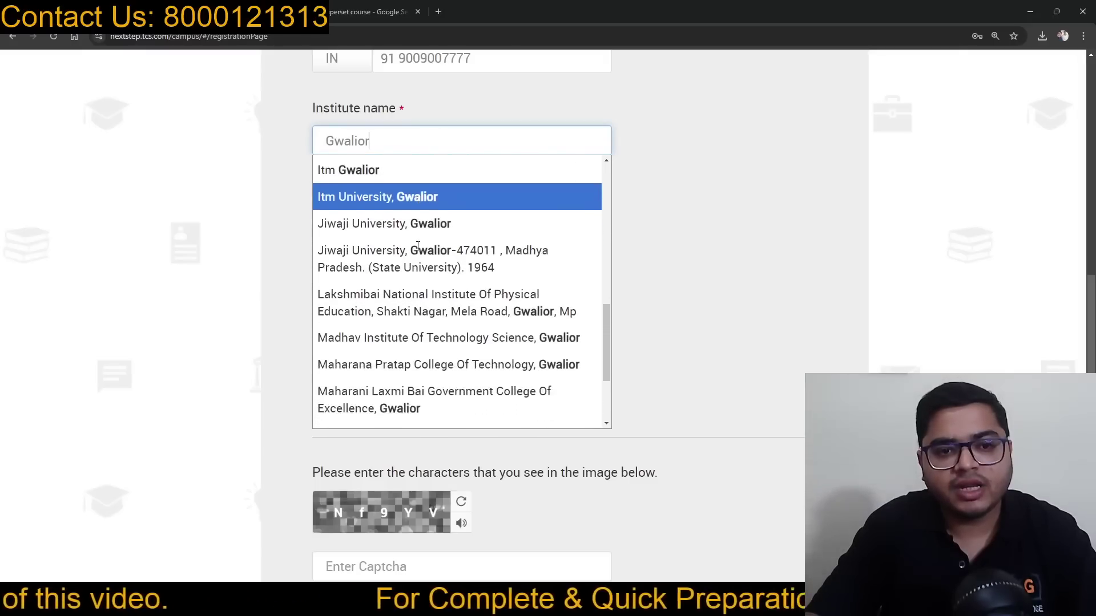
{"action": "left_click", "coordinate": [408, 335]}
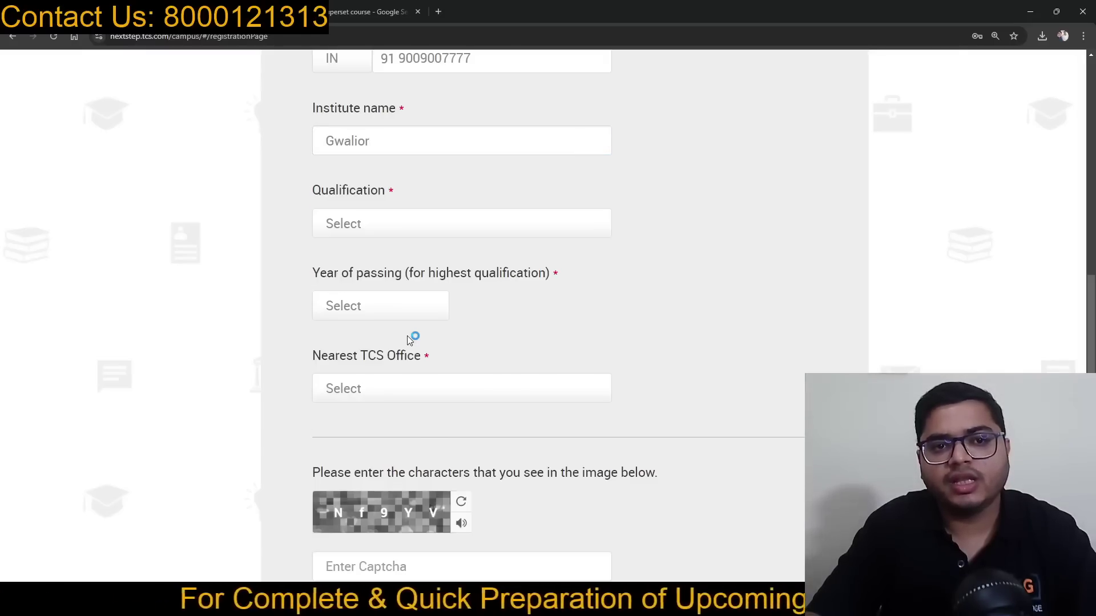
Choose BACHELOR OF ENGINEERING as qualification and 2025 as the year of passing.
{"action": "left_click", "coordinate": [388, 223]}
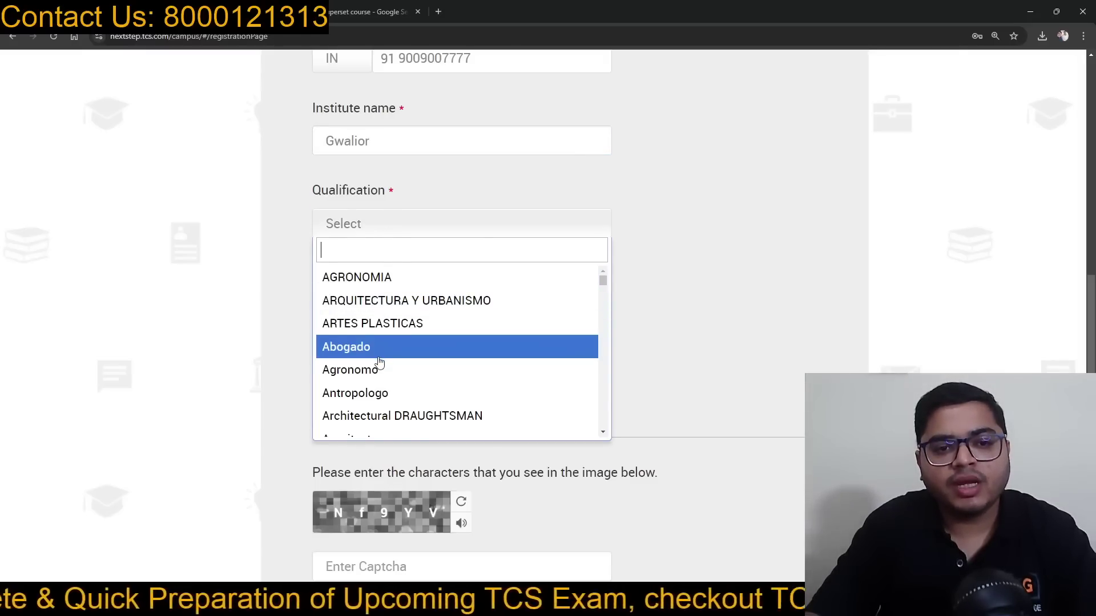
{"action": "scroll", "coordinate": [378, 360], "scroll_direction": "down", "scroll_amount": 5}
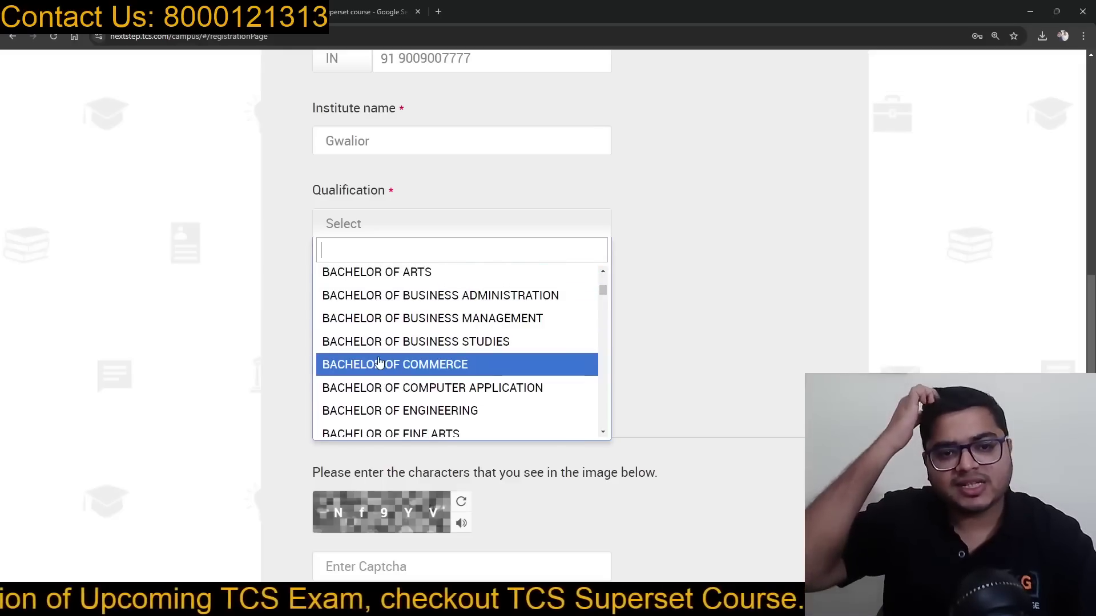
{"action": "scroll", "coordinate": [403, 348], "scroll_direction": "down", "scroll_amount": 2}
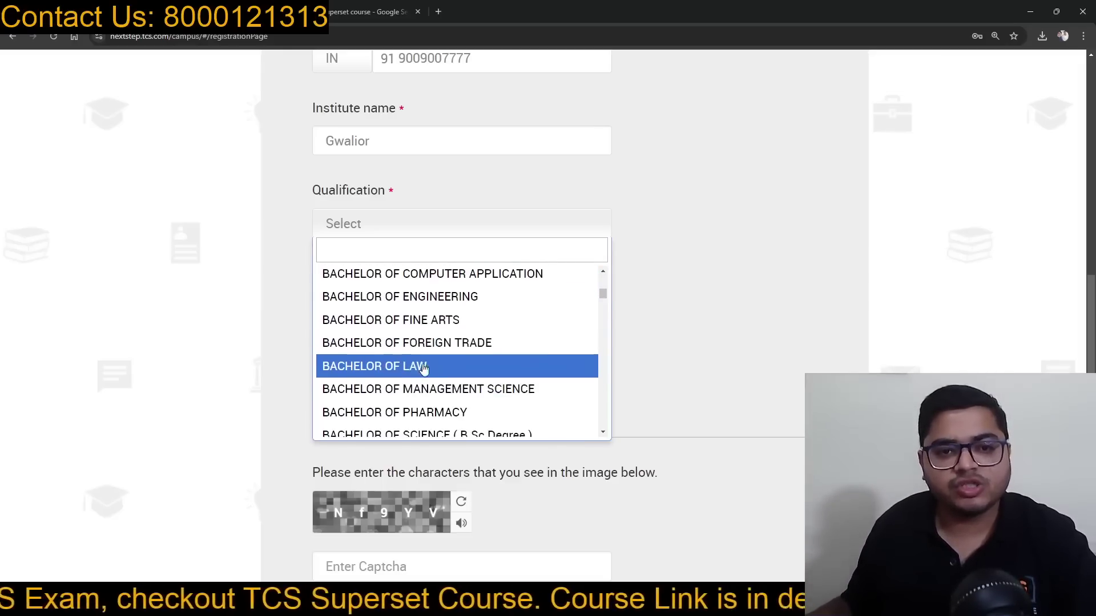
{"action": "left_click", "coordinate": [450, 298]}
{"action": "scroll", "coordinate": [465, 247], "scroll_direction": "down", "scroll_amount": 1}
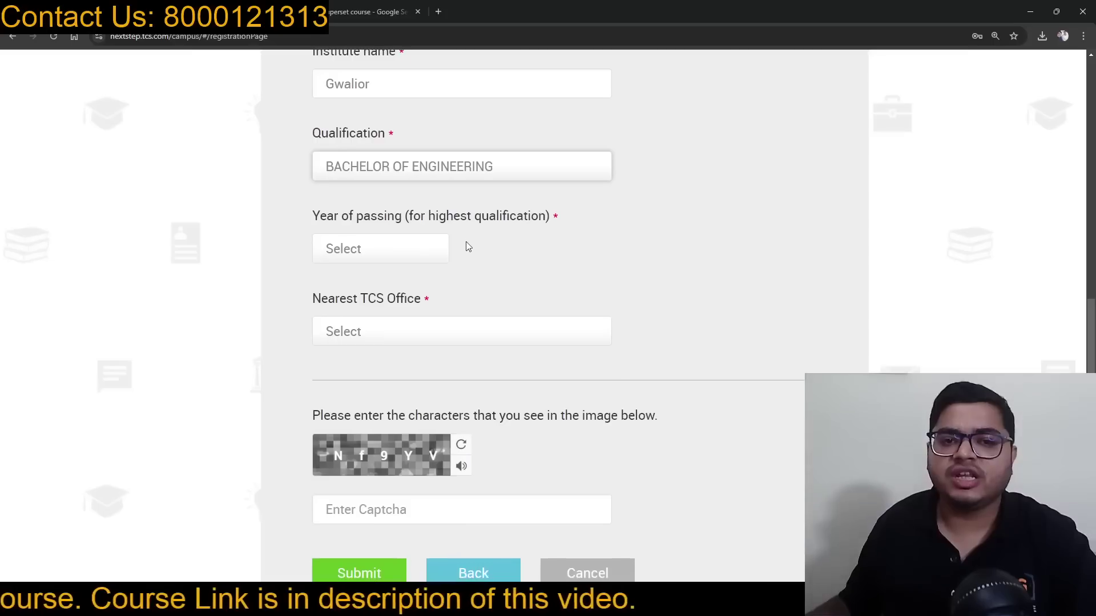
{"action": "left_click", "coordinate": [394, 256]}
{"action": "scroll", "coordinate": [357, 349], "scroll_direction": "down", "scroll_amount": 2}
{"action": "left_click", "coordinate": [357, 343]}
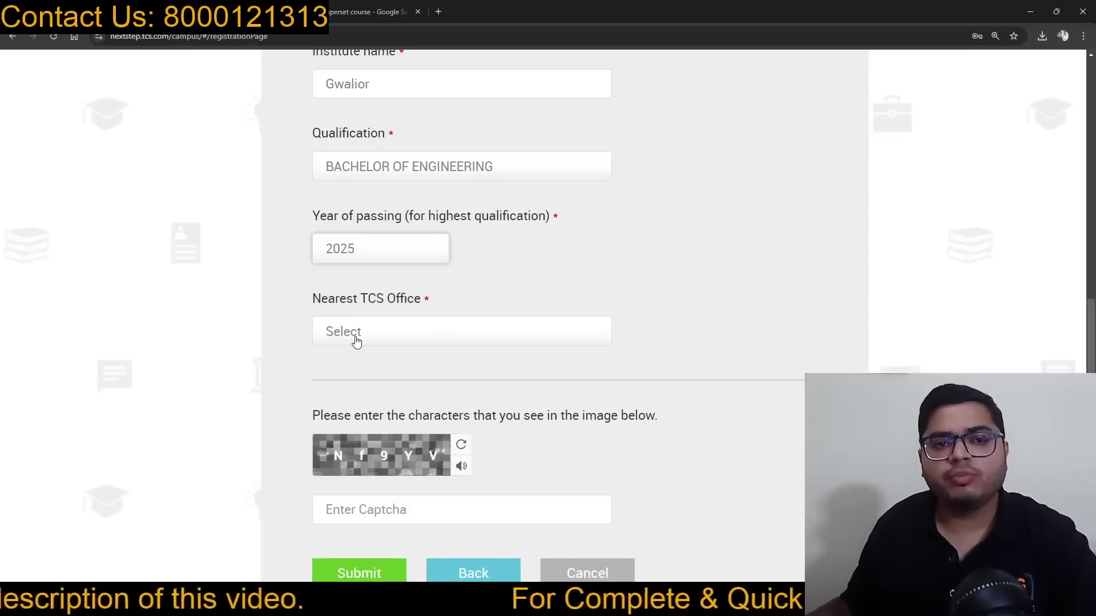
{"action": "scroll", "coordinate": [493, 272], "scroll_direction": "down", "scroll_amount": 1}
Select TCS - Delhi as the nearest office, fill in the captcha, and submit.
{"action": "left_click", "coordinate": [416, 275]}
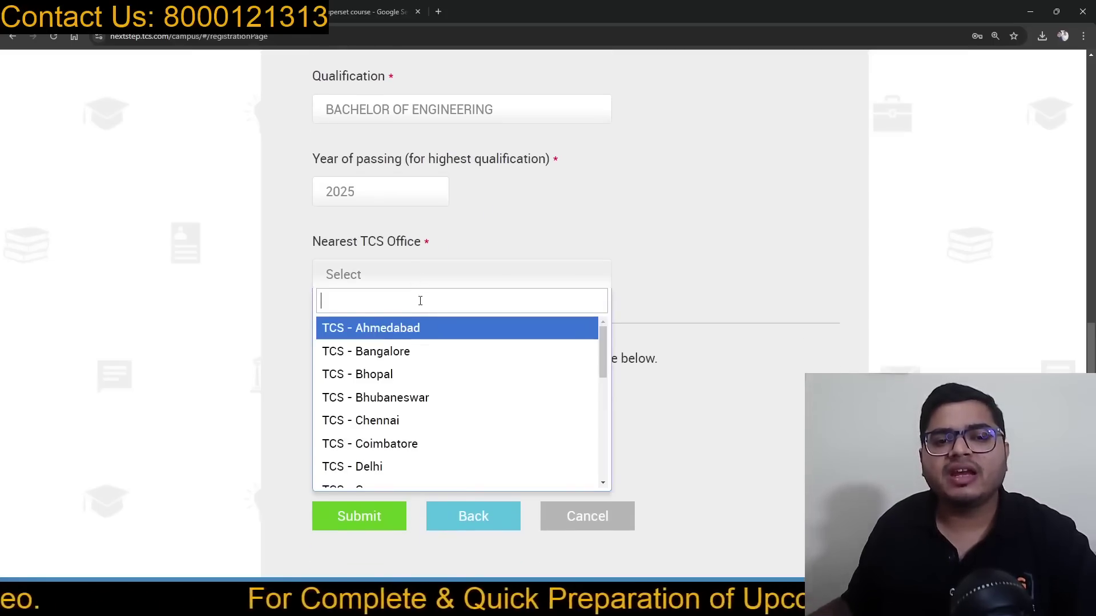
{"action": "scroll", "coordinate": [400, 417], "scroll_direction": "down", "scroll_amount": 1}
{"action": "left_click", "coordinate": [398, 419]}
{"action": "scroll", "coordinate": [542, 292], "scroll_direction": "down", "scroll_amount": 1}
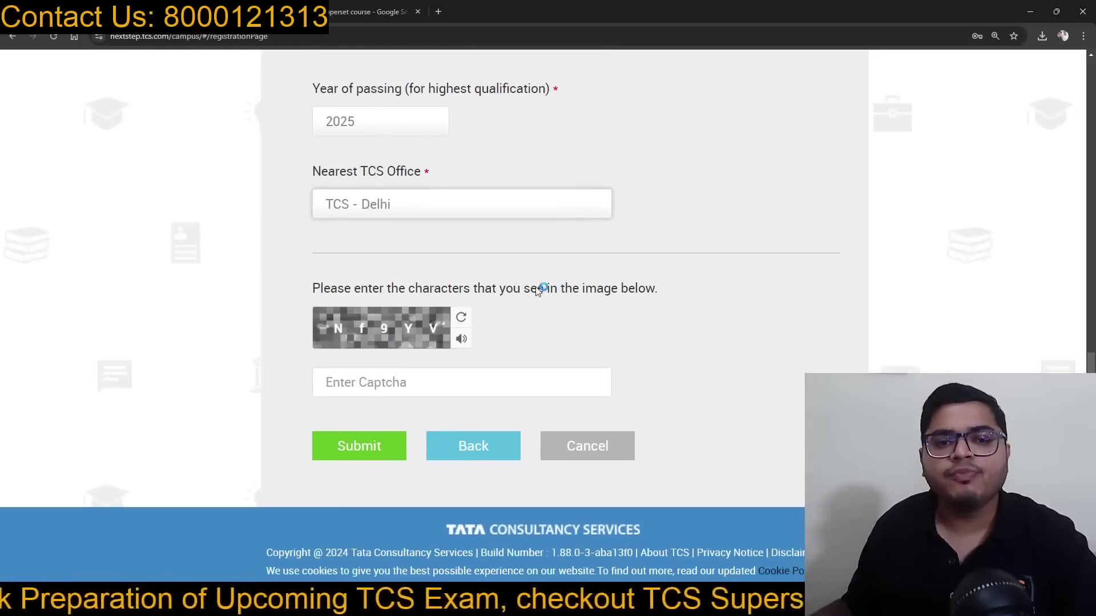
{"action": "left_click", "coordinate": [378, 383]}
{"action": "type", "text": "Nf9YV"}
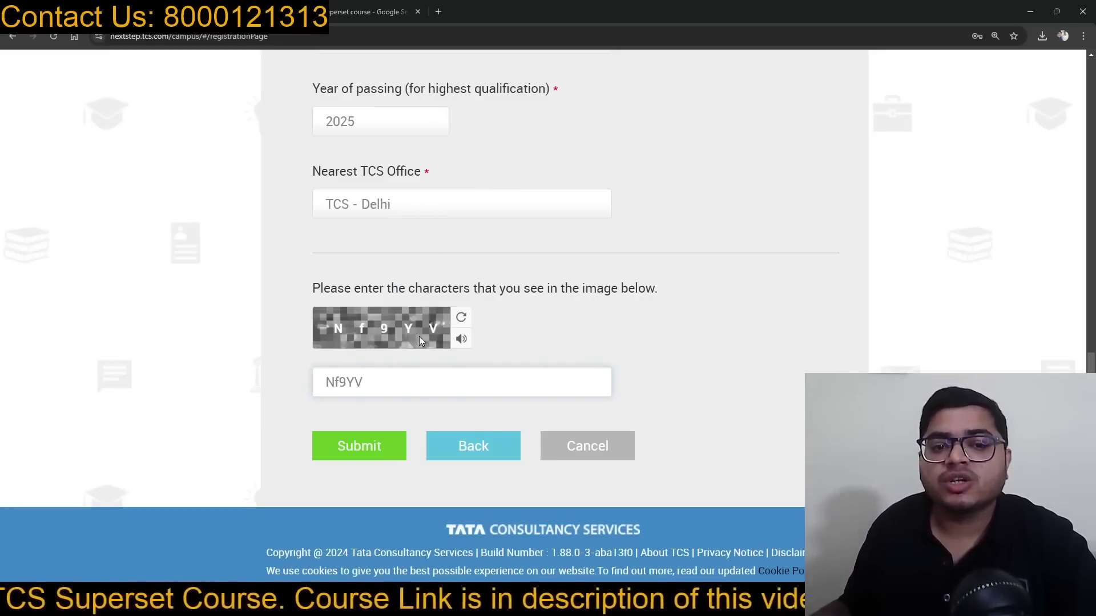
{"action": "left_click", "coordinate": [360, 451]}
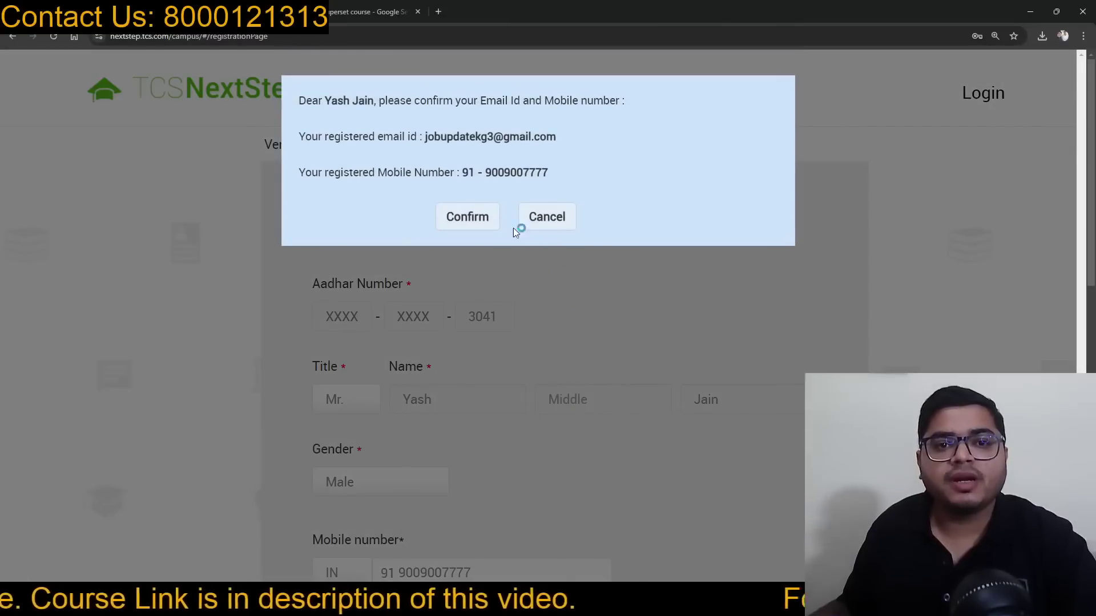
Confirm the registered email and mobile number and review the issued reference ID.
{"action": "left_click", "coordinate": [457, 220]}
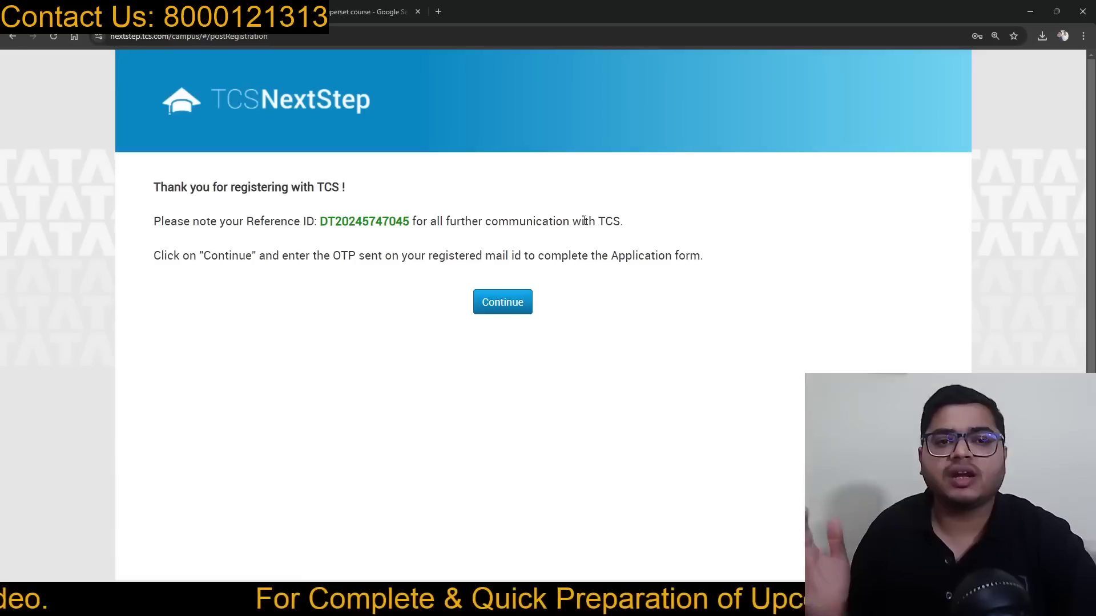
{"action": "left_click_drag", "start_coordinate": [321, 227], "coordinate": [410, 227]}
{"action": "left_click", "coordinate": [436, 226]}
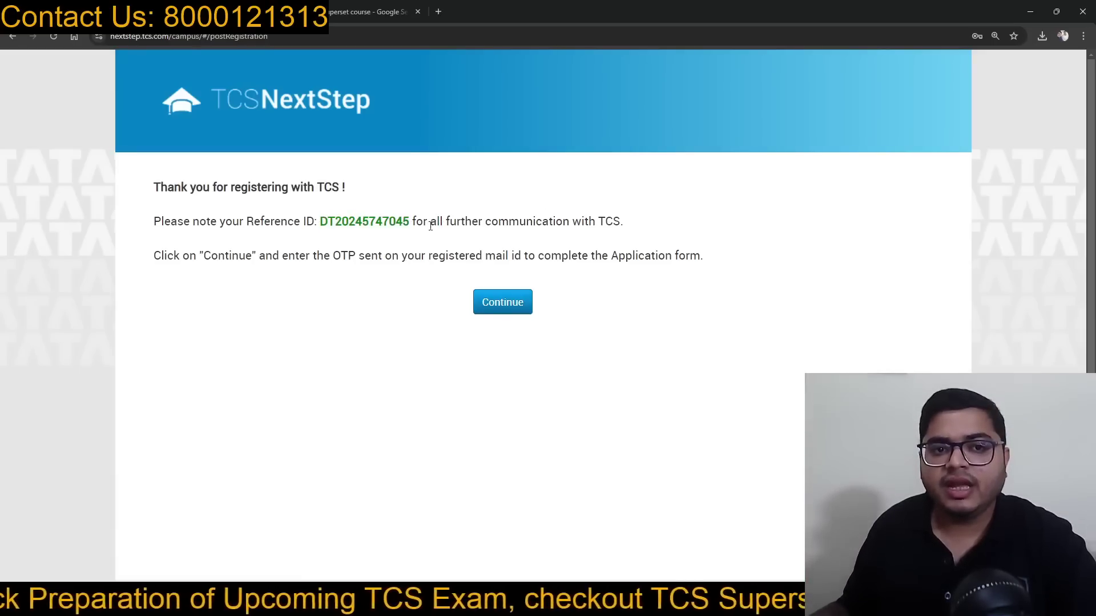
{"action": "left_click_drag", "start_coordinate": [336, 226], "coordinate": [411, 226]}
{"action": "left_click", "coordinate": [385, 228]}
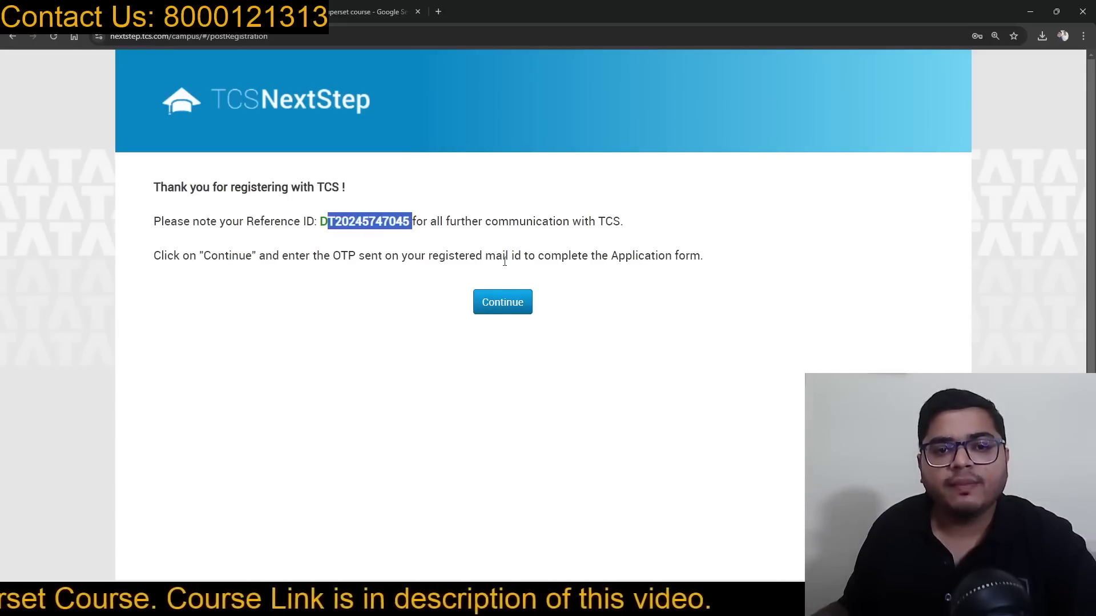
Continue to the application form, pass the captcha check, and switch to Gmail.
{"action": "left_click", "coordinate": [504, 305]}
{"action": "left_click", "coordinate": [510, 238]}
{"action": "type", "text": "68085"}
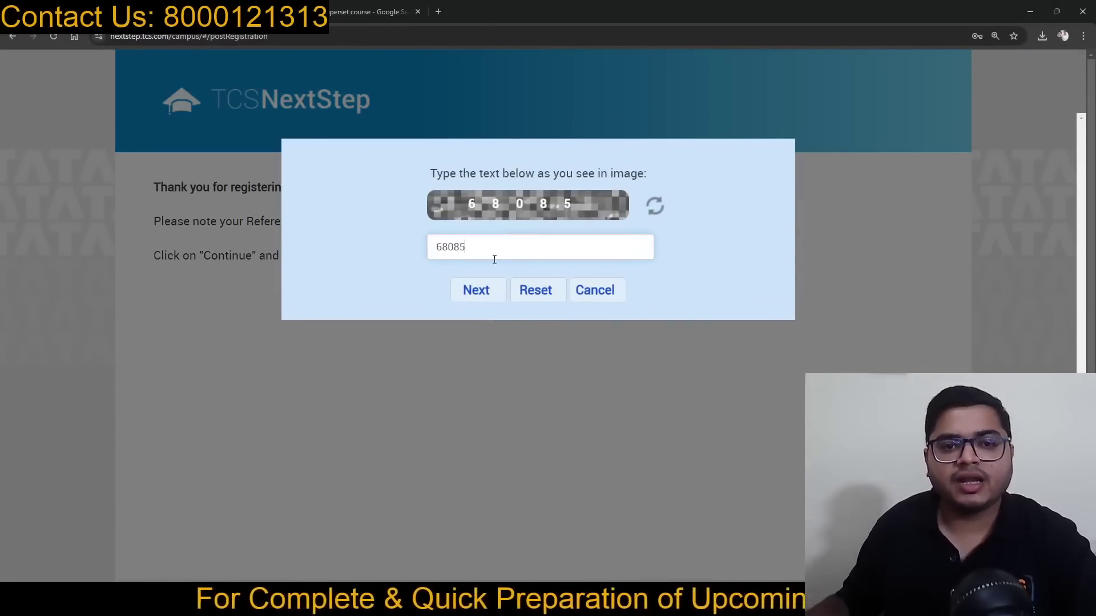
{"action": "left_click", "coordinate": [480, 289]}
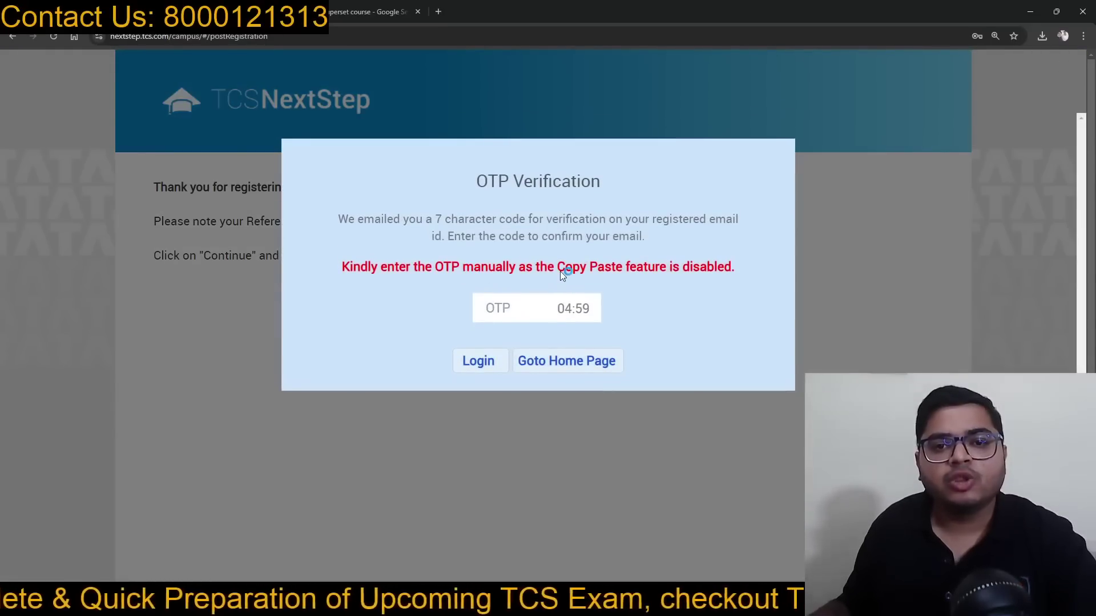
{"action": "left_click", "coordinate": [239, 12]}
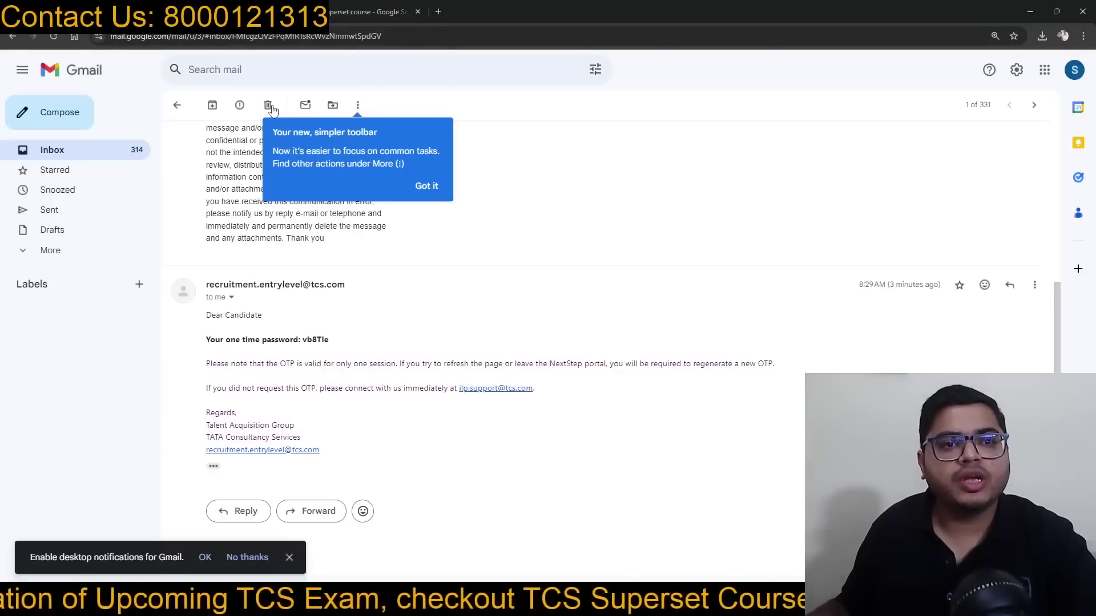
Refresh the inbox, open the newest TCS NextStep: Login Email ID Verification email, then return.
{"action": "left_click", "coordinate": [177, 105]}
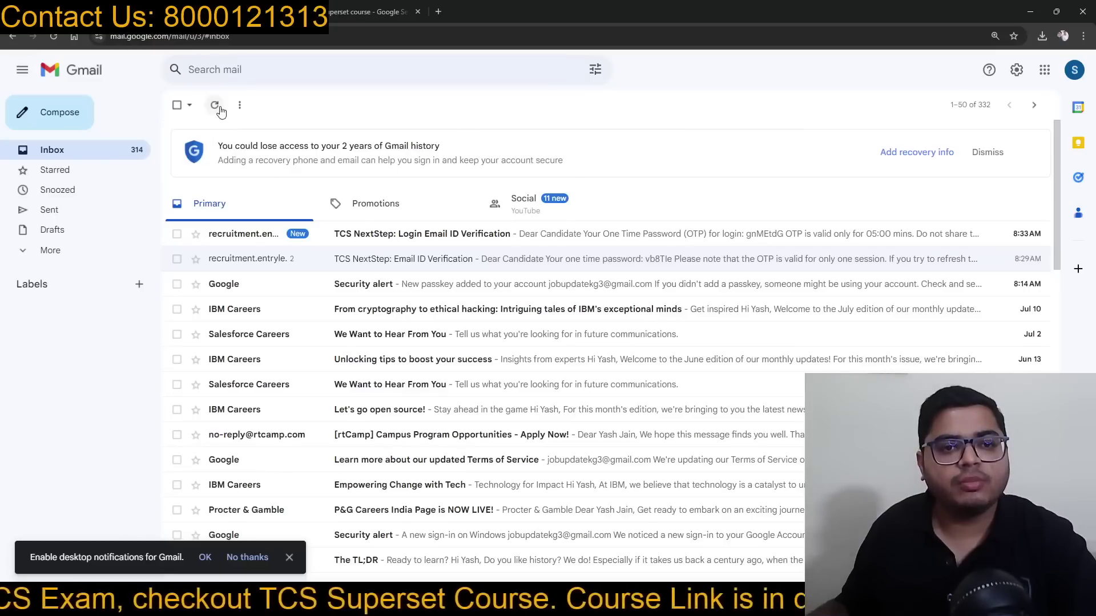
{"action": "left_click", "coordinate": [214, 105]}
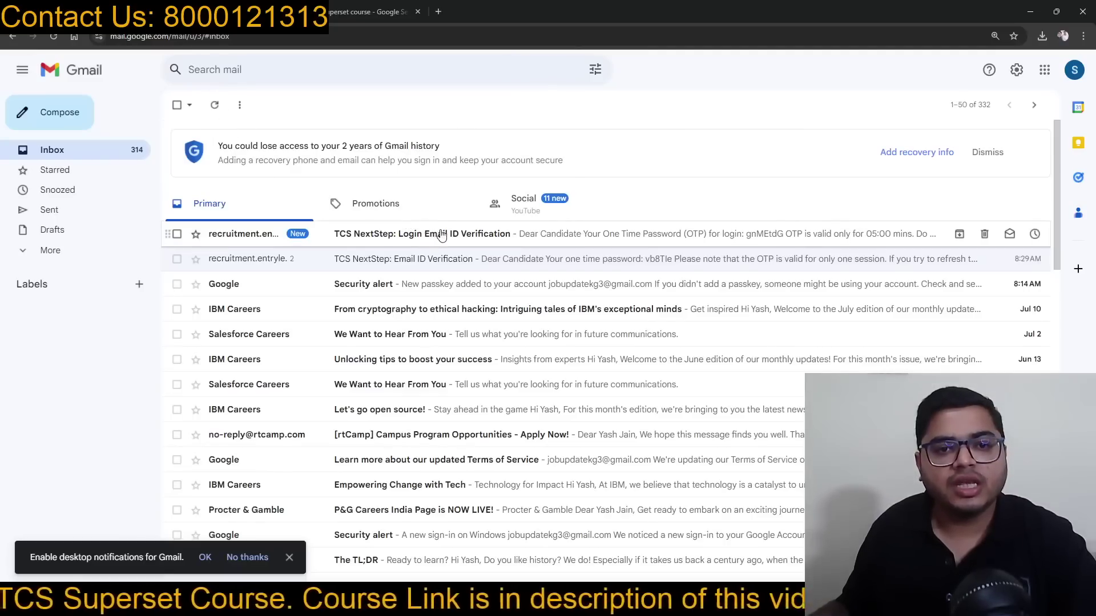
{"action": "left_click", "coordinate": [436, 238]}
{"action": "scroll", "coordinate": [389, 235], "scroll_direction": "down", "scroll_amount": 2}
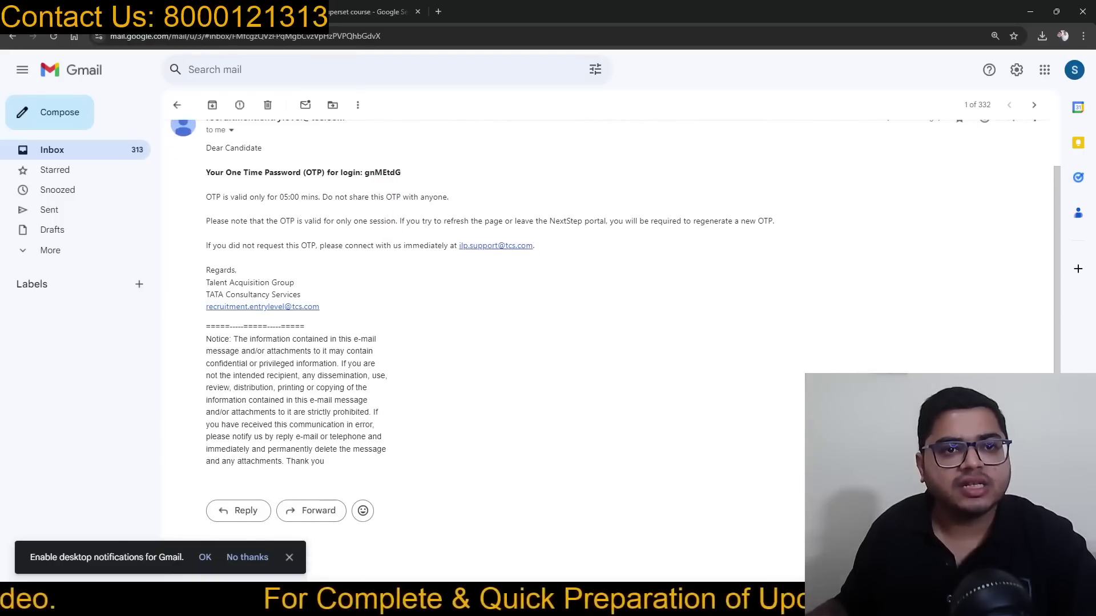
{"action": "left_click", "coordinate": [149, 11]}
Enter the seven-character emailed verification code, rechecking Gmail as needed, and log in.
{"action": "left_click", "coordinate": [508, 307]}
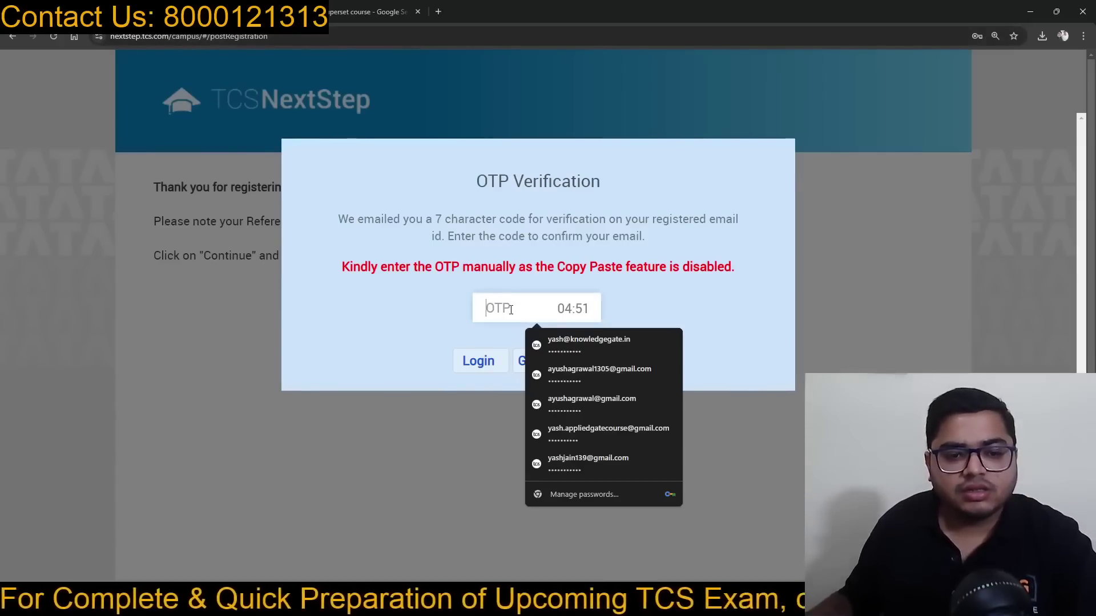
{"action": "type", "text": "••"}
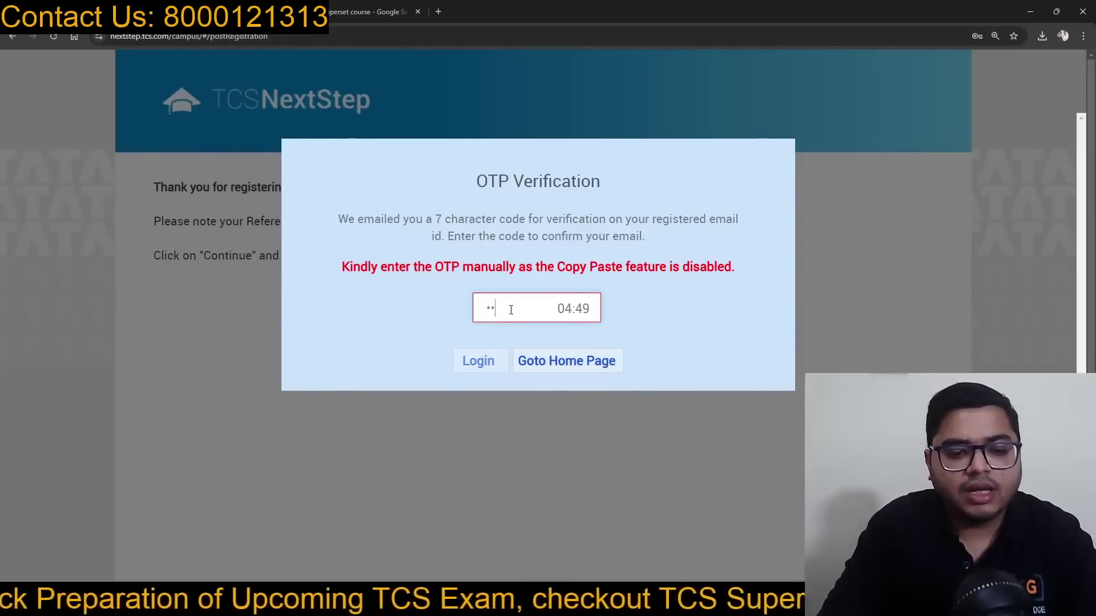
{"action": "left_click", "coordinate": [257, 11]}
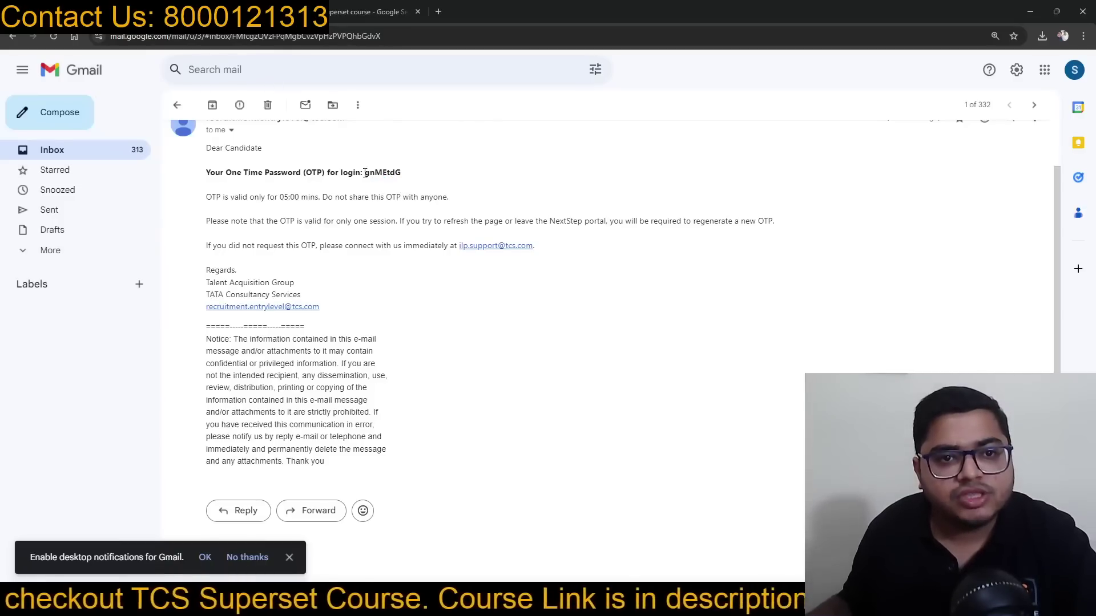
{"action": "key", "text": "ctrl+shift+Tab"}
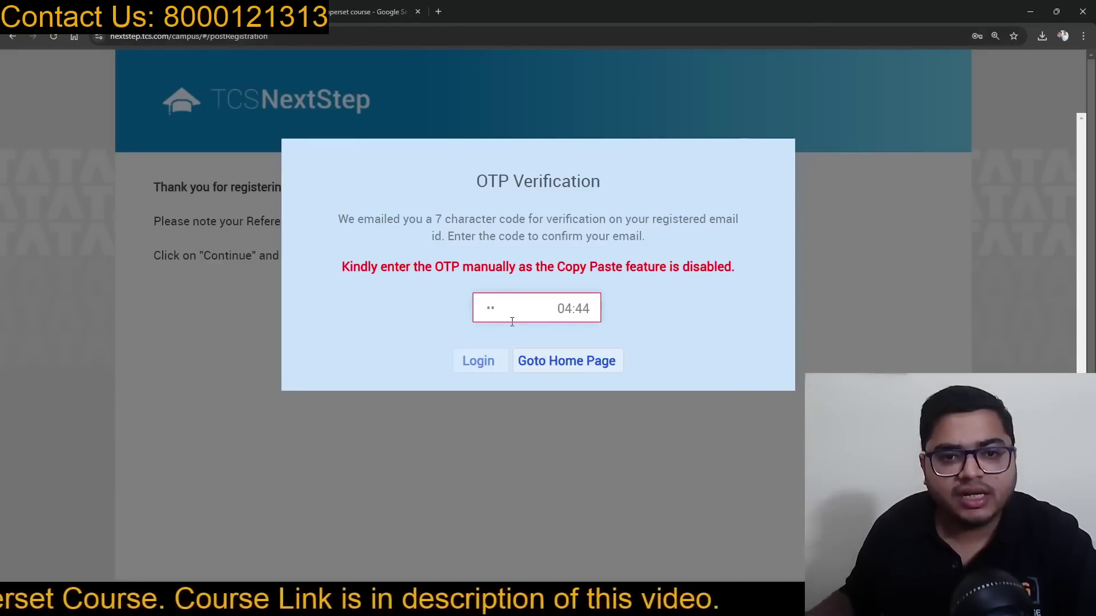
{"action": "left_click", "coordinate": [512, 322]}
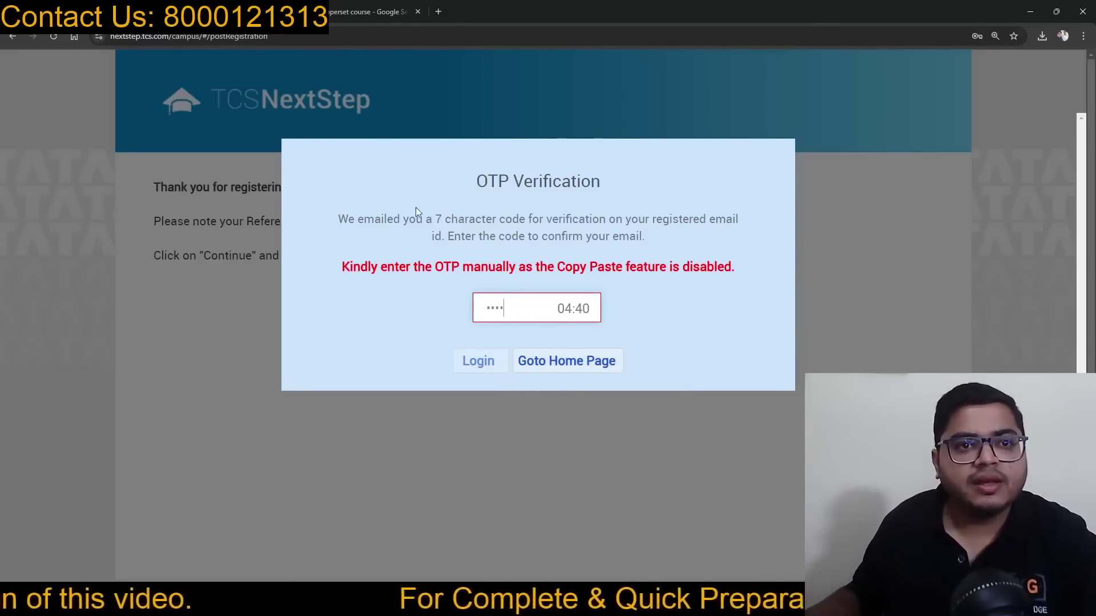
{"action": "key", "text": "ctrl+Tab"}
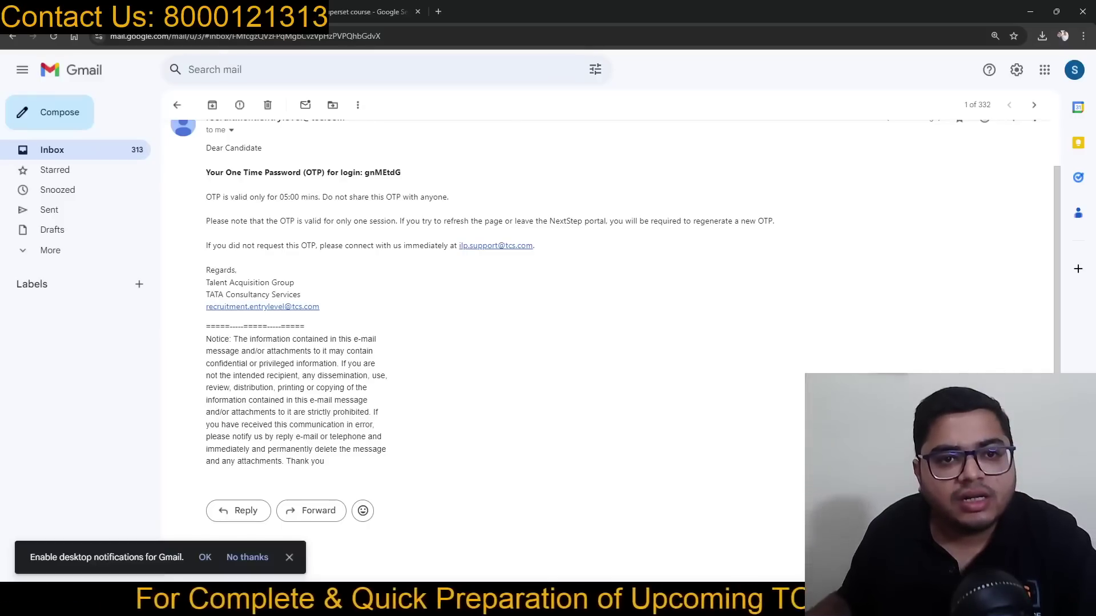
{"action": "key", "text": "ctrl+shift+Tab"}
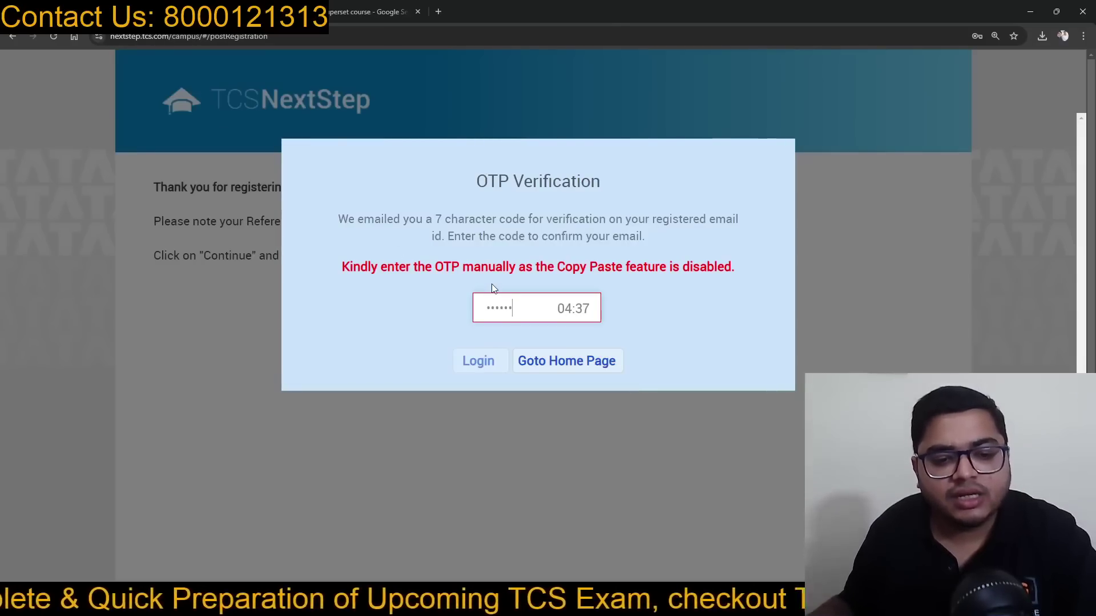
{"action": "key", "text": "ctrl+Tab"}
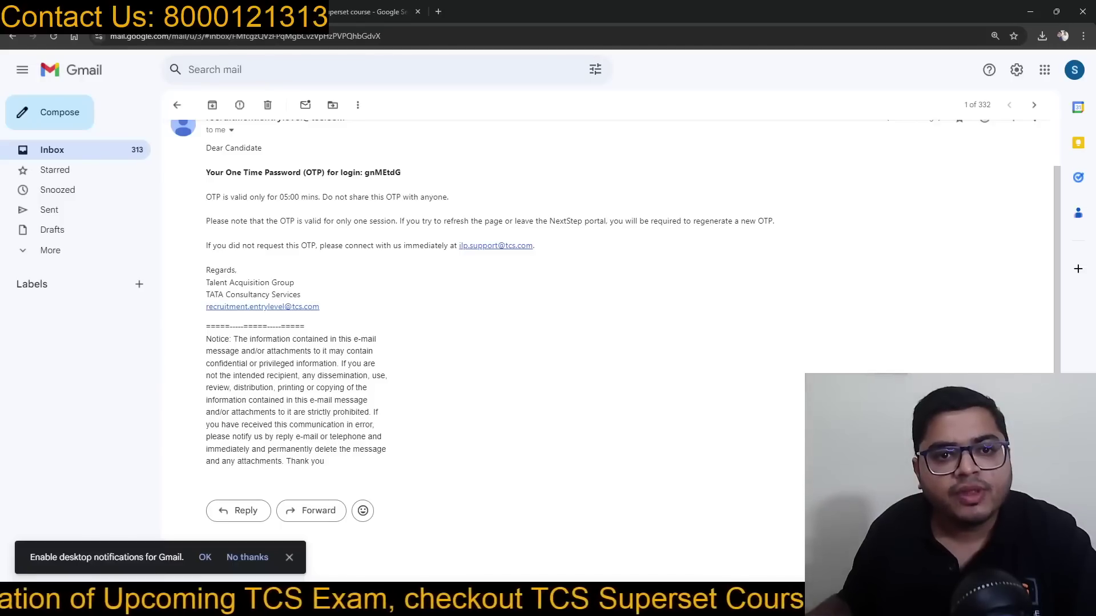
{"action": "key", "text": "ctrl+shift+Tab"}
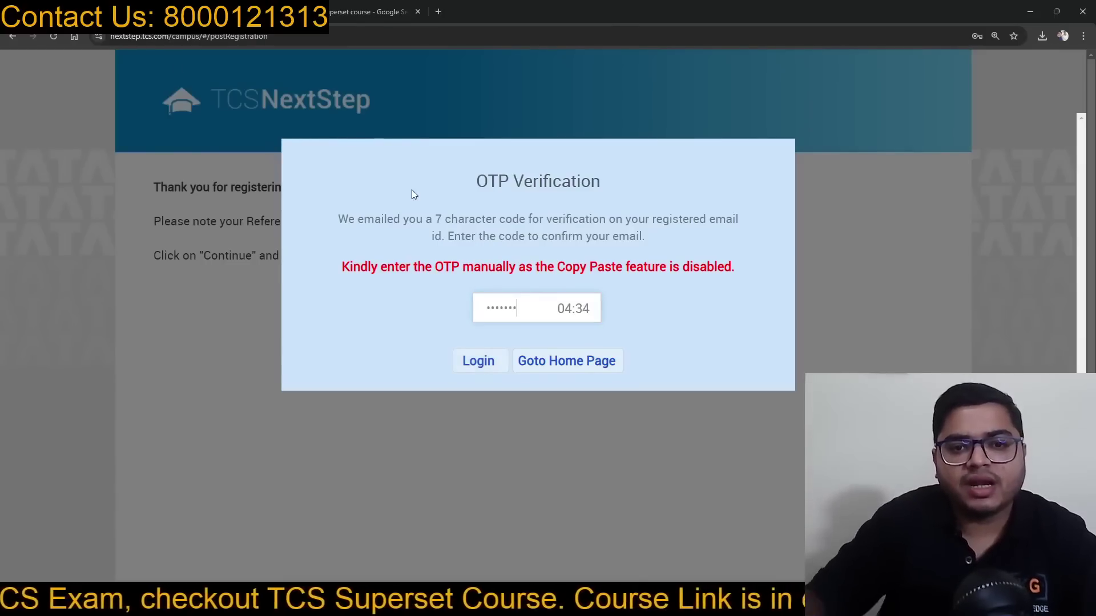
{"action": "left_click", "coordinate": [477, 360]}
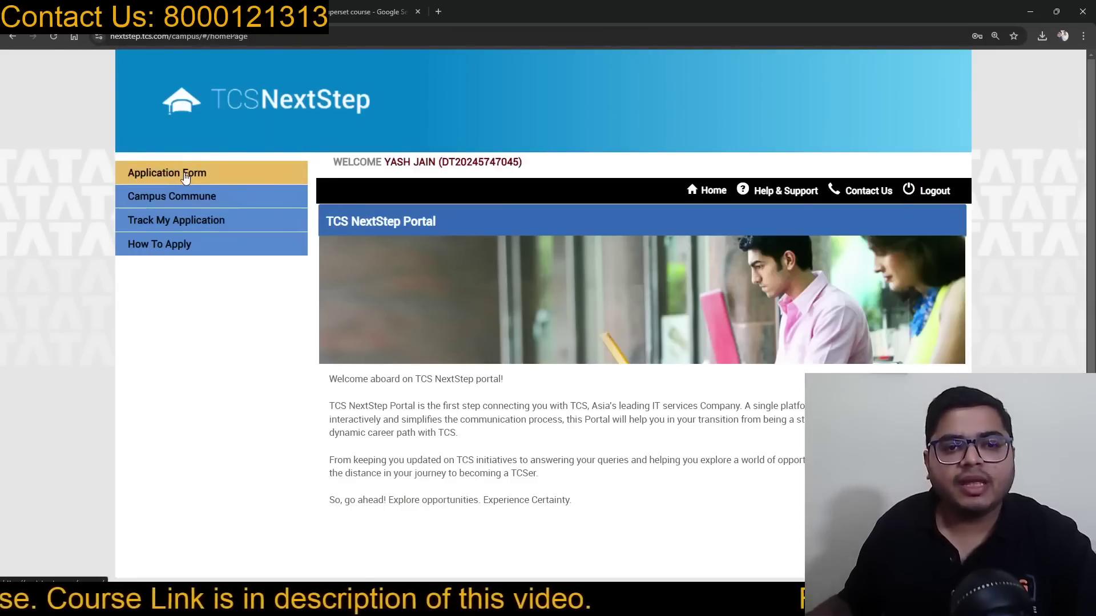
Open the Application Form from the left menu and choose Start Filling on its instructions page.
{"action": "scroll", "coordinate": [632, 199], "scroll_direction": "down", "scroll_amount": 2}
{"action": "scroll", "coordinate": [632, 199], "scroll_direction": "up", "scroll_amount": 2}
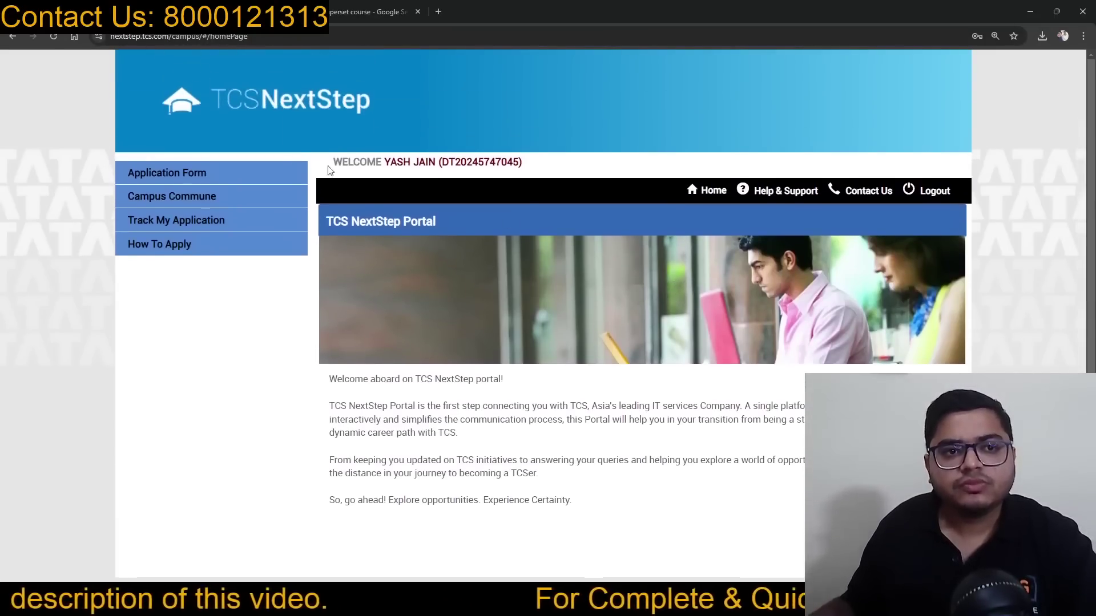
{"action": "left_click", "coordinate": [167, 177]}
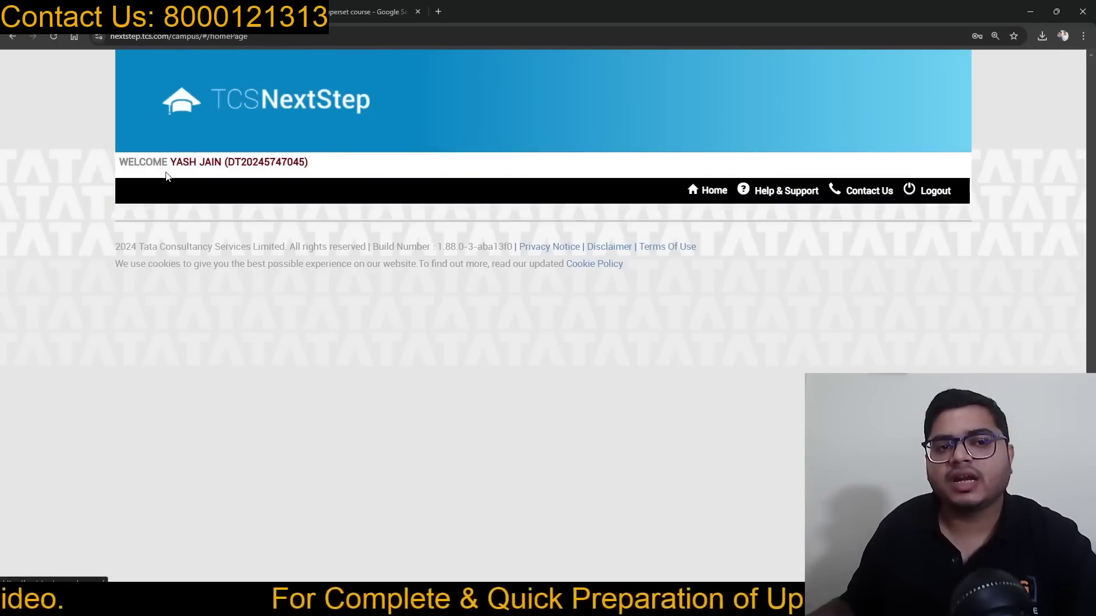
{"action": "scroll", "coordinate": [450, 223], "scroll_direction": "down", "scroll_amount": 2}
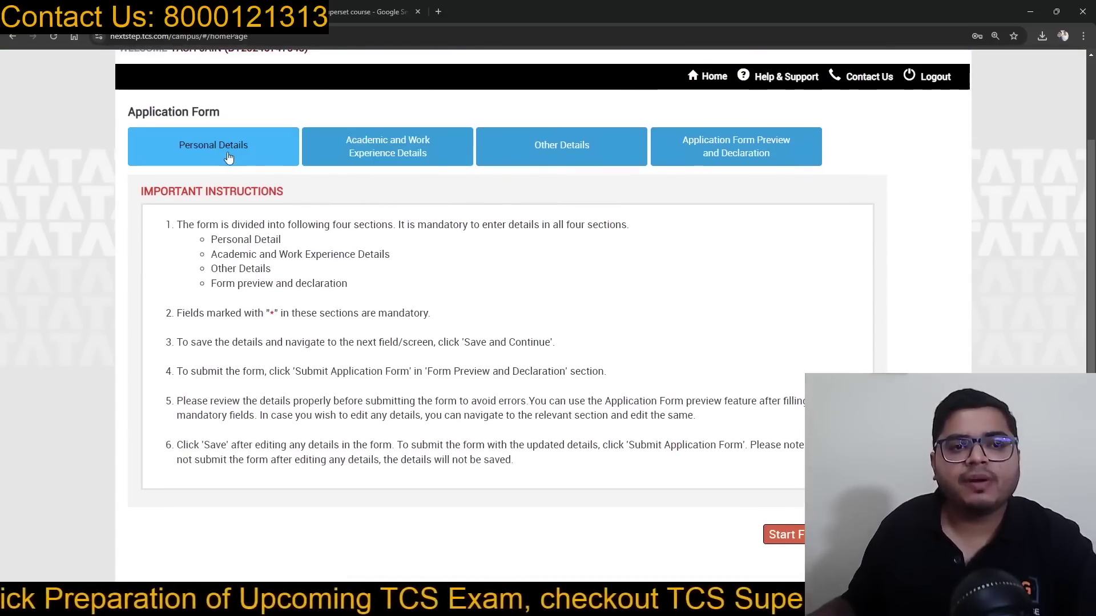
{"action": "scroll", "coordinate": [450, 257], "scroll_direction": "down", "scroll_amount": 2}
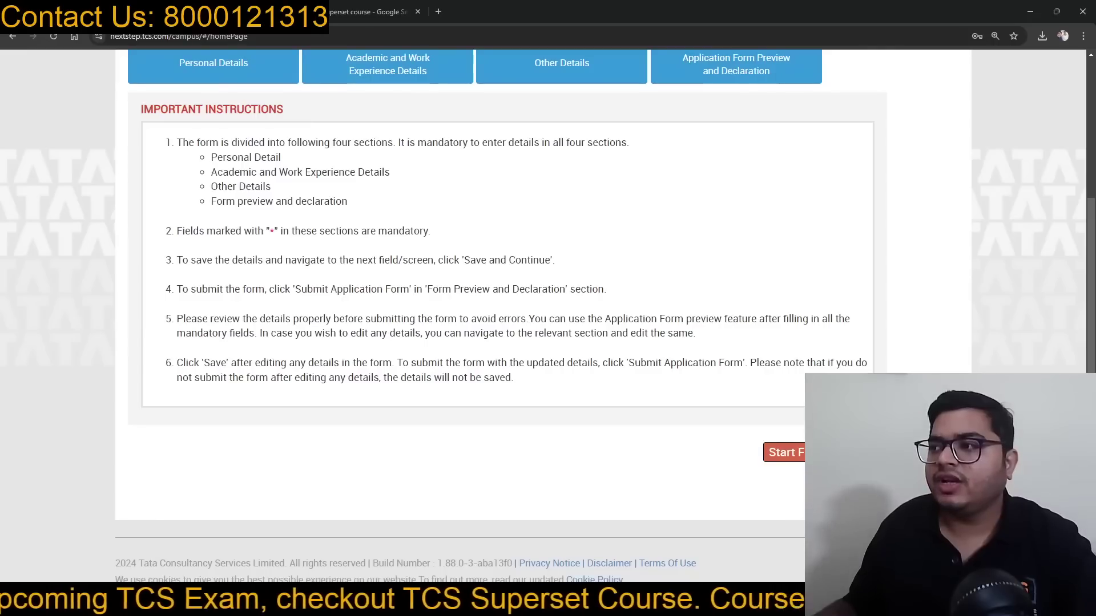
{"action": "left_click", "coordinate": [783, 454]}
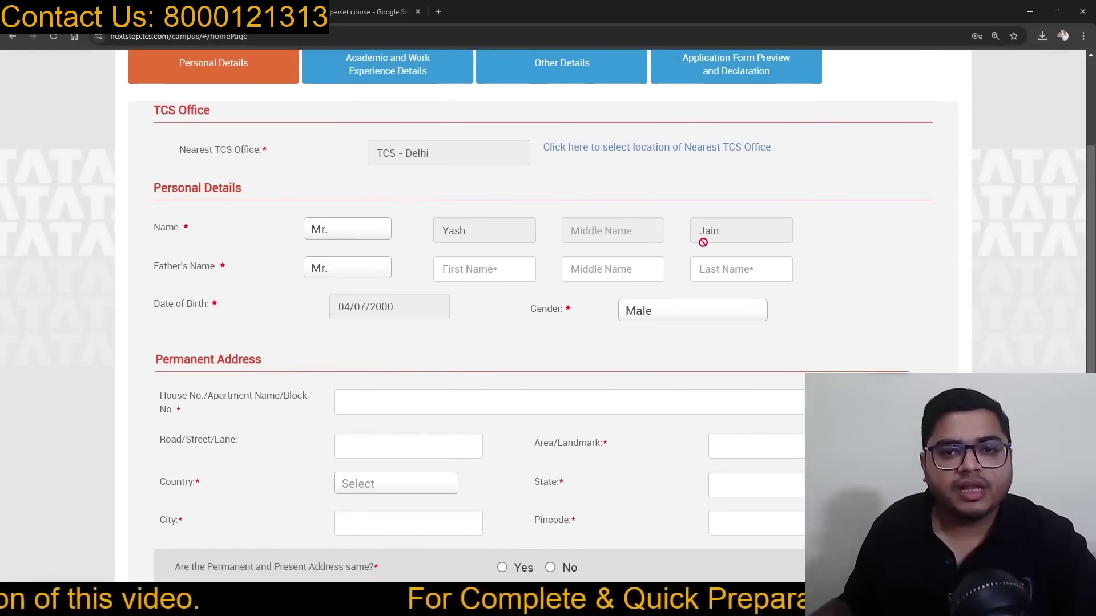
Enter the permanent house number and area/landmark, correcting the mistyped house number.
{"action": "scroll", "coordinate": [440, 227], "scroll_direction": "down", "scroll_amount": 3}
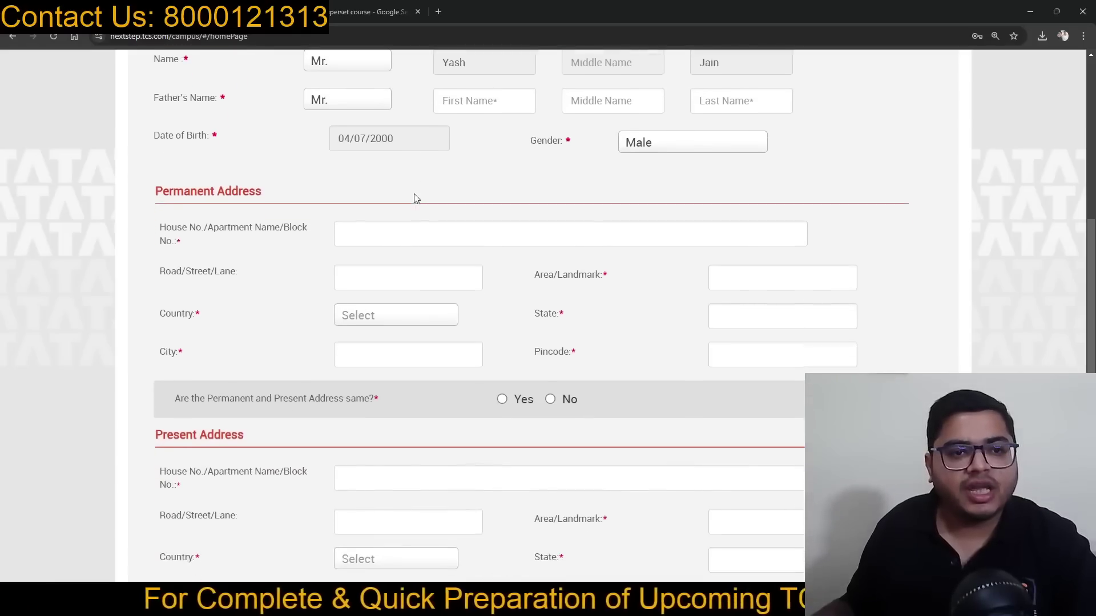
{"action": "left_click", "coordinate": [414, 234]}
{"action": "key", "text": "Tab"}
{"action": "key", "text": "Tab"}
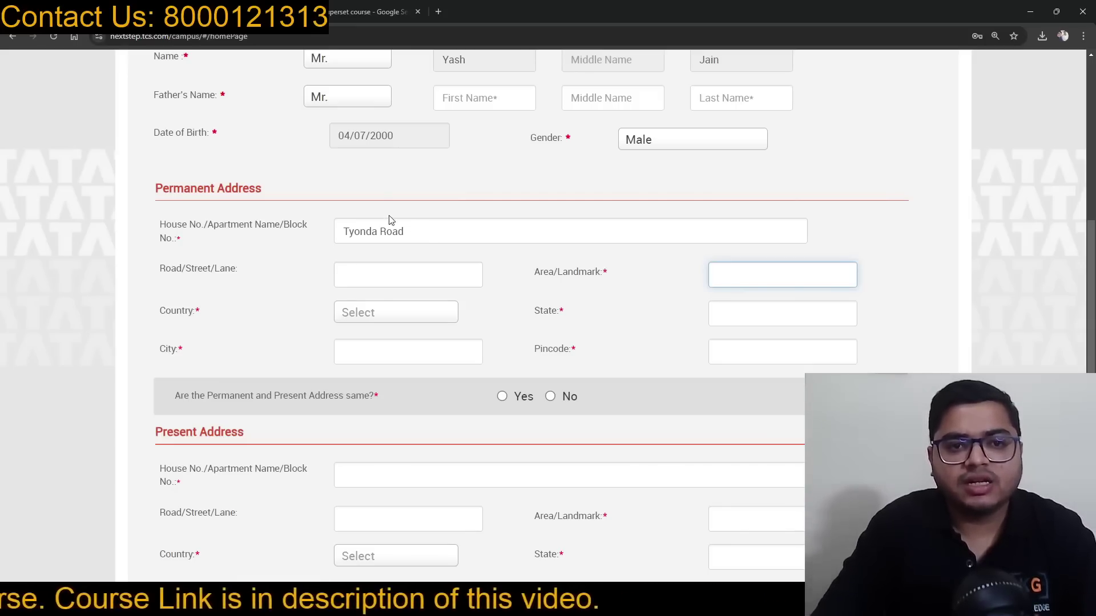
{"action": "left_click", "coordinate": [422, 222]}
{"action": "key", "text": "BackSpace"}
{"action": "key", "text": "BackSpace"}
{"action": "key", "text": "BackSpace"}
{"action": "key", "text": "BackSpace"}
{"action": "key", "text": "BackSpace"}
{"action": "key", "text": "BackSpace"}
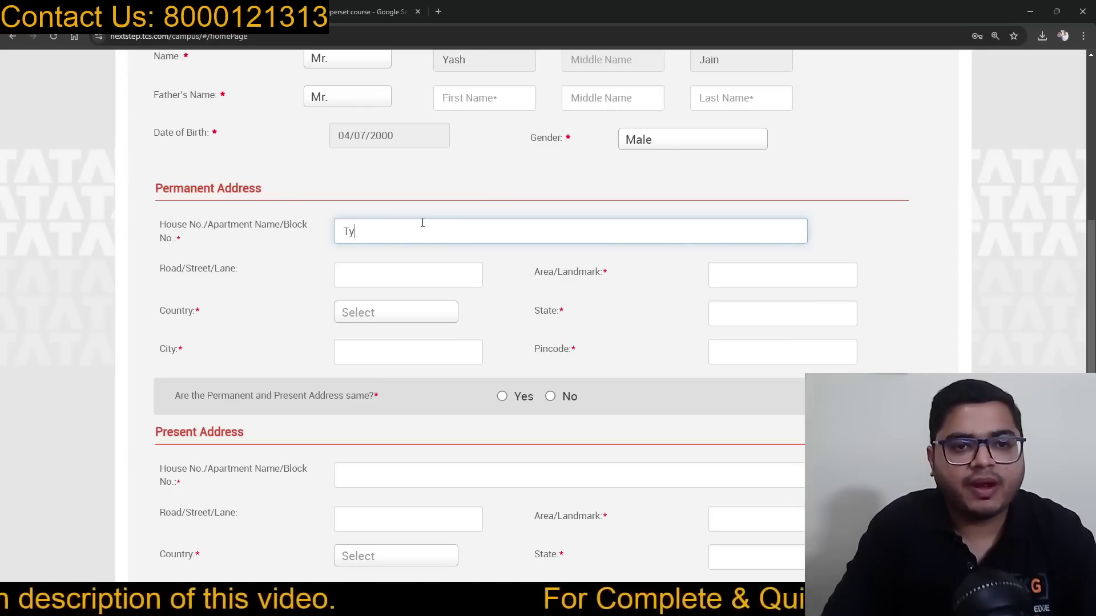
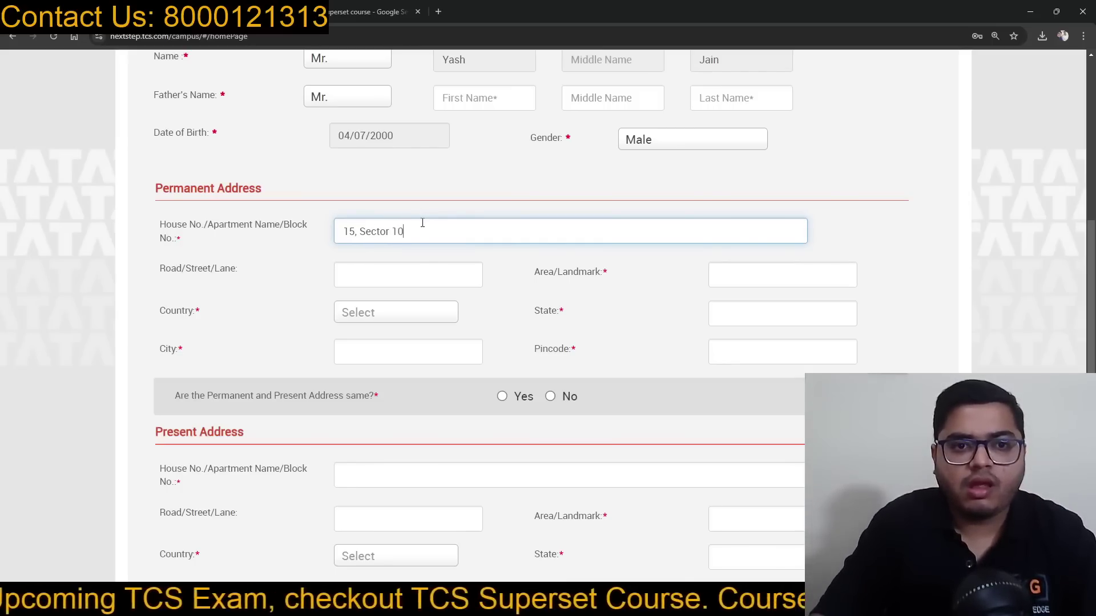
{"action": "key", "text": "Tab"}
{"action": "key", "text": "Tab"}
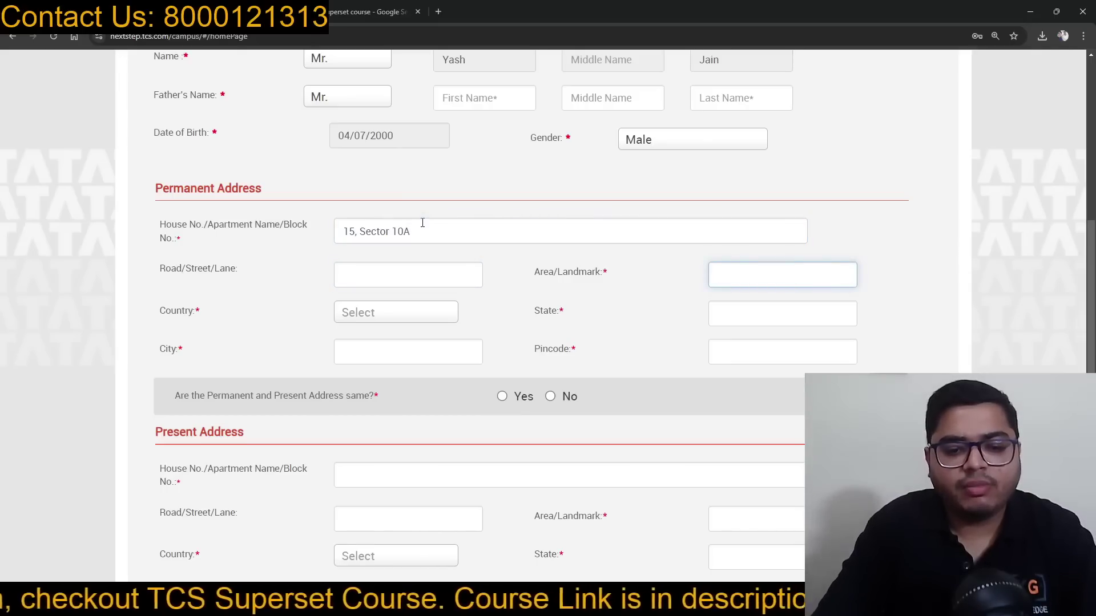
Set the permanent address country to India and fill in the state, city and pincode.
{"action": "key", "text": "Tab"}
{"action": "type", "text": "ind"}
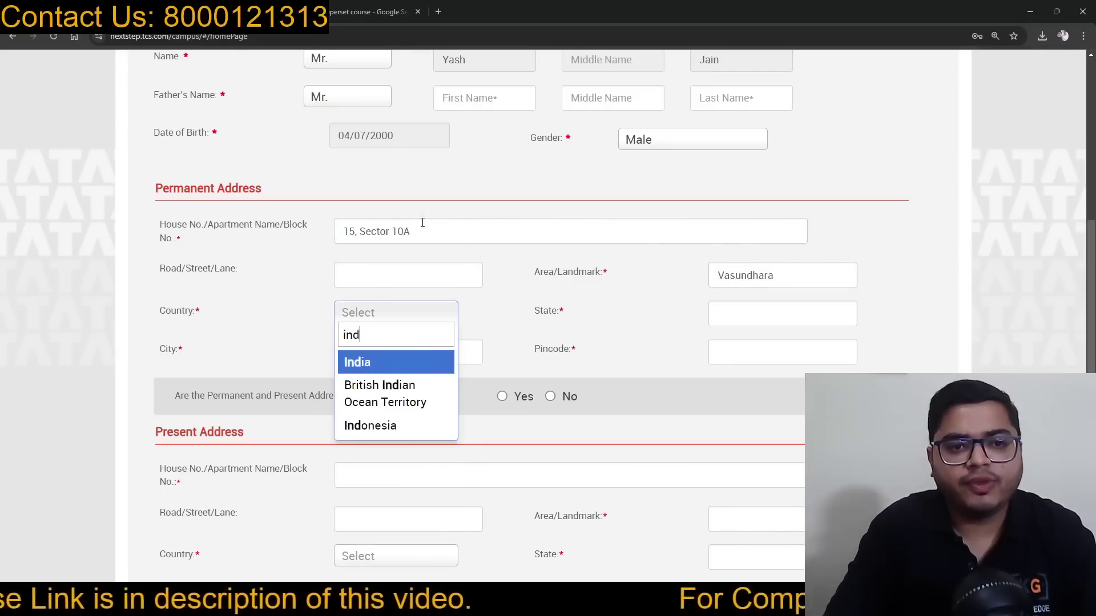
{"action": "left_click", "coordinate": [381, 363]}
{"action": "left_click", "coordinate": [777, 313]}
{"action": "key", "text": "Tab"}
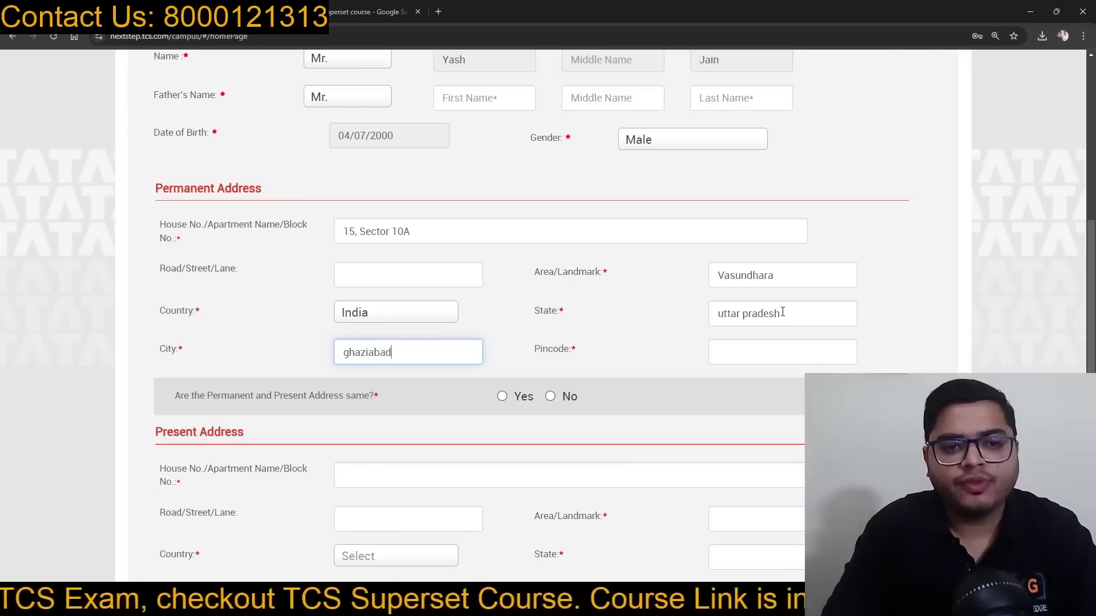
{"action": "key", "text": "Tab"}
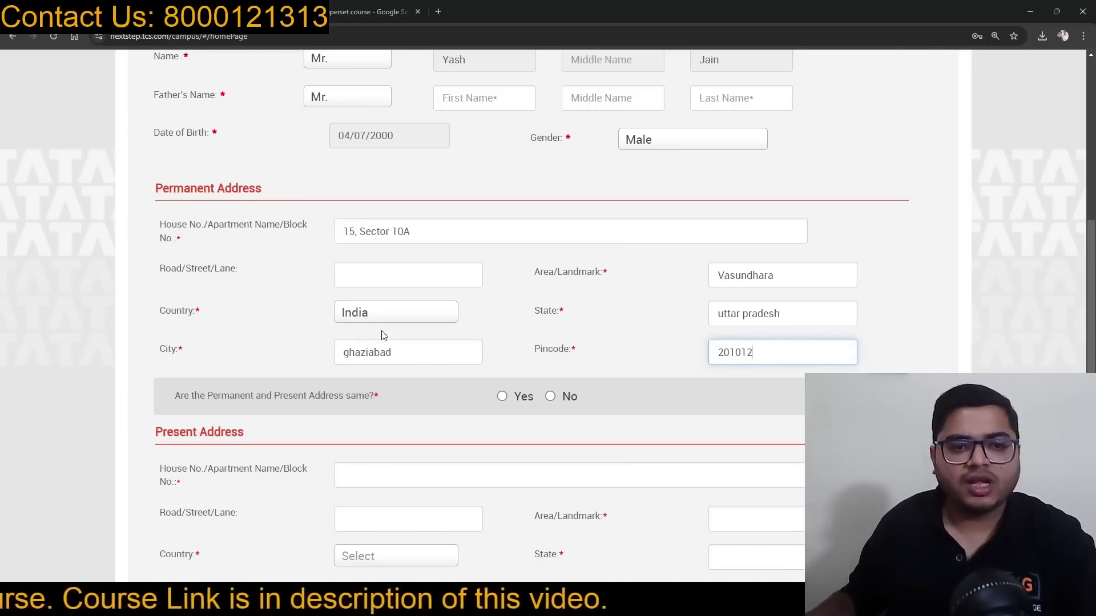
{"action": "left_click", "coordinate": [295, 190]}
{"action": "scroll", "coordinate": [290, 179], "scroll_direction": "down", "scroll_amount": 2}
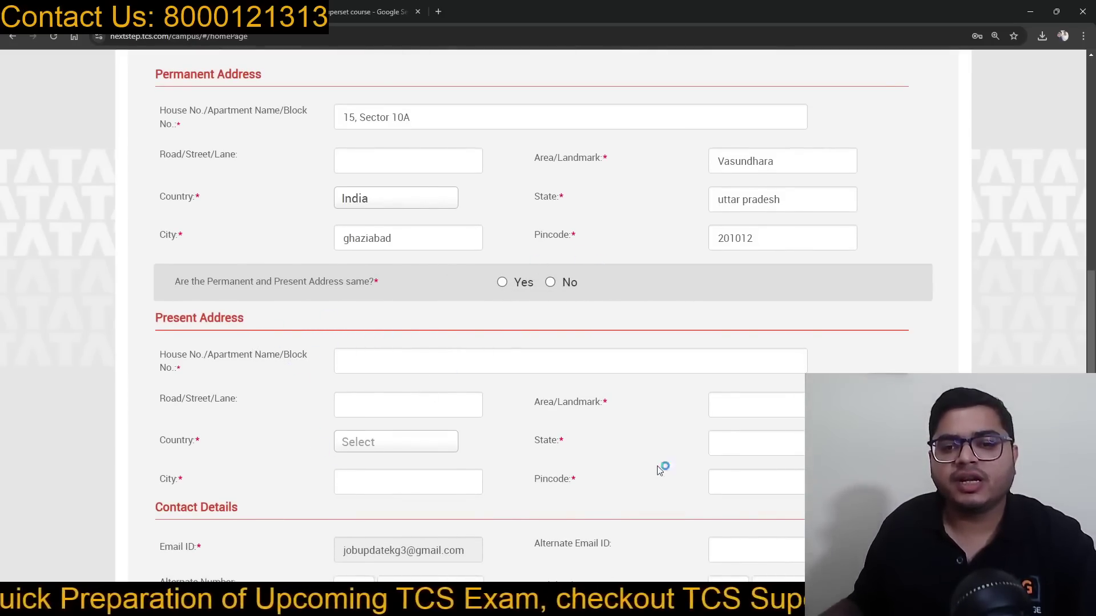
Mark present address as same as permanent, save personal details, and confirm continuing.
{"action": "left_click", "coordinate": [502, 283]}
{"action": "scroll", "coordinate": [440, 335], "scroll_direction": "down", "scroll_amount": 2}
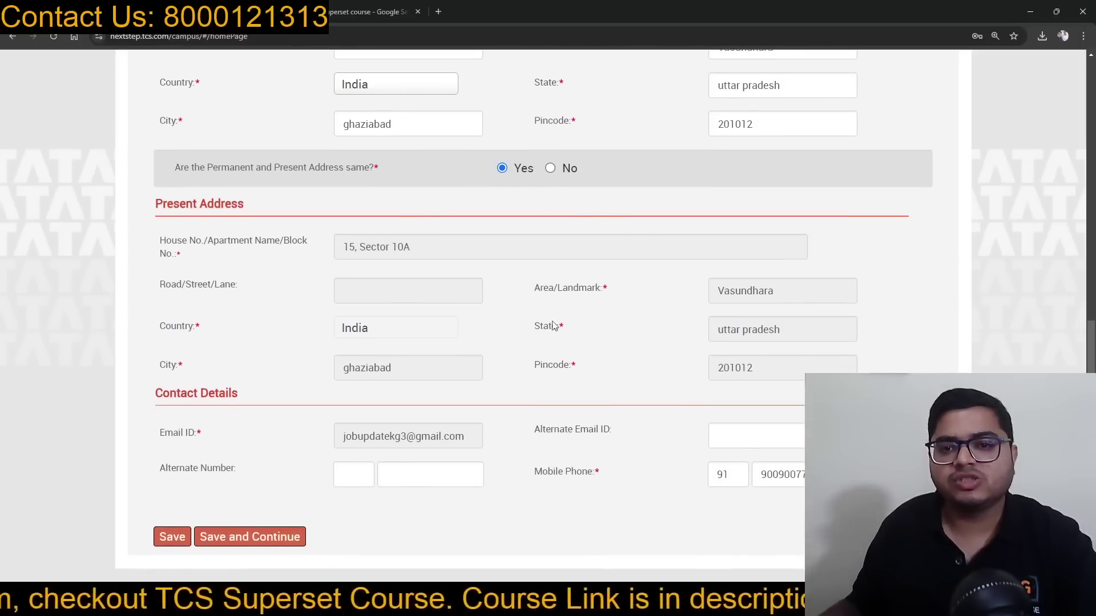
{"action": "scroll", "coordinate": [588, 319], "scroll_direction": "down", "scroll_amount": 1}
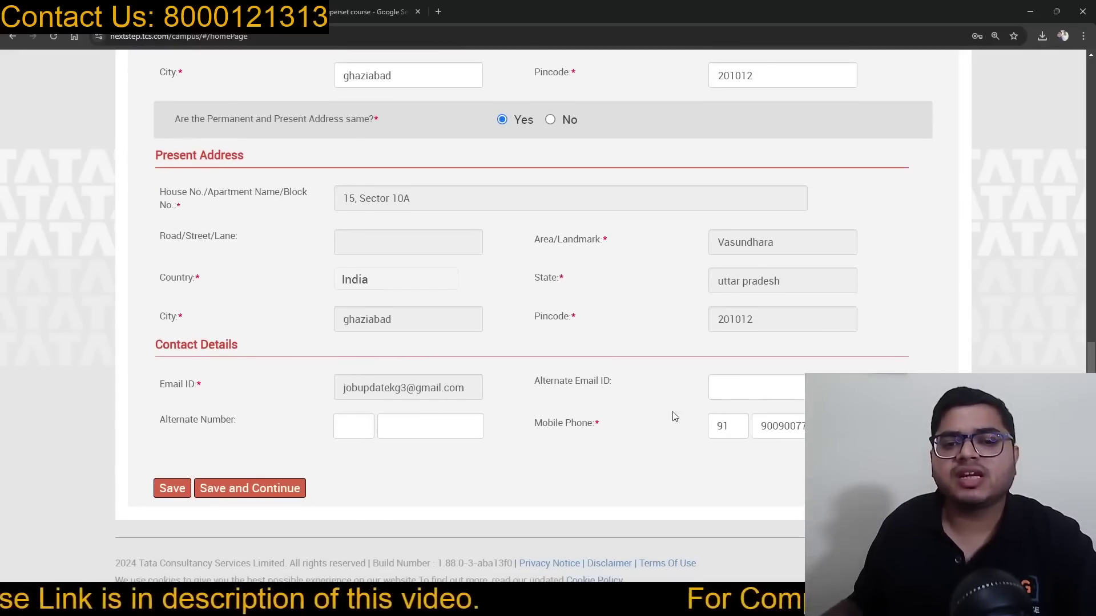
{"action": "left_click", "coordinate": [262, 488]}
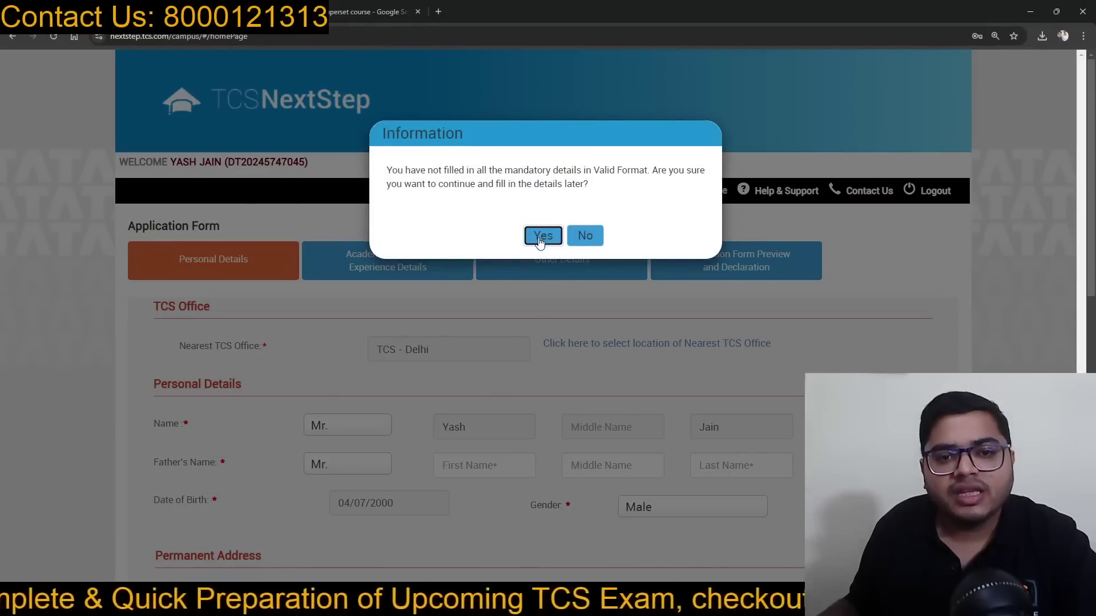
{"action": "left_click", "coordinate": [542, 235]}
{"action": "scroll", "coordinate": [496, 297], "scroll_direction": "down", "scroll_amount": 4}
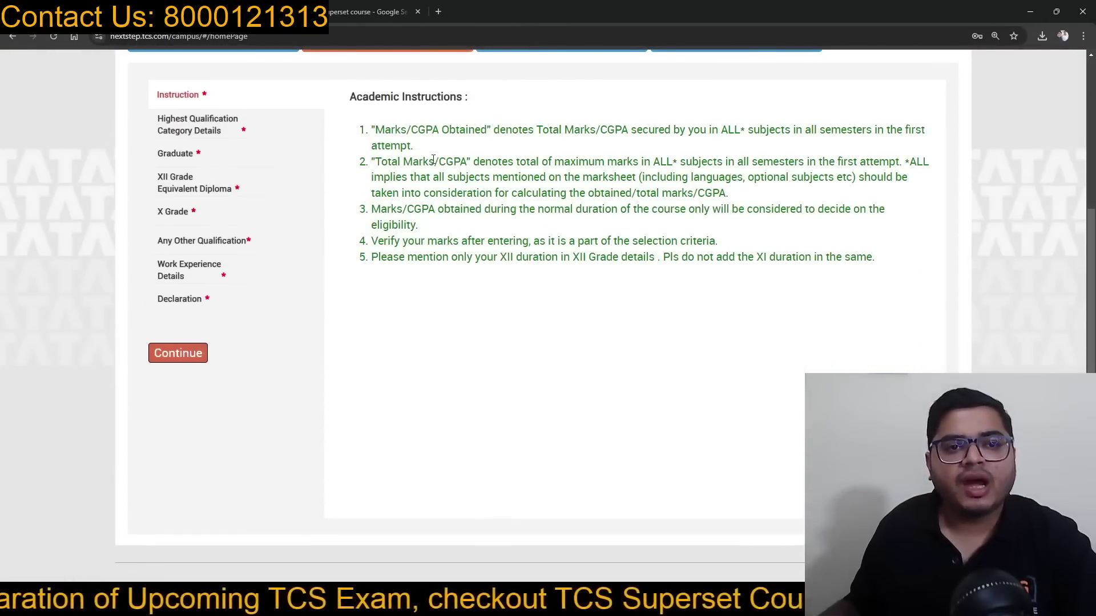
Choose Madhav Institute Of Technology Science, Gwalior as the institute name.
{"action": "left_click", "coordinate": [199, 358]}
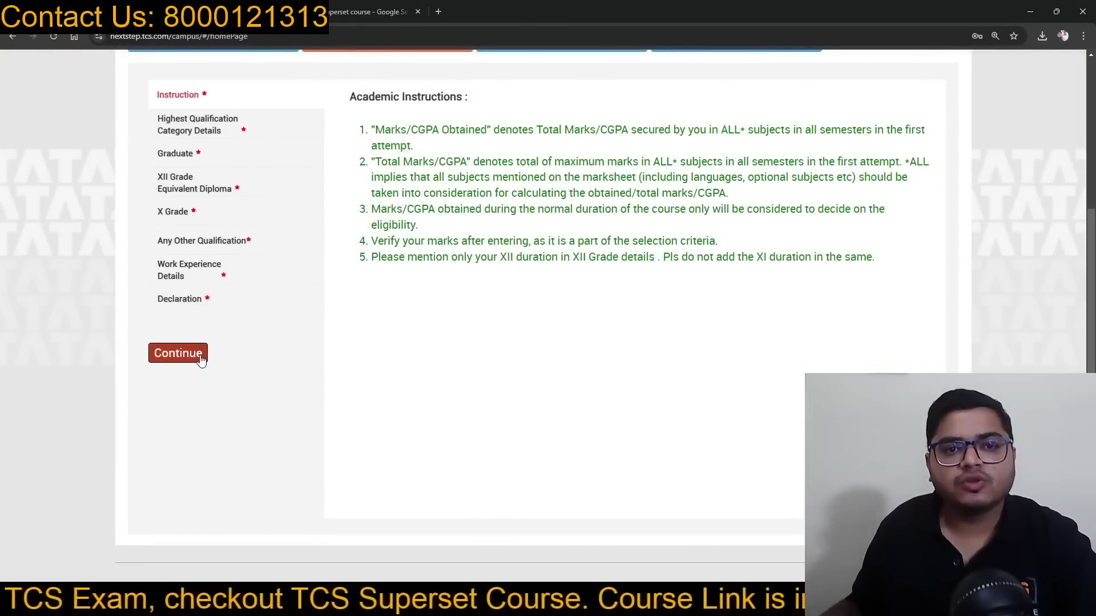
{"action": "scroll", "coordinate": [557, 208], "scroll_direction": "up", "scroll_amount": 2}
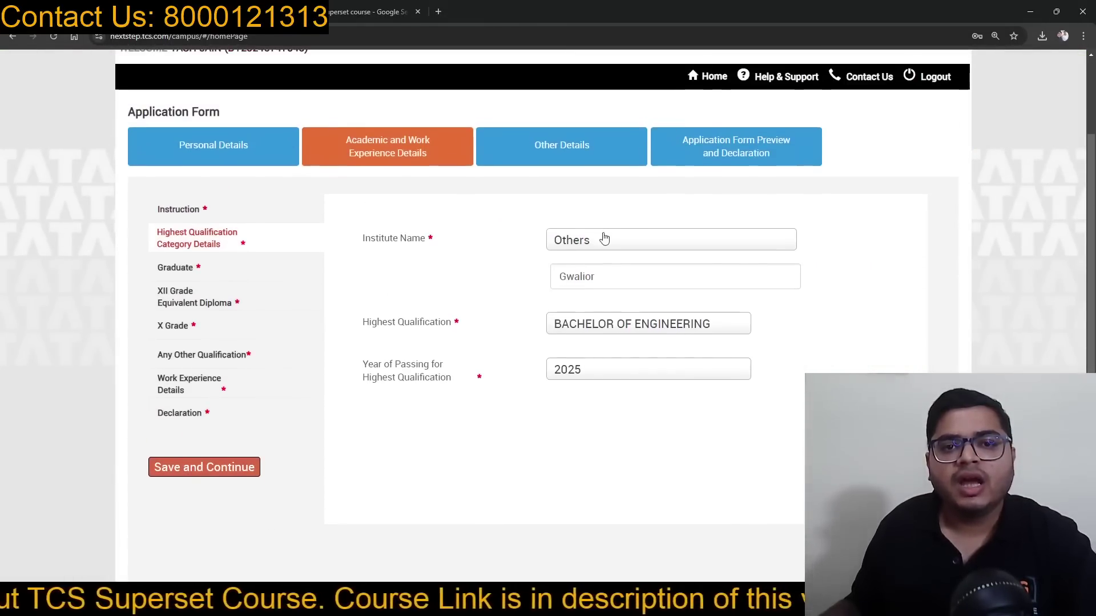
{"action": "left_click", "coordinate": [605, 245]}
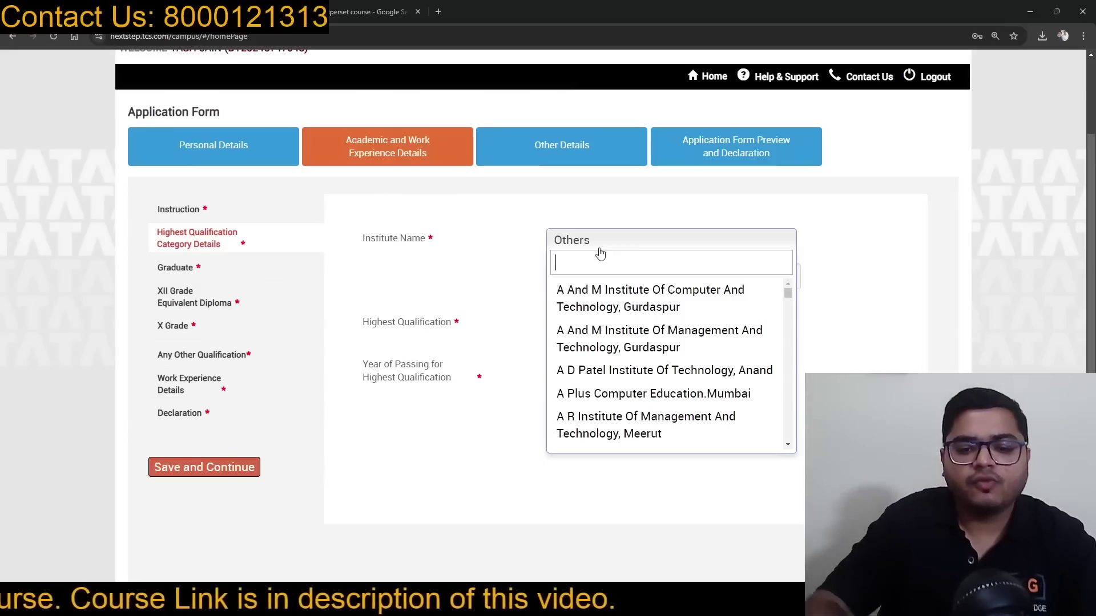
{"action": "type", "text": "madhav"}
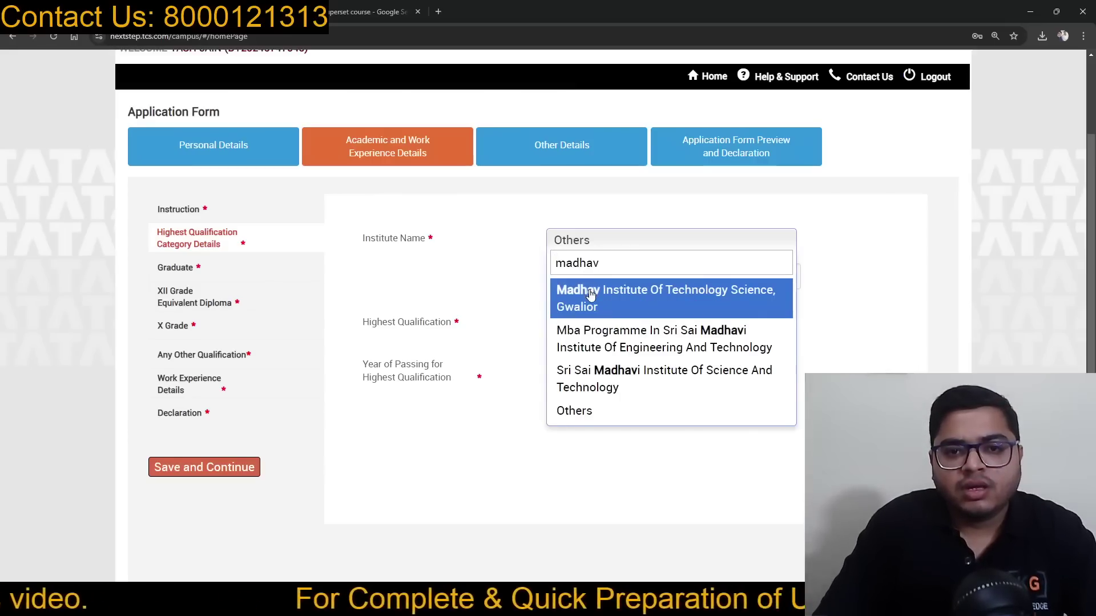
{"action": "left_click", "coordinate": [588, 298]}
Select BACHELOR OF ENGINEERING as the highest qualification and save.
{"action": "left_click", "coordinate": [610, 285]}
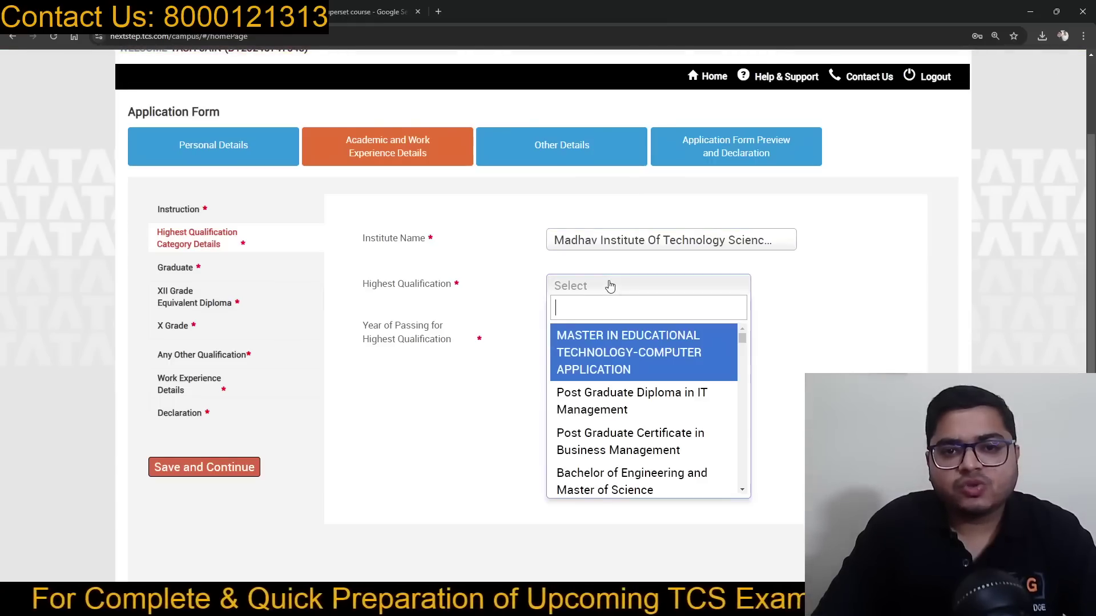
{"action": "scroll", "coordinate": [602, 411], "scroll_direction": "down", "scroll_amount": 3}
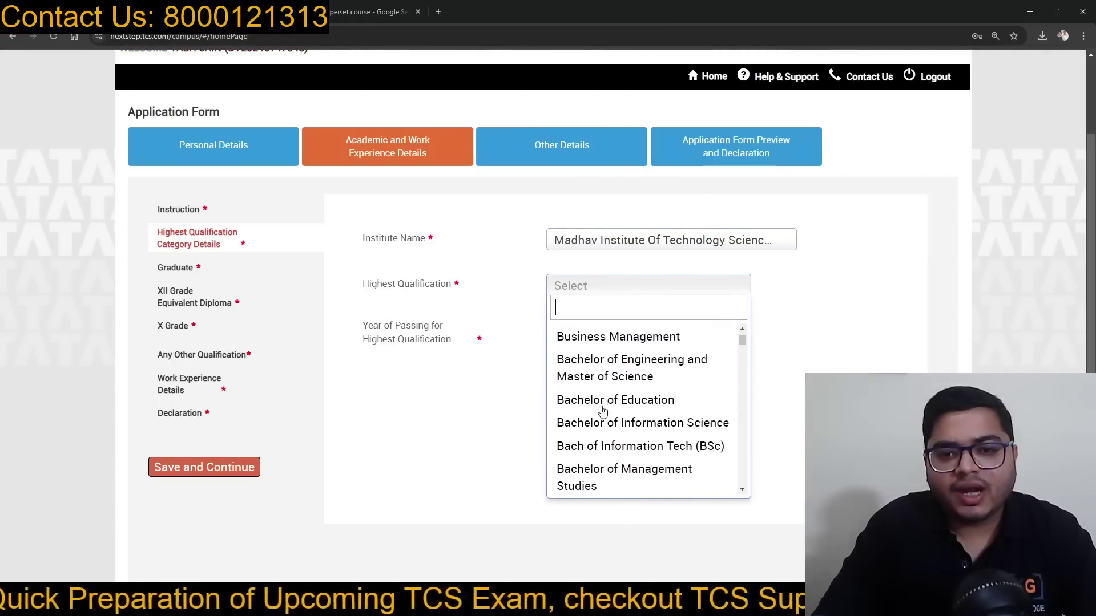
{"action": "scroll", "coordinate": [602, 411], "scroll_direction": "up", "scroll_amount": 1}
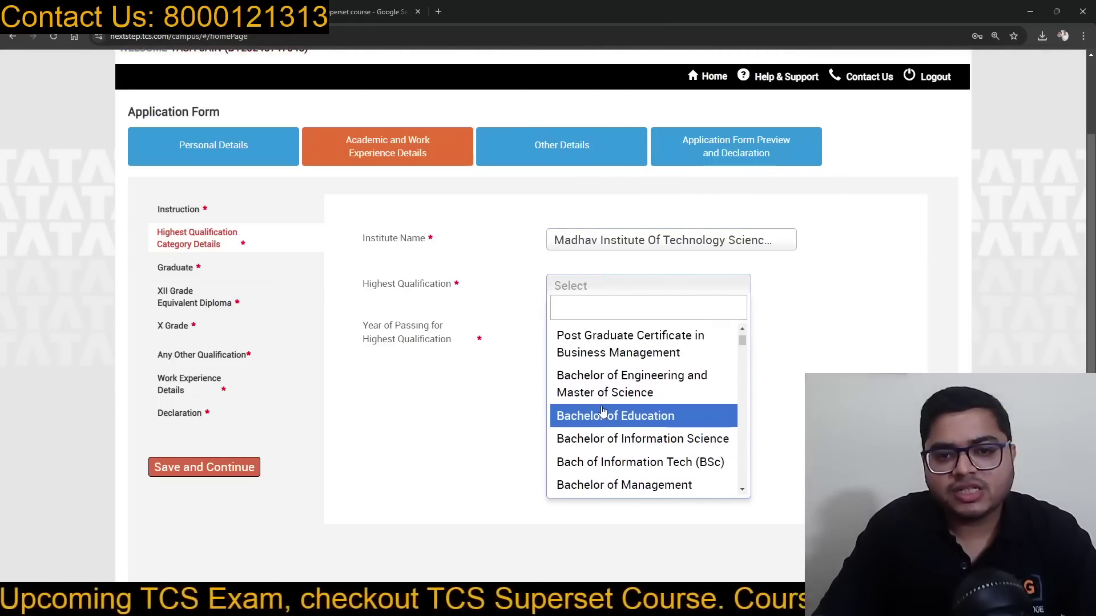
{"action": "scroll", "coordinate": [602, 411], "scroll_direction": "down", "scroll_amount": 3}
{"action": "scroll", "coordinate": [602, 409], "scroll_direction": "down", "scroll_amount": 5}
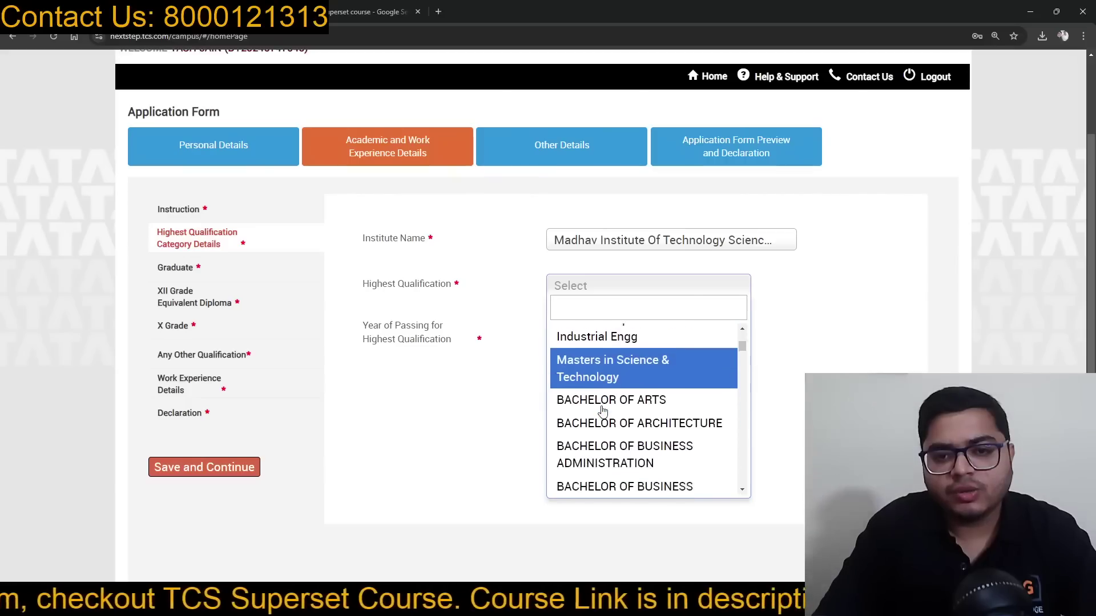
{"action": "scroll", "coordinate": [602, 411], "scroll_direction": "down", "scroll_amount": 1}
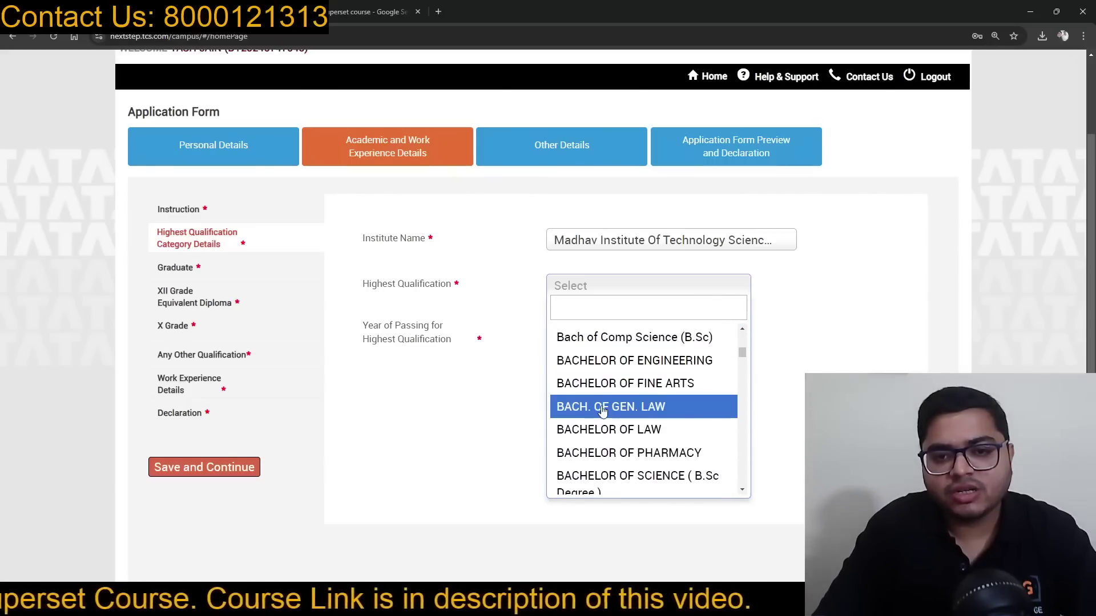
{"action": "left_click", "coordinate": [614, 358]}
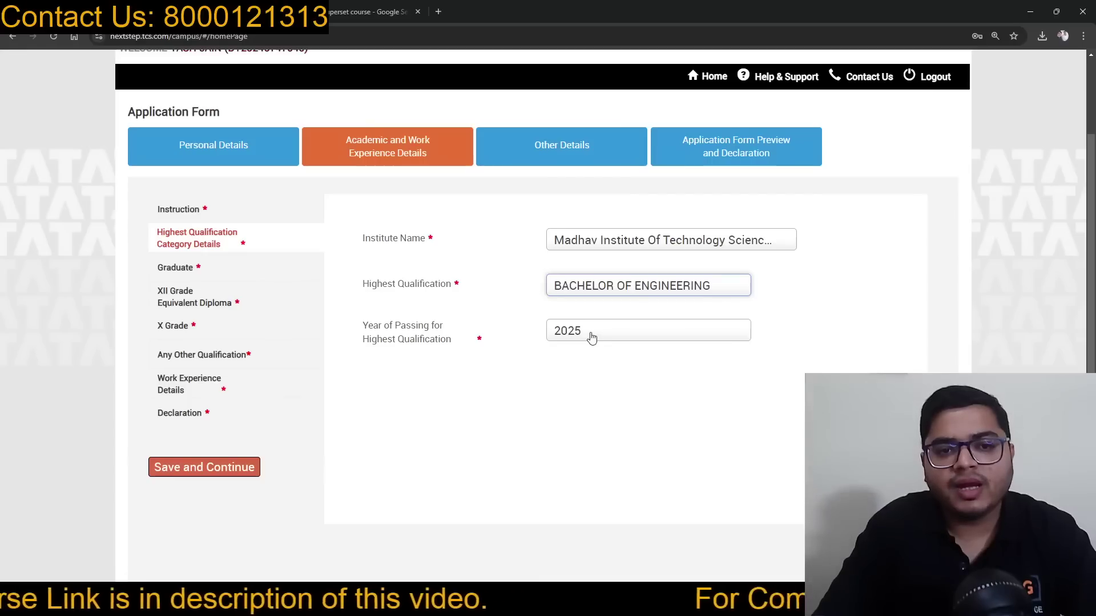
{"action": "left_click", "coordinate": [234, 472]}
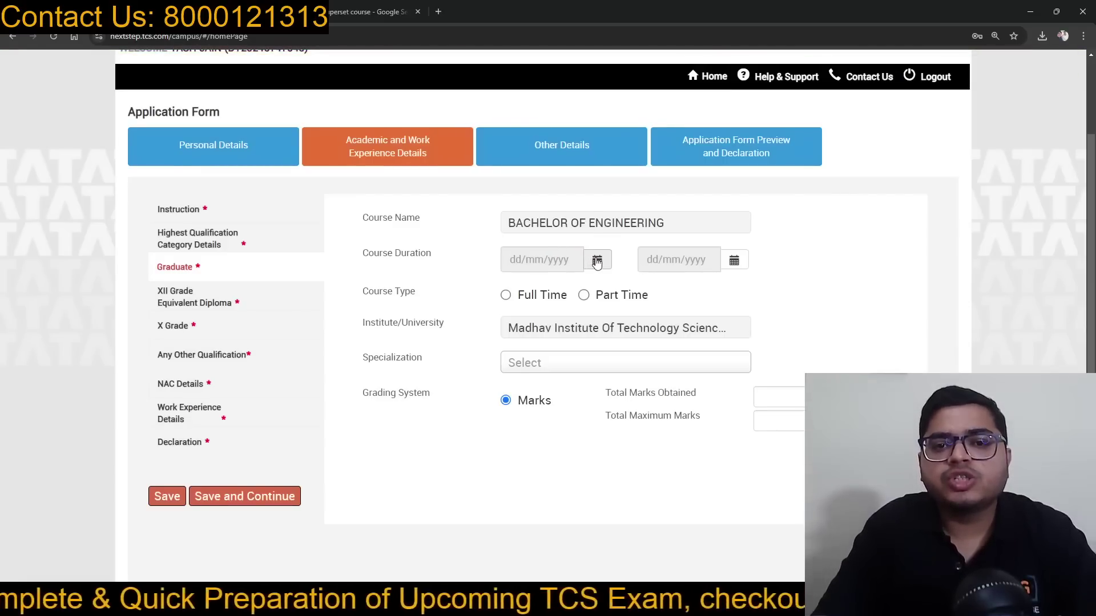
Set the graduate course duration from 06/08/2021 to 01/05/2025.
{"action": "left_click", "coordinate": [596, 260]}
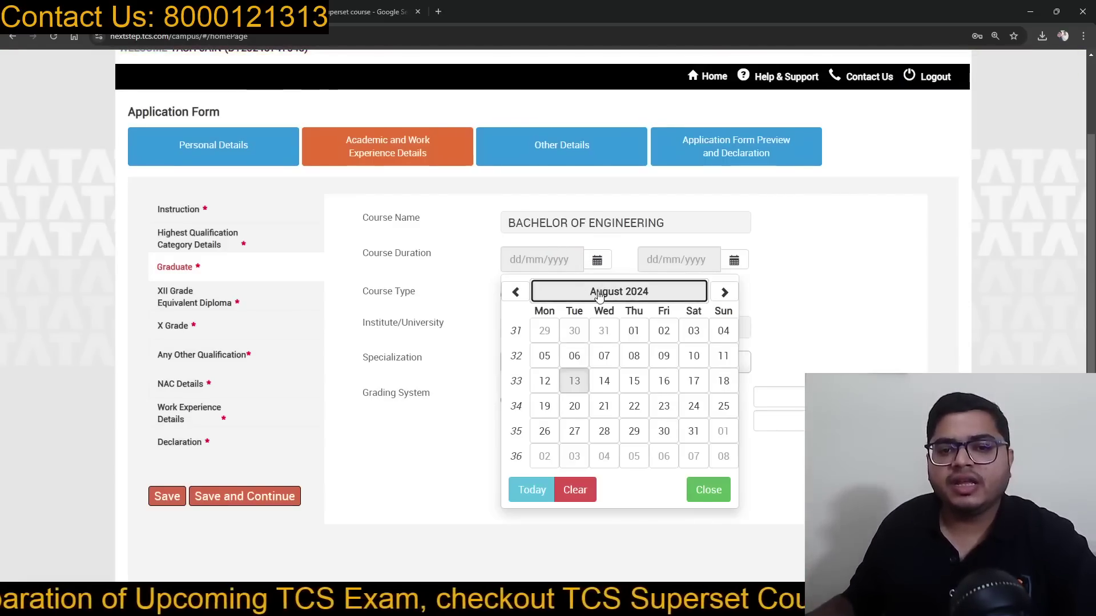
{"action": "left_click", "coordinate": [619, 292]}
{"action": "left_click", "coordinate": [514, 292]}
{"action": "left_click", "coordinate": [515, 292]}
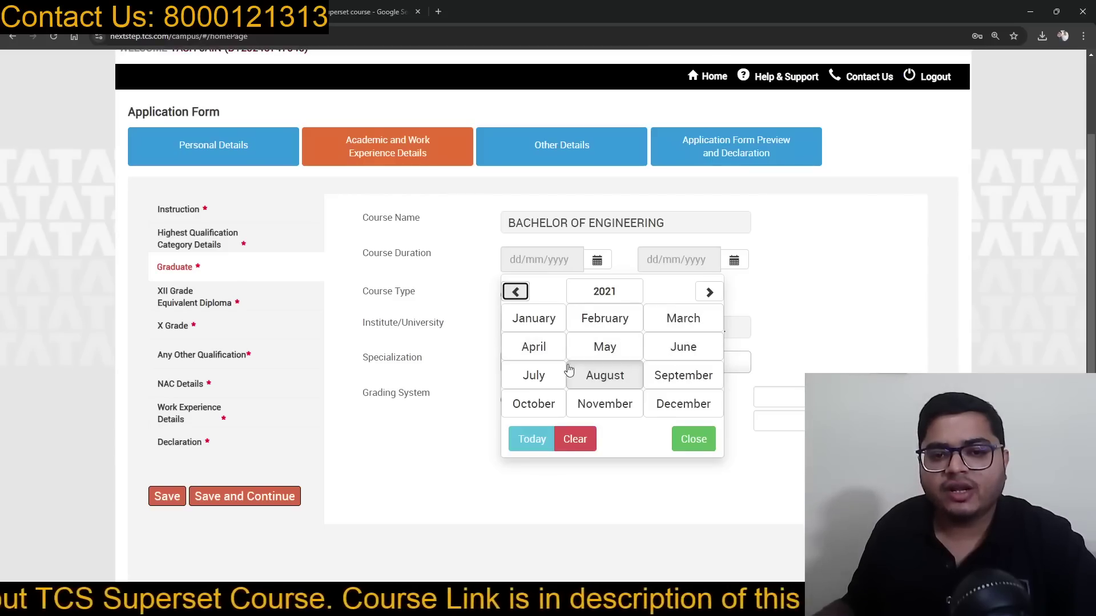
{"action": "left_click", "coordinate": [612, 380]}
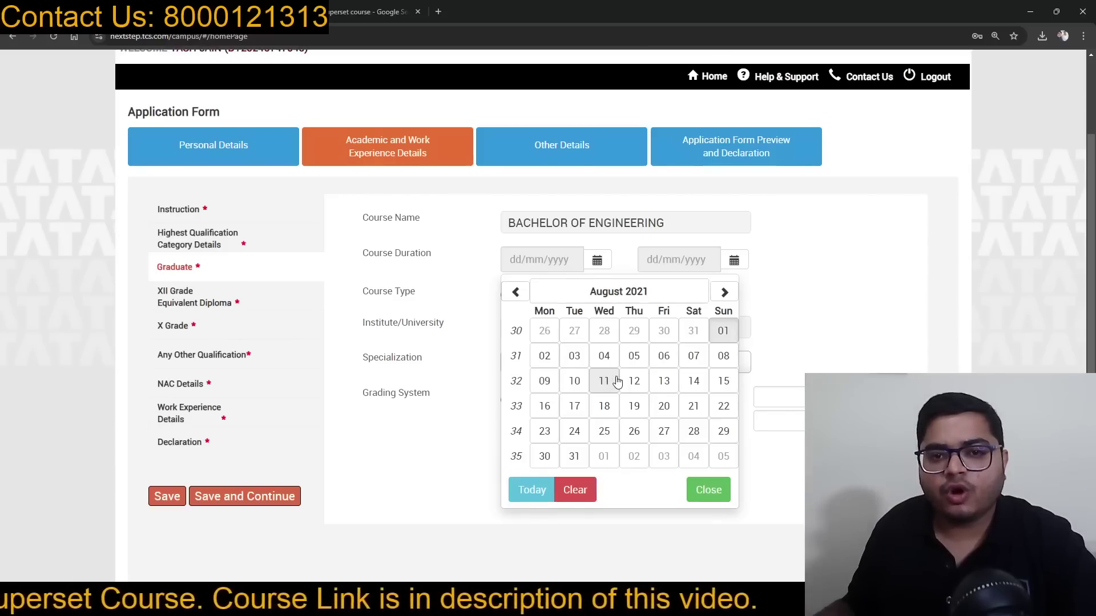
{"action": "left_click", "coordinate": [664, 356]}
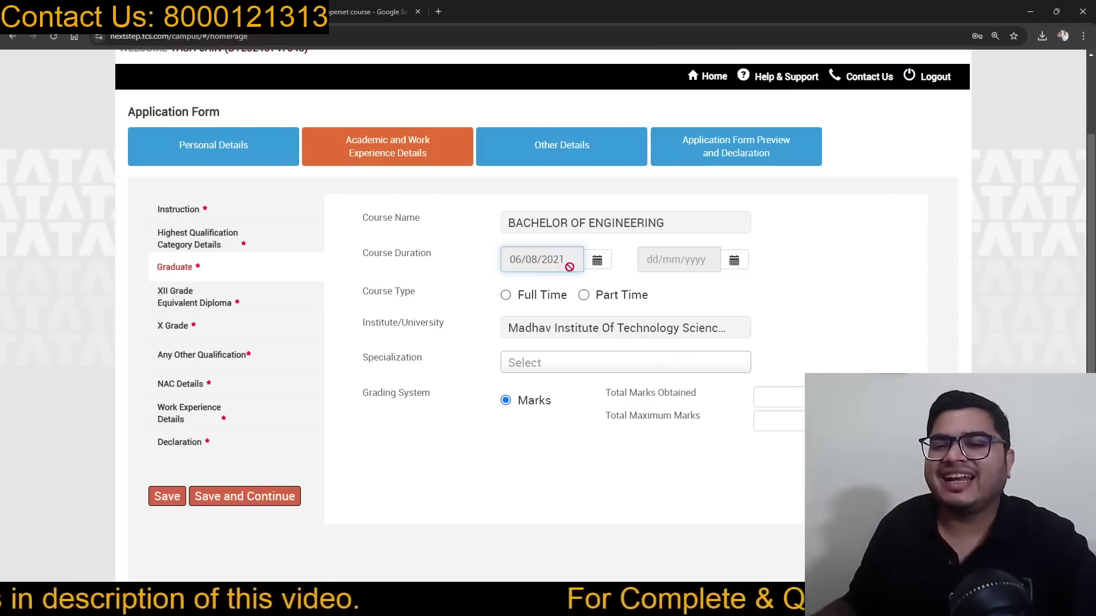
{"action": "left_click", "coordinate": [741, 267]}
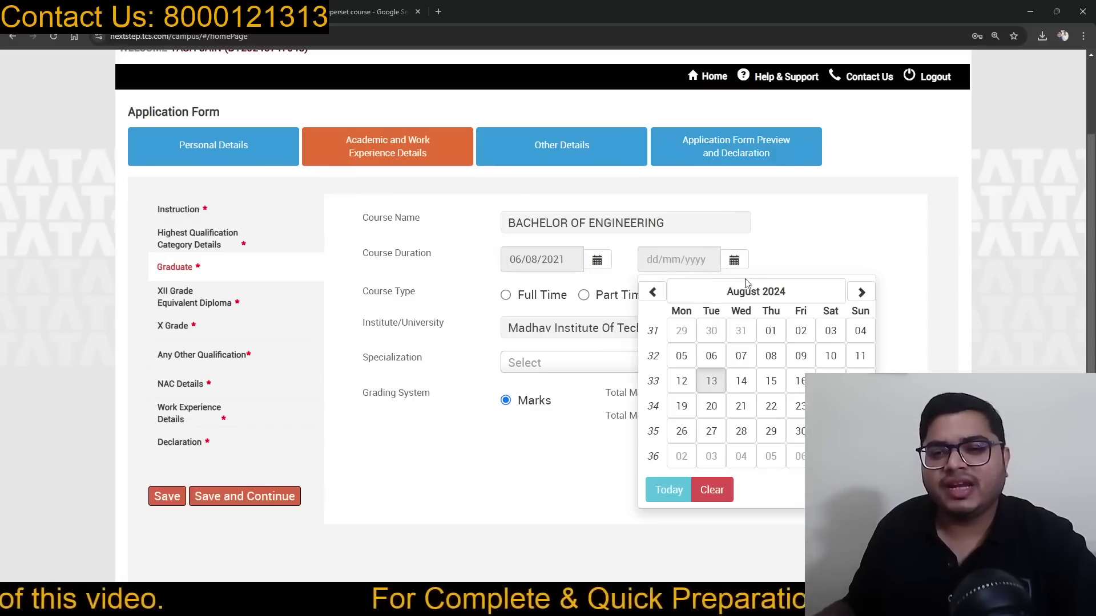
{"action": "left_click", "coordinate": [808, 293]}
{"action": "left_click", "coordinate": [846, 292]}
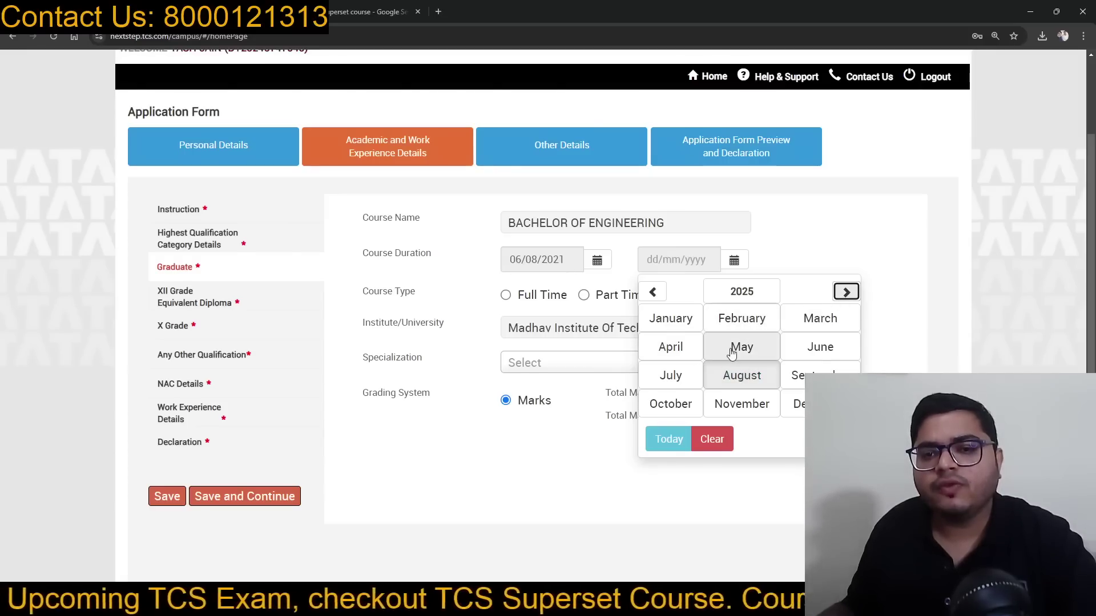
{"action": "left_click", "coordinate": [741, 346]}
{"action": "left_click", "coordinate": [768, 333]}
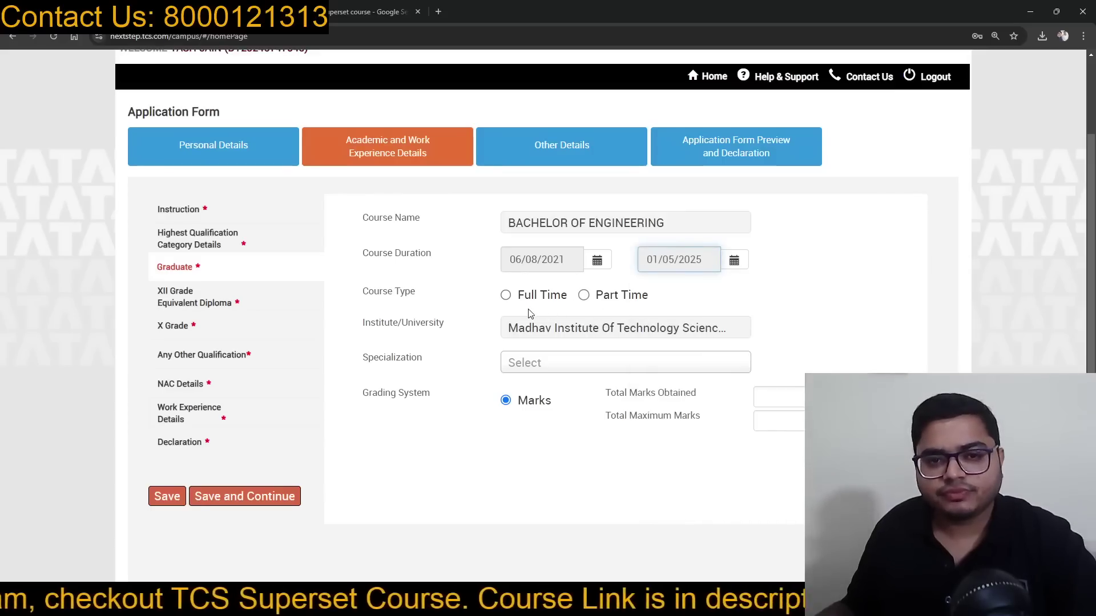
Mark the course Full Time with specialization COMPUTER SCIENCE AND ENGINEERING.
{"action": "left_click", "coordinate": [505, 295]}
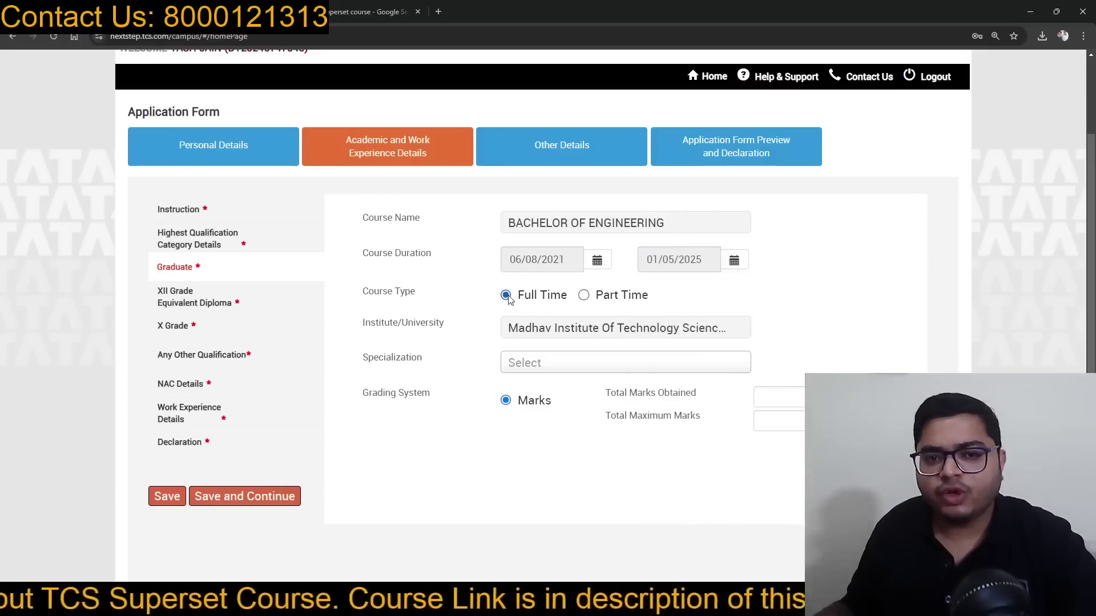
{"action": "left_click", "coordinate": [590, 363]}
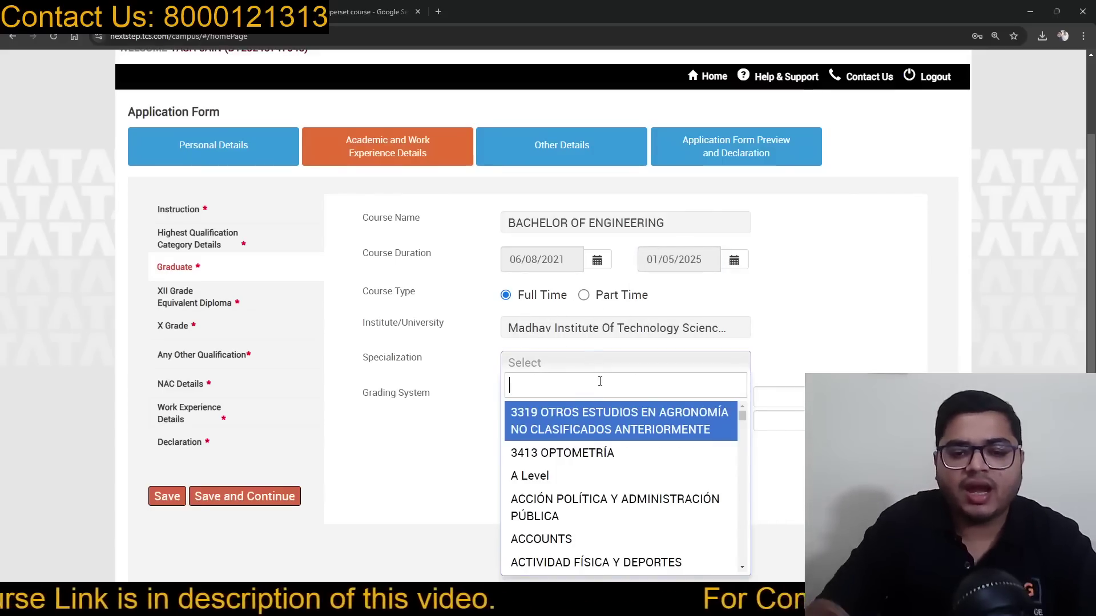
{"action": "type", "text": "computer"}
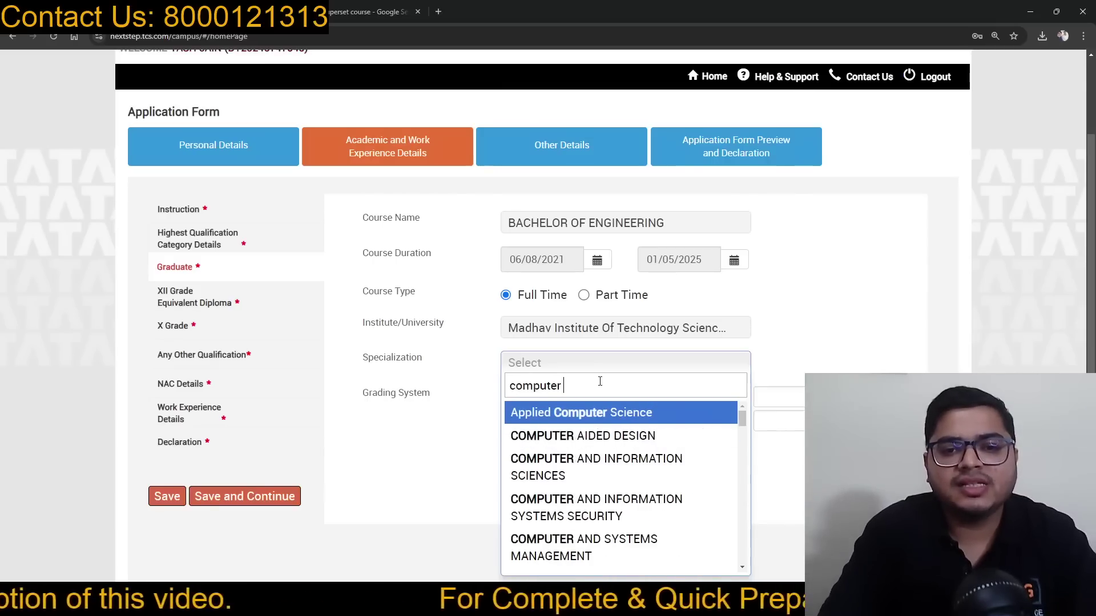
{"action": "type", "text": " science and"}
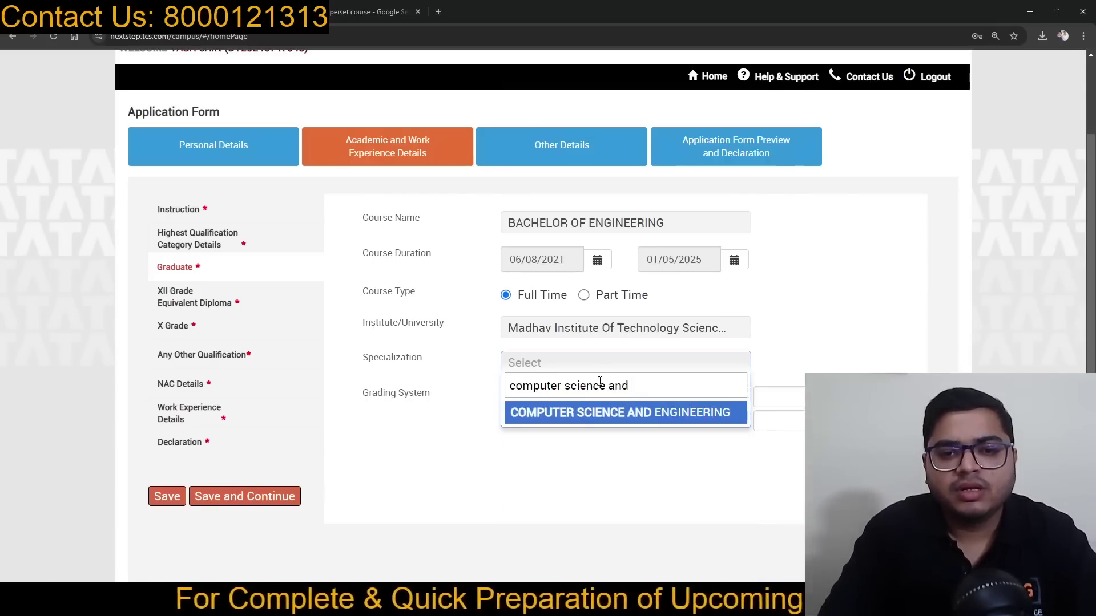
{"action": "left_click", "coordinate": [611, 418]}
{"action": "scroll", "coordinate": [716, 307], "scroll_direction": "down", "scroll_amount": 1}
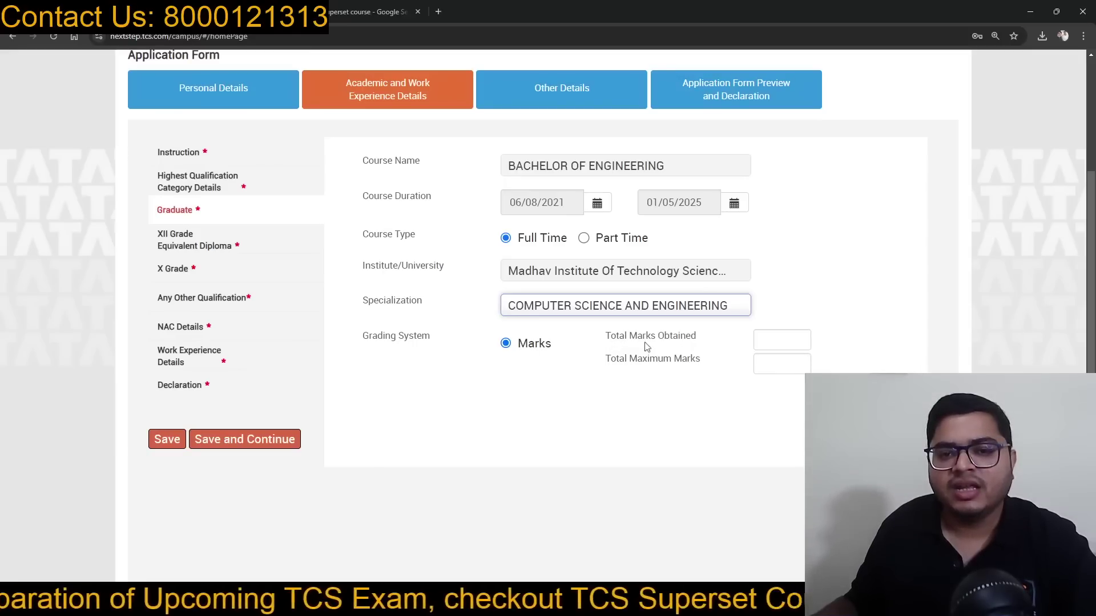
Enter 500 maximum and 430 obtained marks for 86.00%, then save the graduate details.
{"action": "left_click", "coordinate": [796, 338]}
{"action": "left_click", "coordinate": [508, 345]}
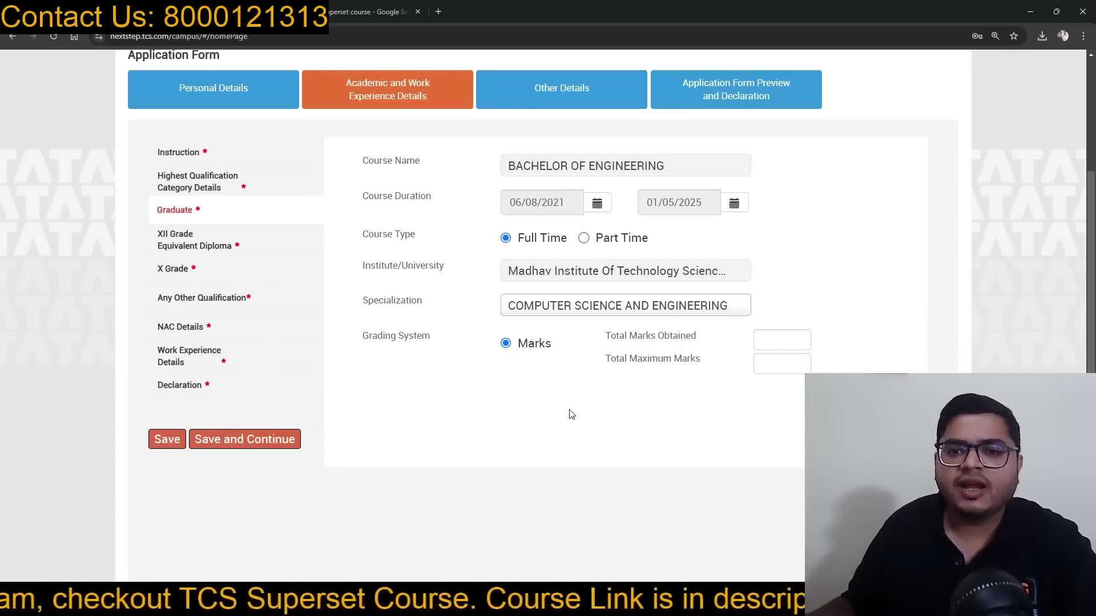
{"action": "left_click", "coordinate": [772, 363]}
{"action": "type", "text": "50"}
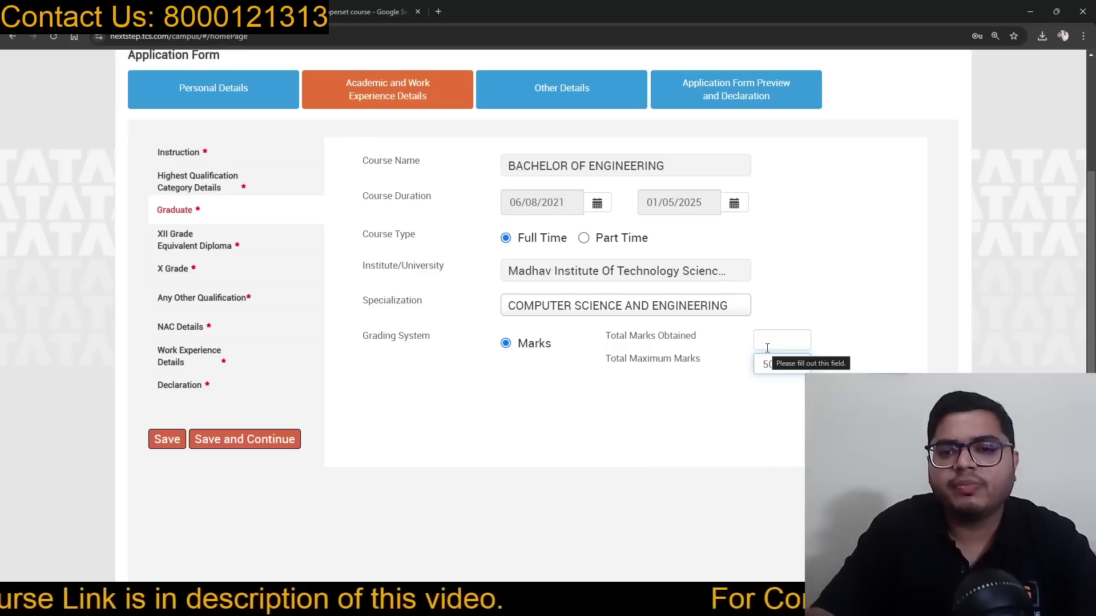
{"action": "left_click", "coordinate": [767, 343]}
{"action": "type", "text": "4"}
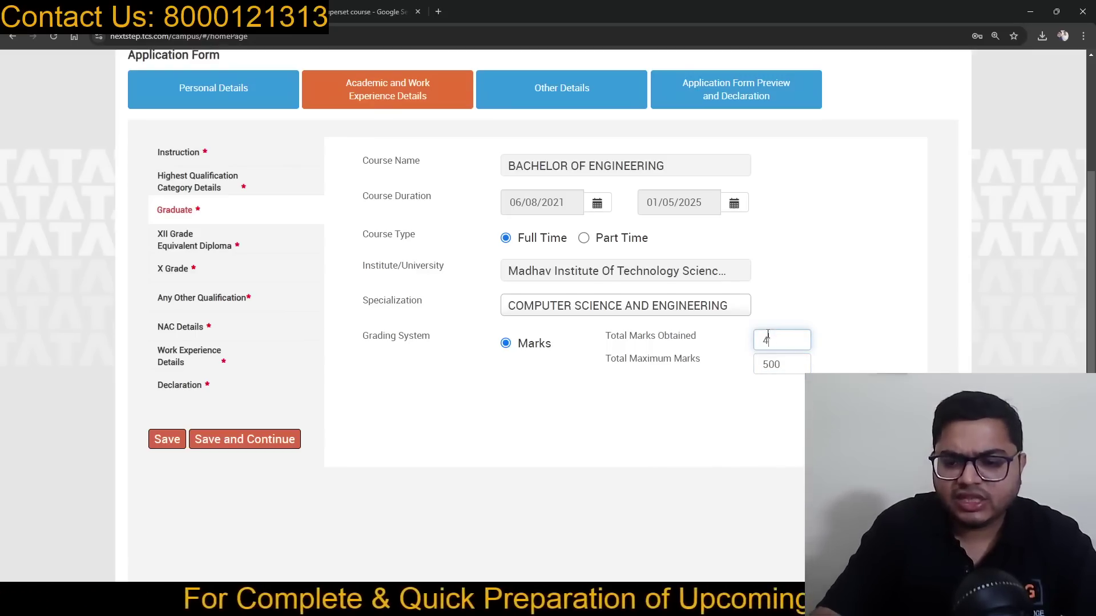
{"action": "type", "text": "630"}
{"action": "left_click", "coordinate": [837, 294]}
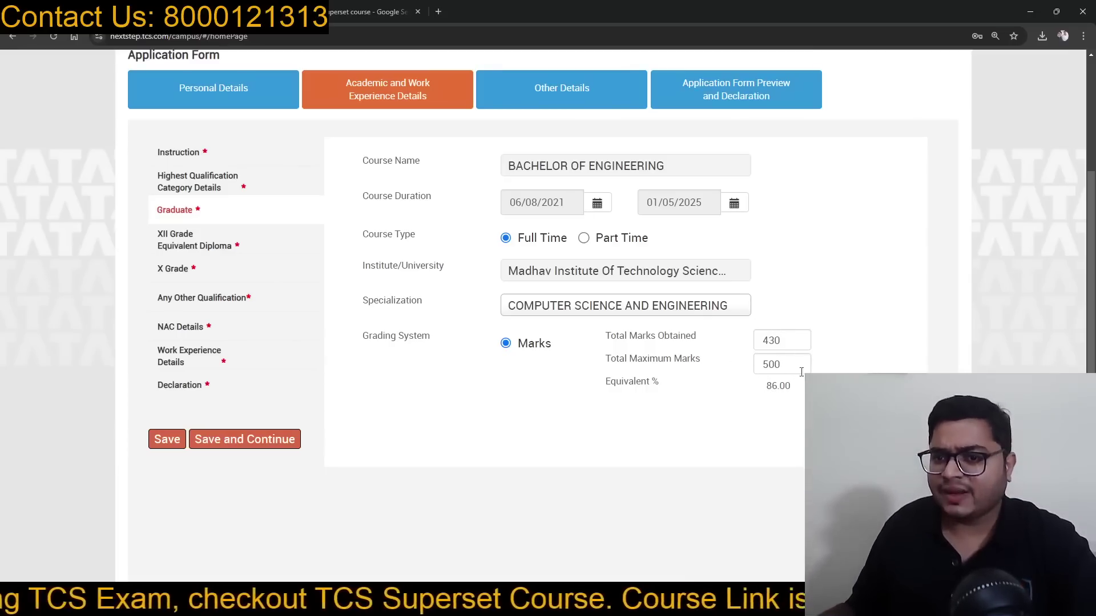
{"action": "left_click", "coordinate": [264, 440]}
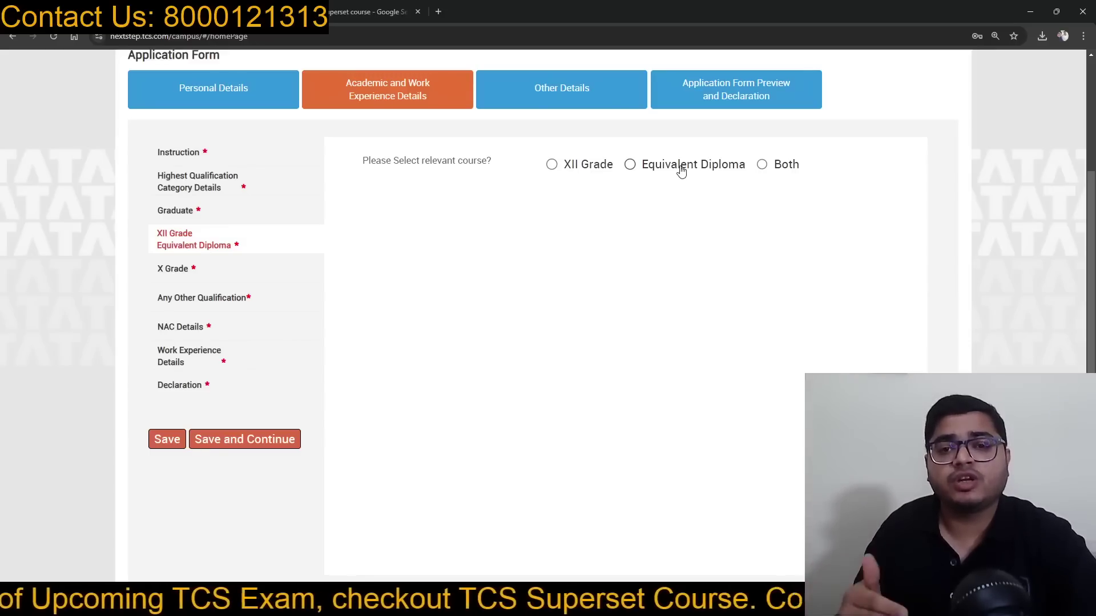
Select XII Grade, with Mathematics as specialization and T T Jain as the institute.
{"action": "left_click", "coordinate": [551, 165]}
{"action": "left_click", "coordinate": [534, 224]}
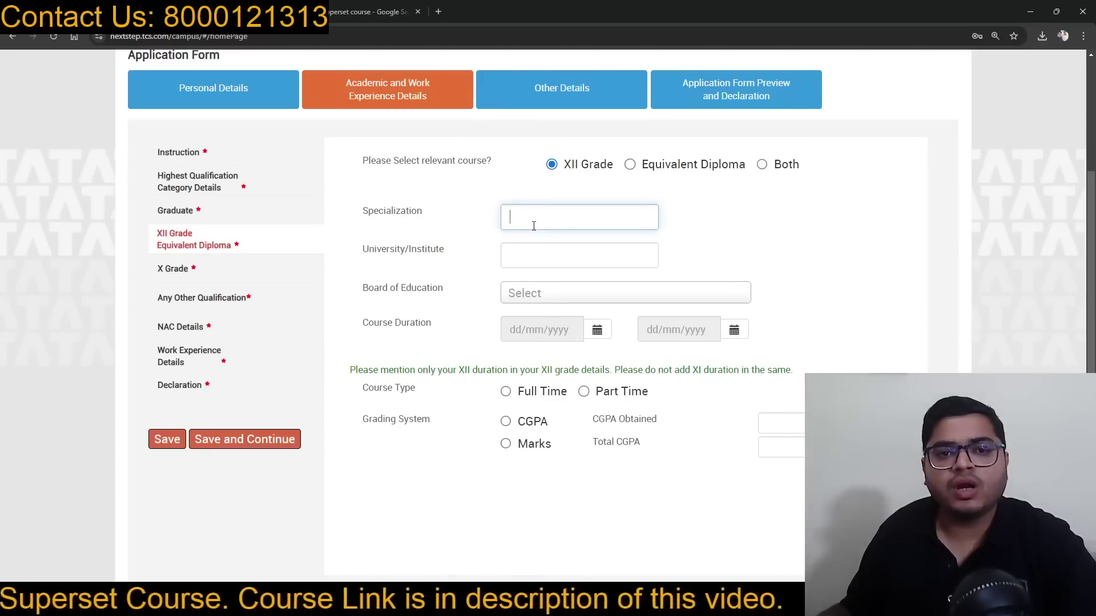
{"action": "type", "text": "P"}
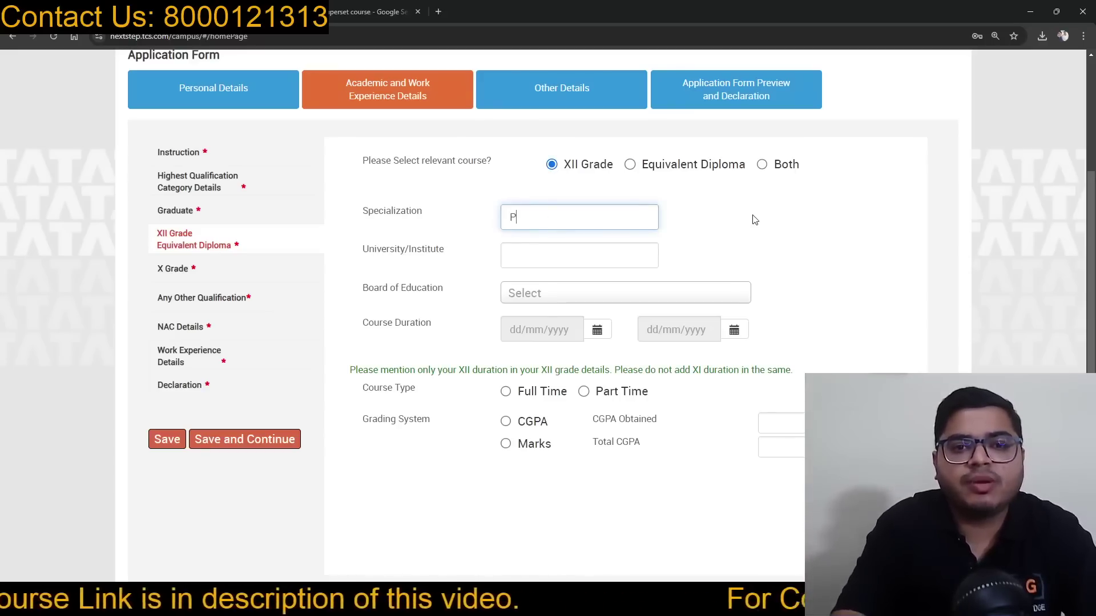
{"action": "type", "text": "hed"}
{"action": "key", "text": "BackSpace"}
{"action": "key", "text": "BackSpace"}
{"action": "type", "text": "ysic"}
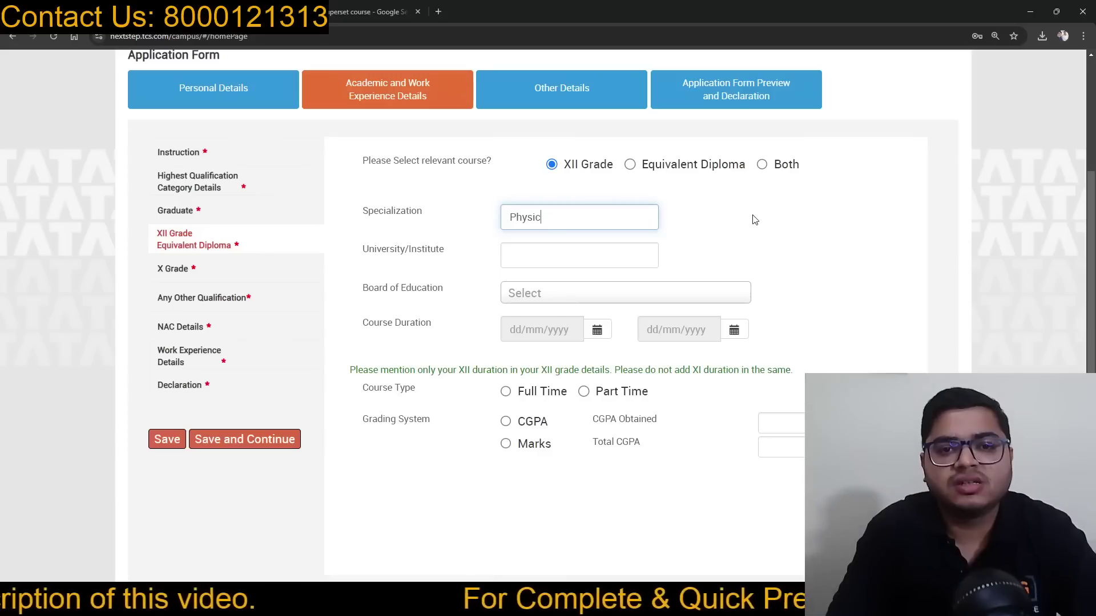
{"action": "key", "text": "BackSpace"}
{"action": "key", "text": "BackSpace"}
{"action": "key", "text": "BackSpace"}
{"action": "key", "text": "BackSpace"}
{"action": "type", "text": "Mathematic"}
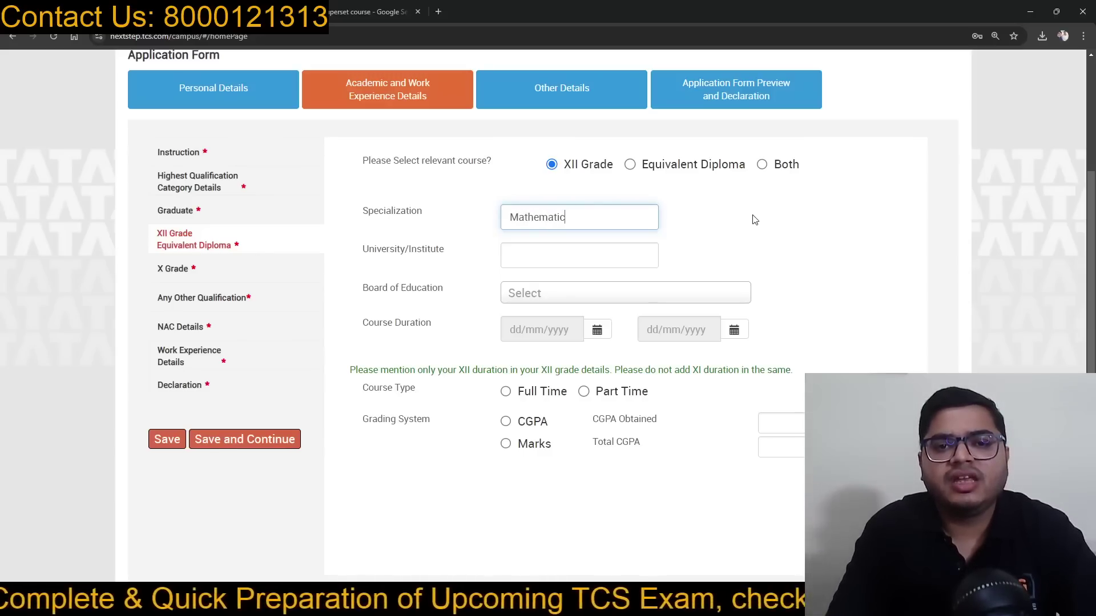
{"action": "key", "text": "BackSpace"}
{"action": "key", "text": "BackSpace"}
{"action": "key", "text": "BackSpace"}
{"action": "key", "text": "BackSpace"}
{"action": "key", "text": "BackSpace"}
{"action": "key", "text": "BackSpace"}
{"action": "key", "text": "BackSpace"}
{"action": "key", "text": "BackSpace"}
{"action": "type", "text": "Mathe"}
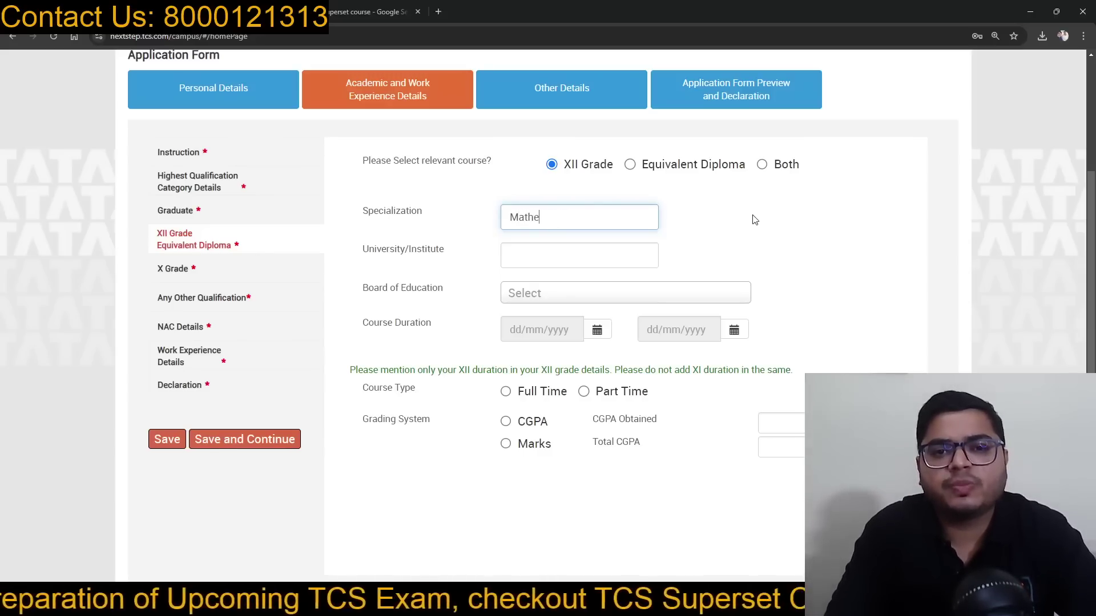
{"action": "type", "text": "matics"}
{"action": "key", "text": "Tab"}
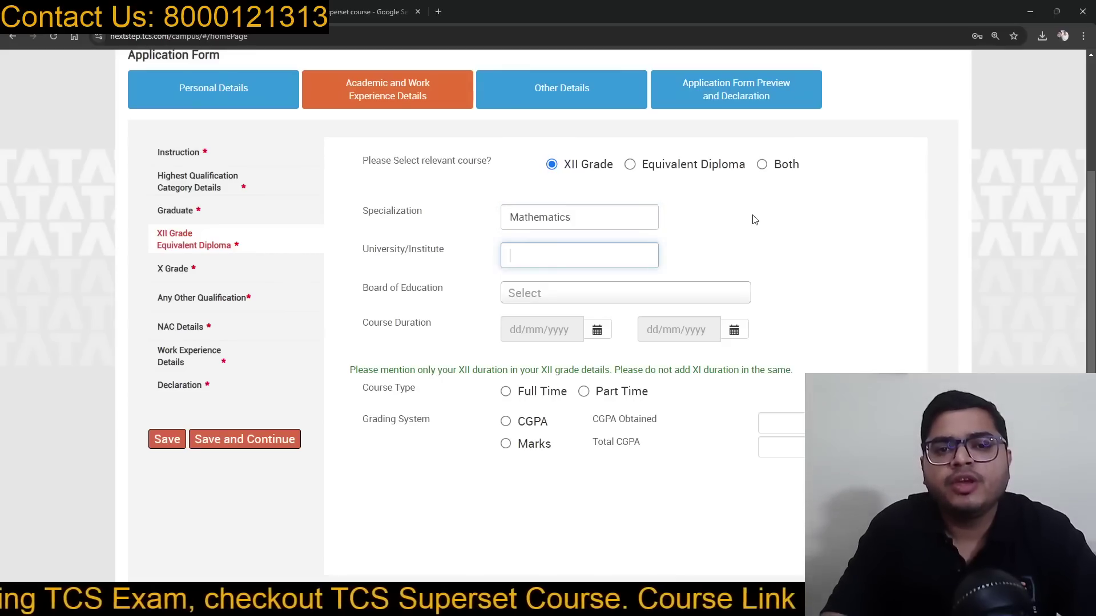
{"action": "type", "text": "T T Jain"}
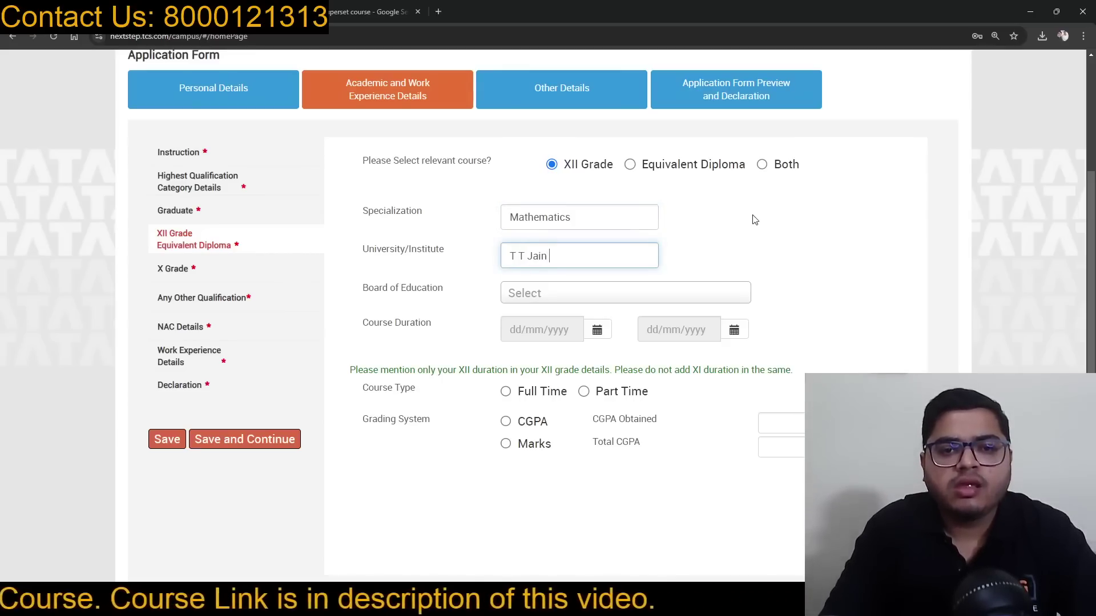
{"action": "key", "text": "Tab"}
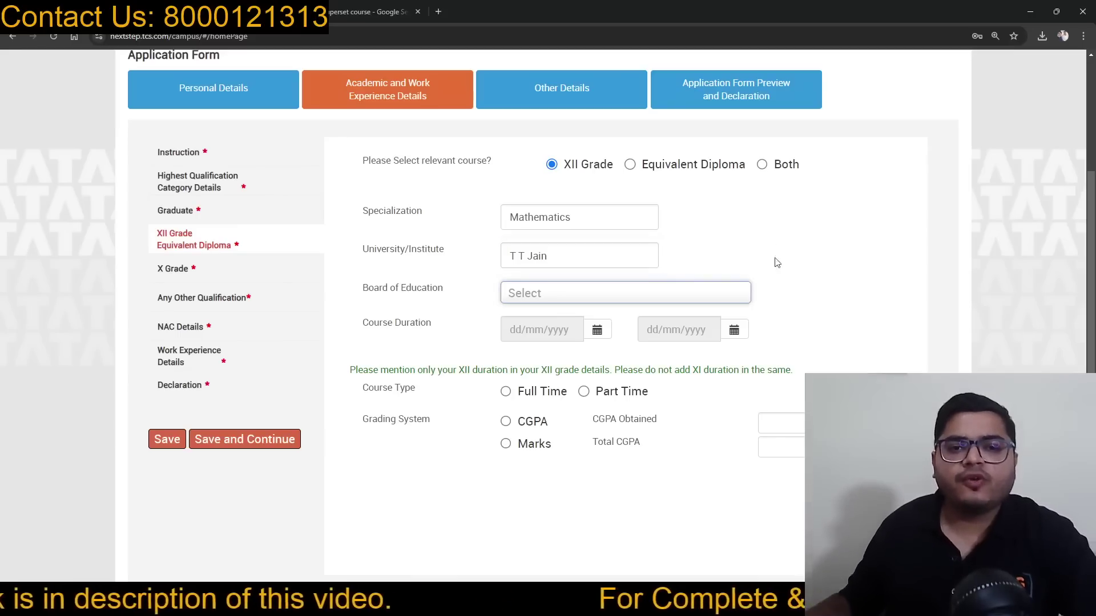
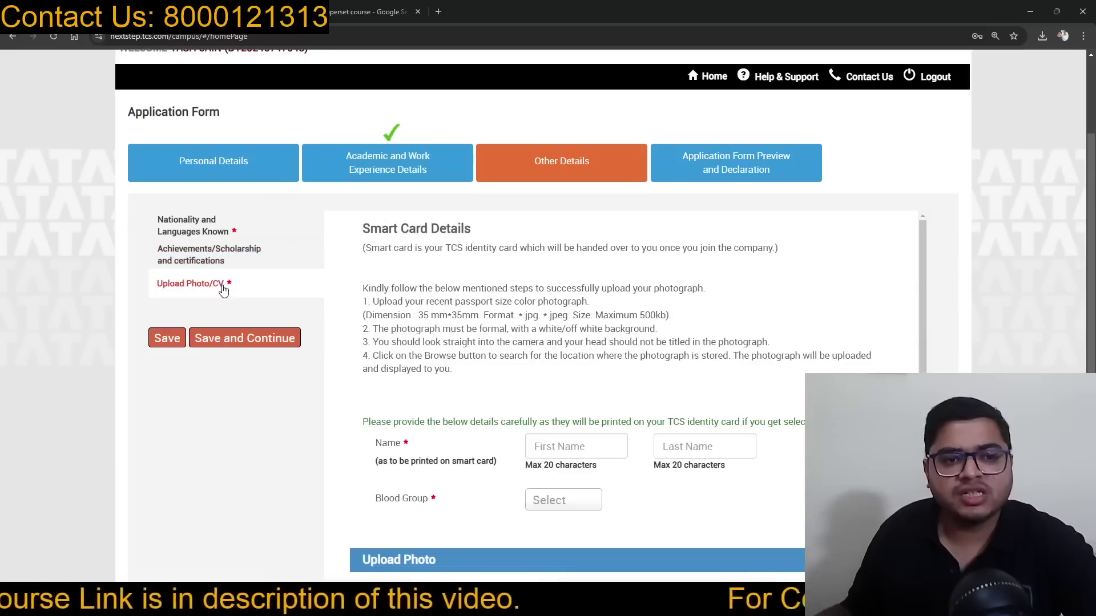
Enter the applicant's first and last name in the smart card Name fields.
{"action": "scroll", "coordinate": [503, 274], "scroll_direction": "down", "scroll_amount": 3}
{"action": "scroll", "coordinate": [534, 293], "scroll_direction": "up", "scroll_amount": 2}
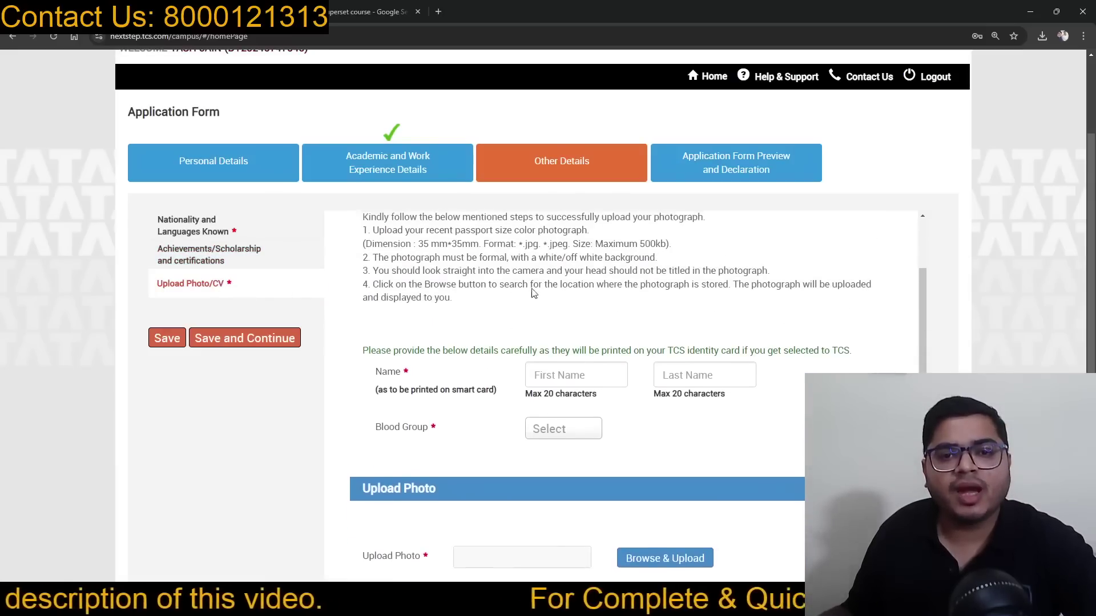
{"action": "left_click", "coordinate": [574, 378]}
{"action": "key", "text": "Tab"}
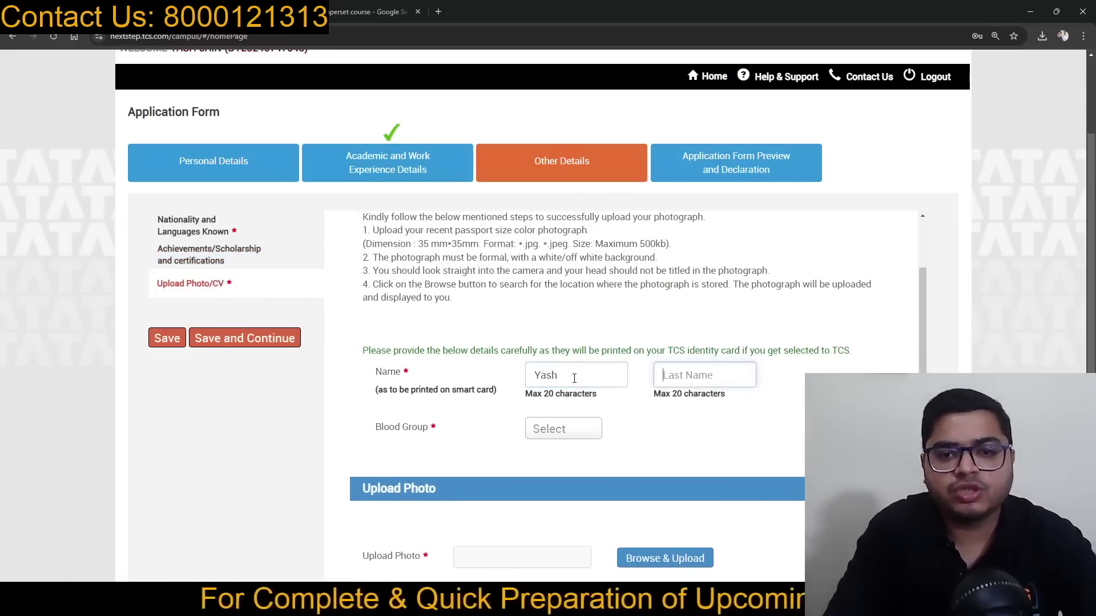
Set the smart card blood group to O+.
{"action": "key", "text": "Tab"}
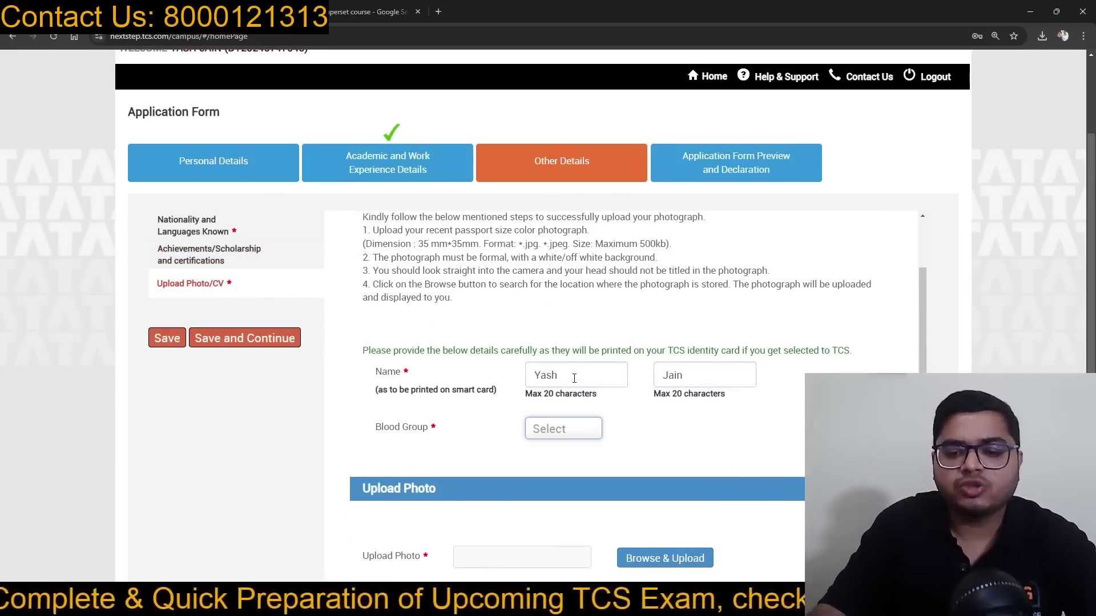
{"action": "type", "text": "o"}
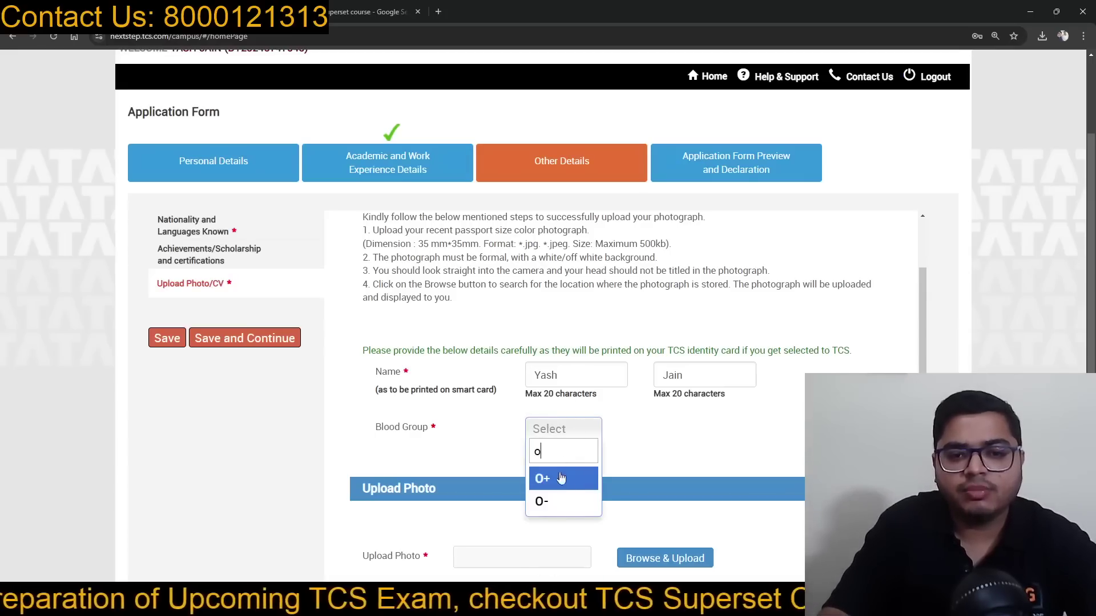
{"action": "left_click", "coordinate": [558, 485]}
{"action": "scroll", "coordinate": [635, 452], "scroll_direction": "down", "scroll_amount": 2}
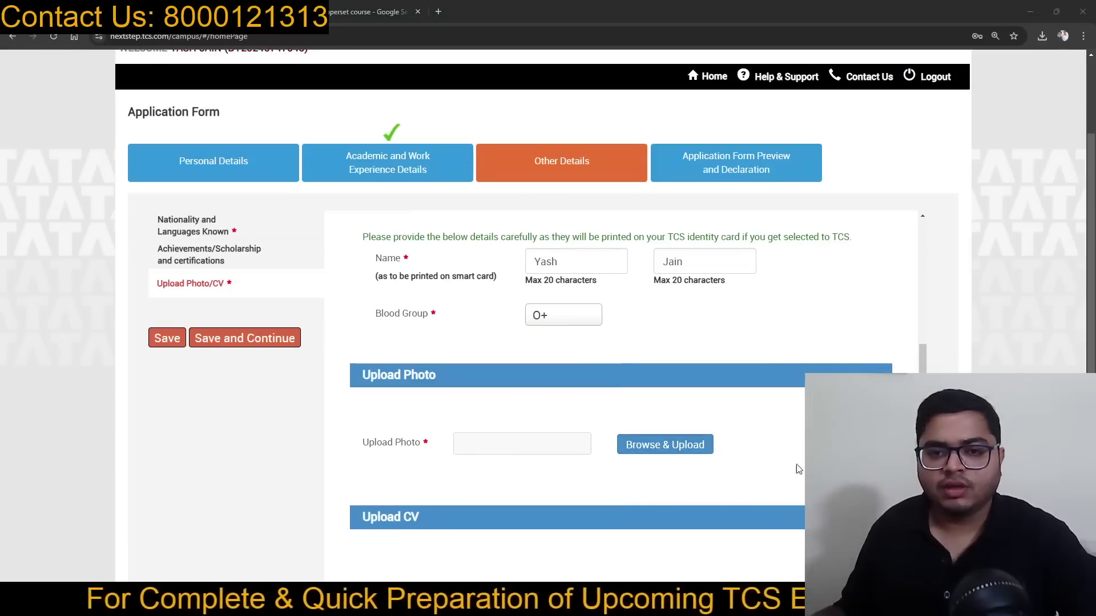
Upload a passport photo, replacing tcs photo.png with the smaller compressed photo file.
{"action": "left_click", "coordinate": [683, 442]}
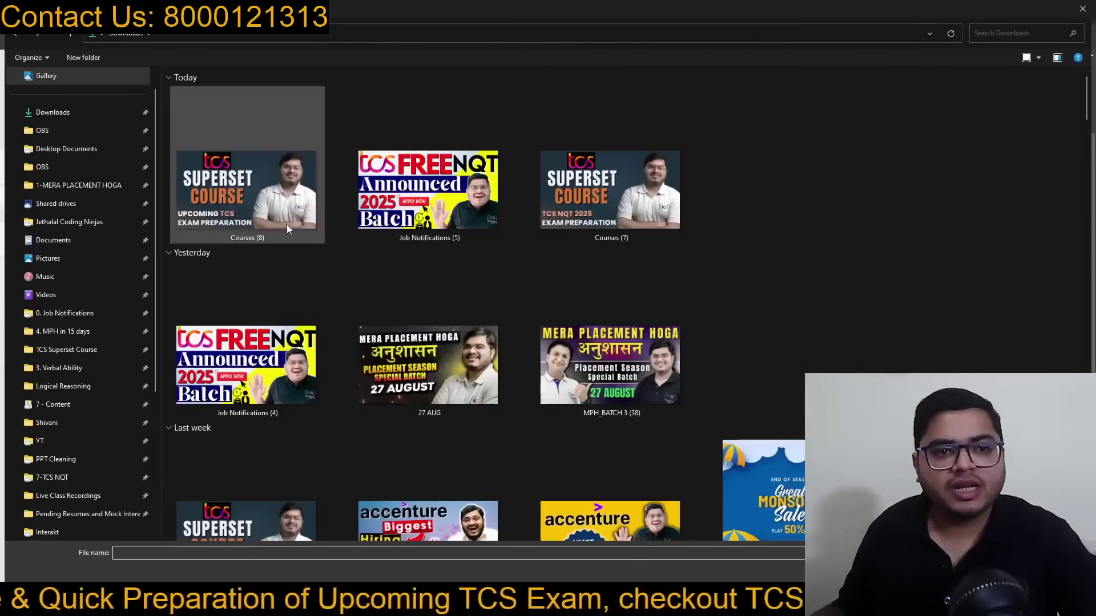
{"action": "type", "text": "tc"}
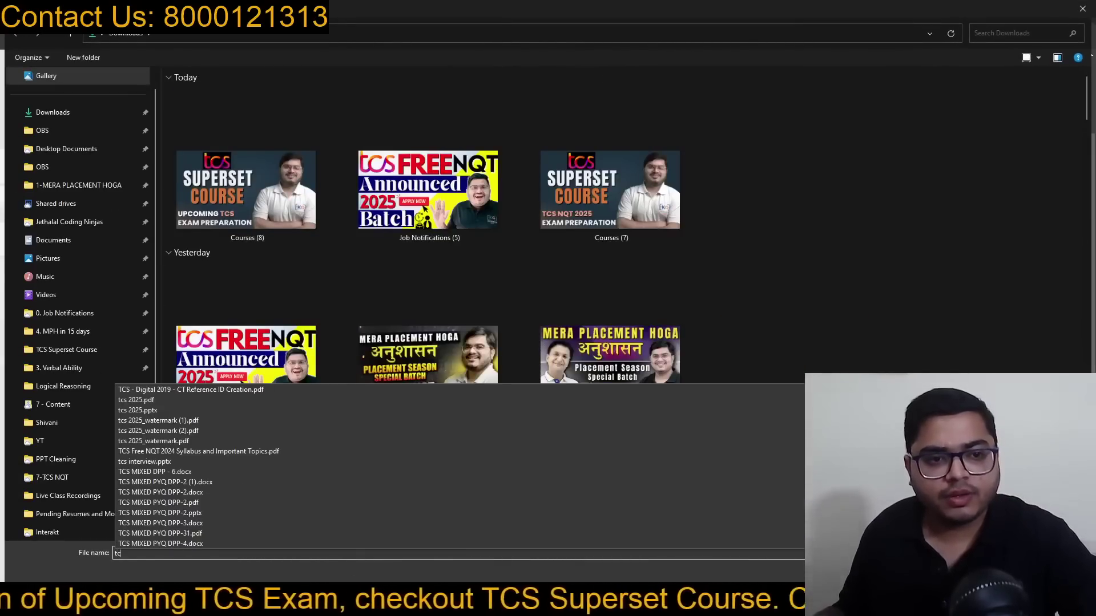
{"action": "type", "text": "s ph"}
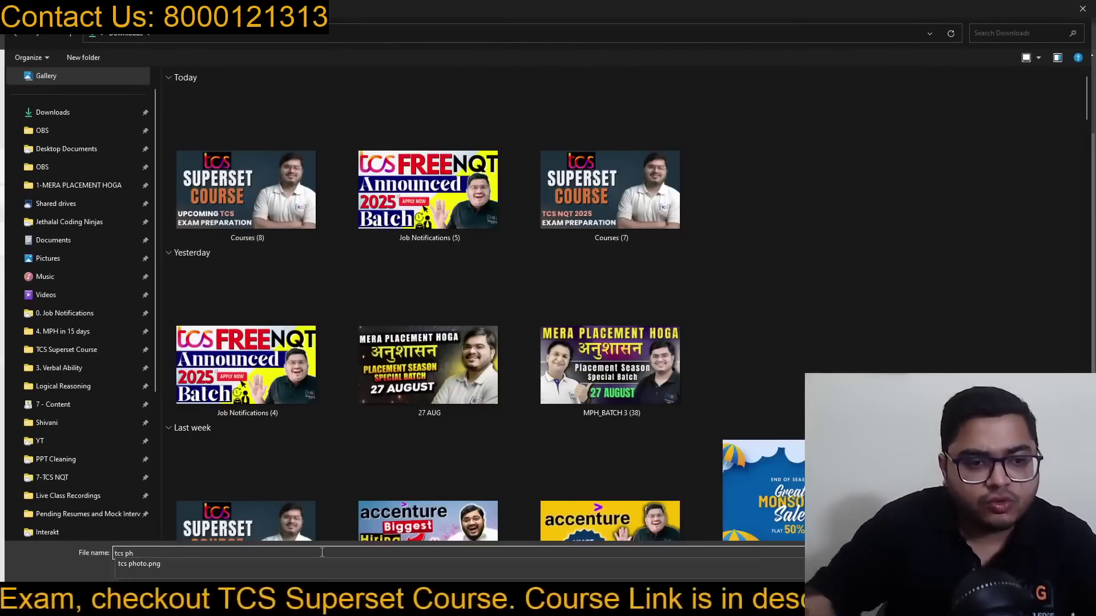
{"action": "left_click", "coordinate": [354, 564]}
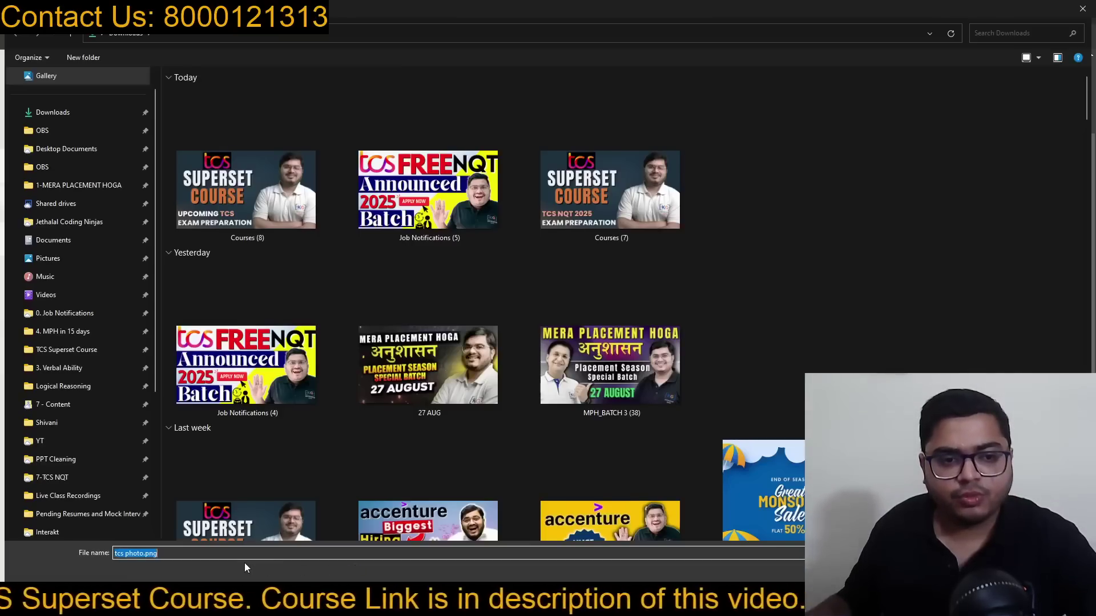
{"action": "key", "text": "Return"}
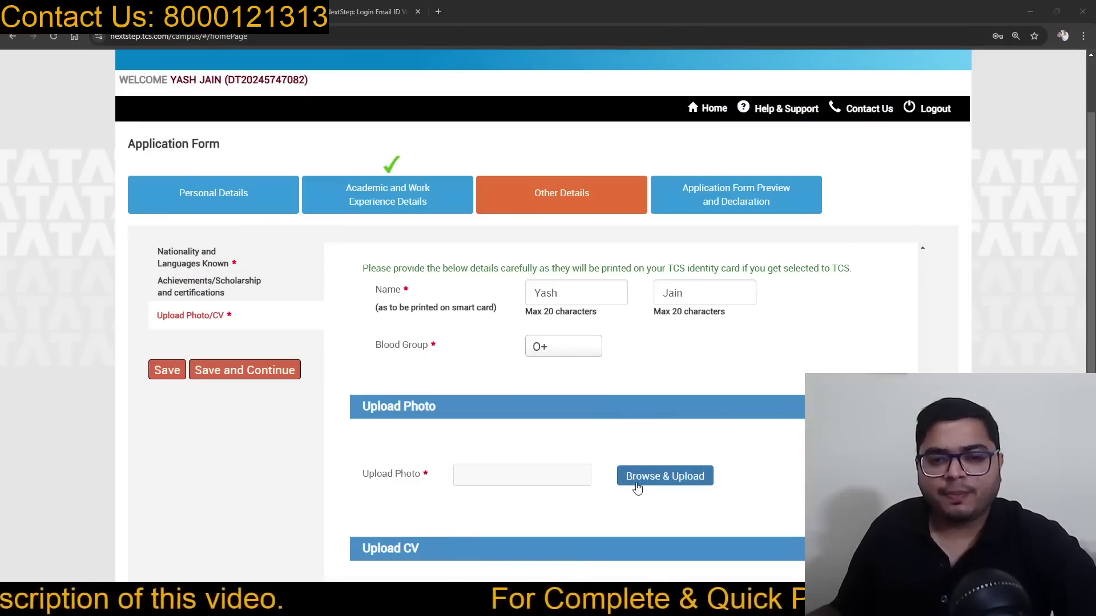
{"action": "left_click", "coordinate": [690, 480]}
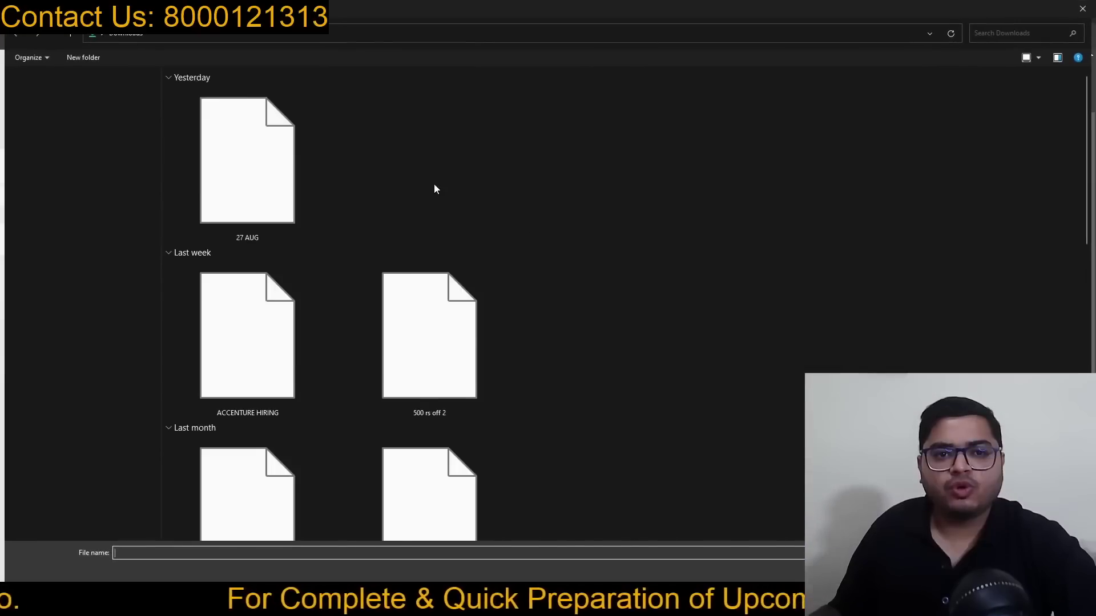
{"action": "double_click", "coordinate": [245, 160]}
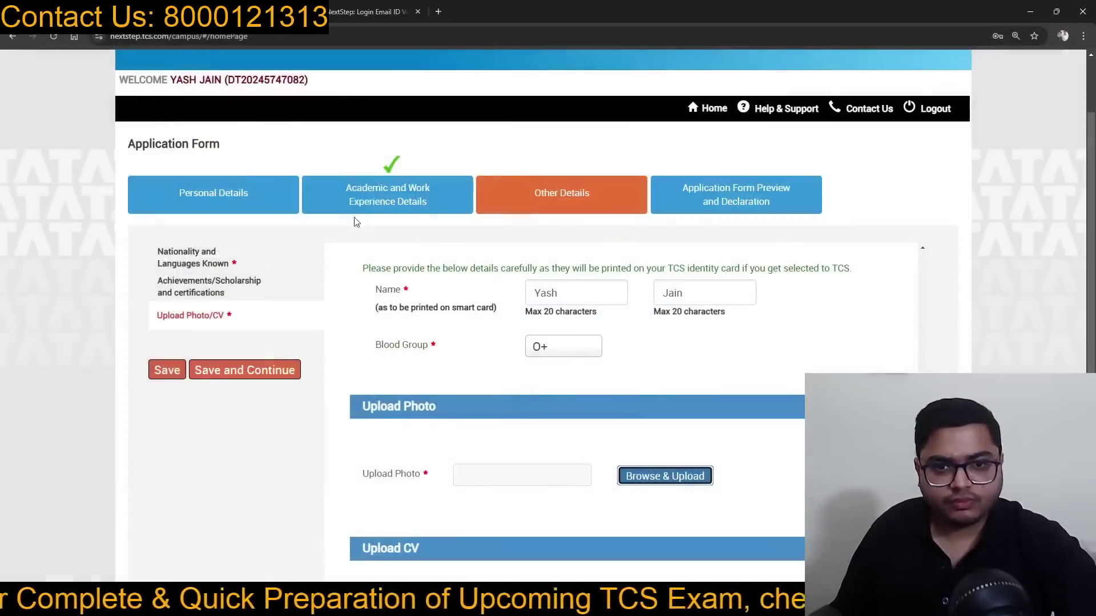
Attach the CV PDF under Upload CV.
{"action": "scroll", "coordinate": [582, 351], "scroll_direction": "down", "scroll_amount": 2}
{"action": "scroll", "coordinate": [656, 356], "scroll_direction": "down", "scroll_amount": 1}
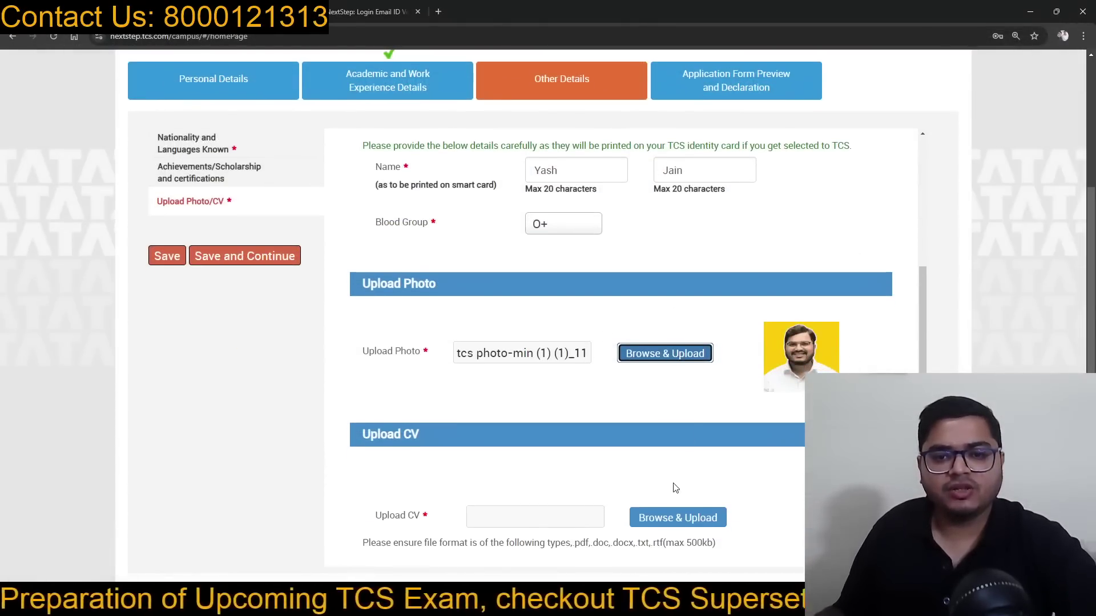
{"action": "left_click", "coordinate": [661, 518]}
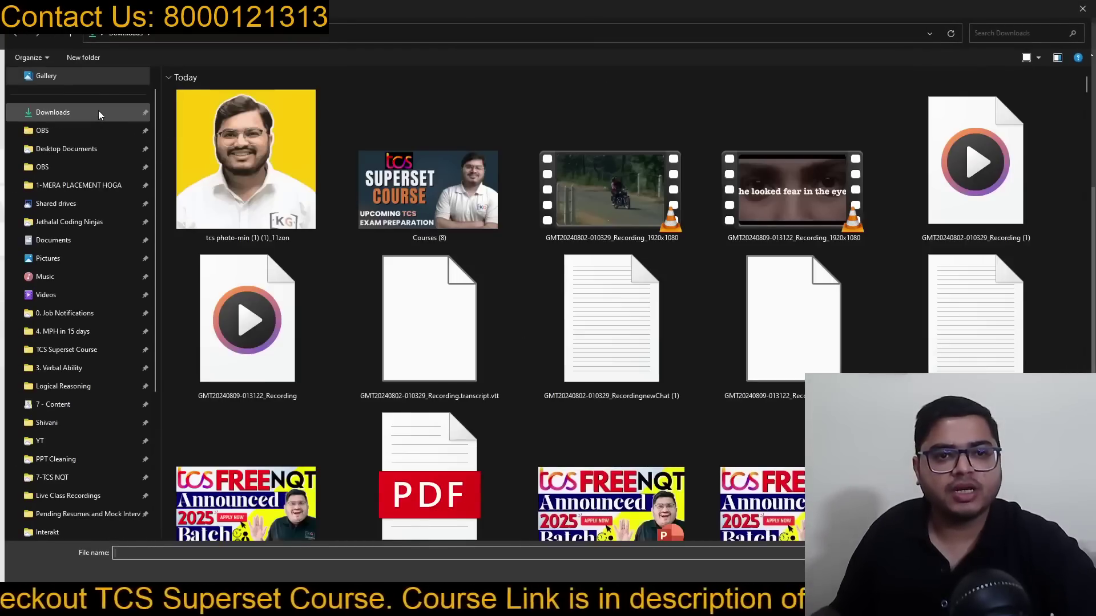
{"action": "scroll", "coordinate": [646, 275], "scroll_direction": "down", "scroll_amount": 3}
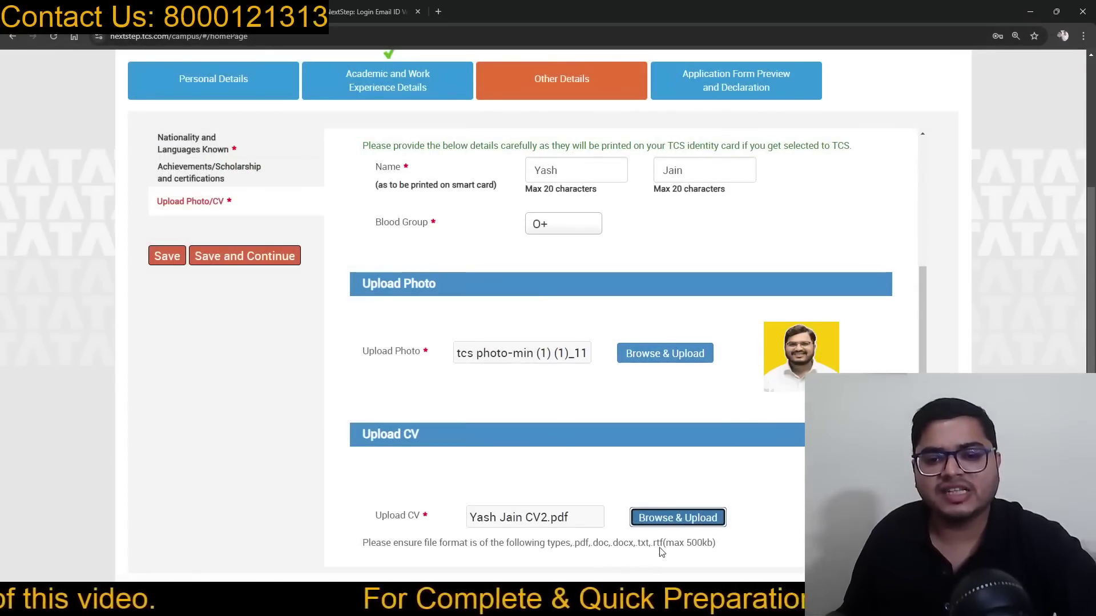
Save the Other Details and answer No to security question (i).
{"action": "scroll", "coordinate": [782, 506], "scroll_direction": "down", "scroll_amount": 1}
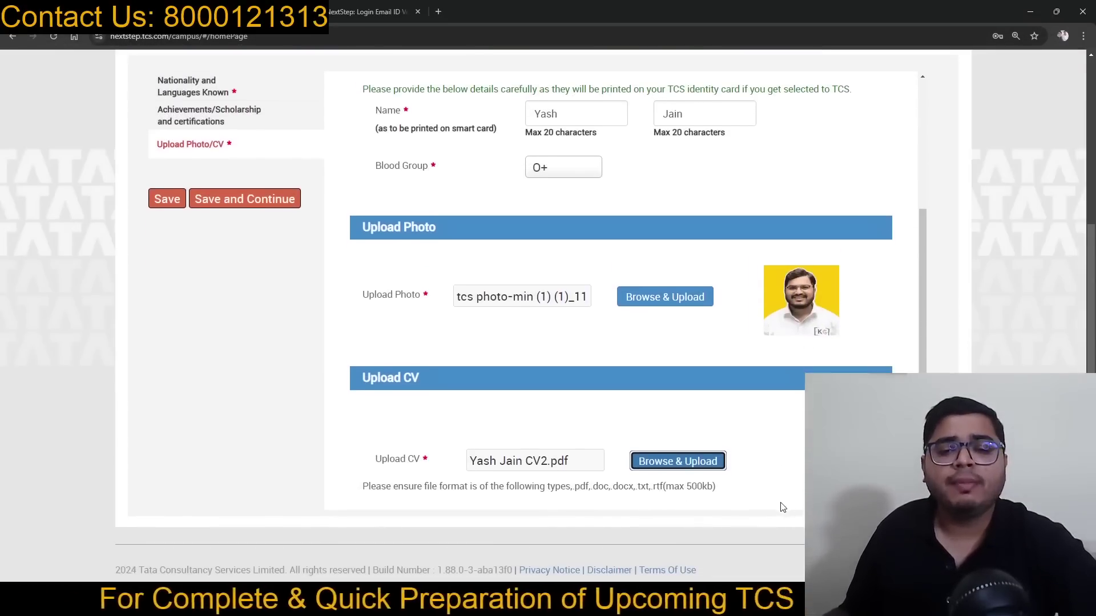
{"action": "scroll", "coordinate": [628, 456], "scroll_direction": "up", "scroll_amount": 3}
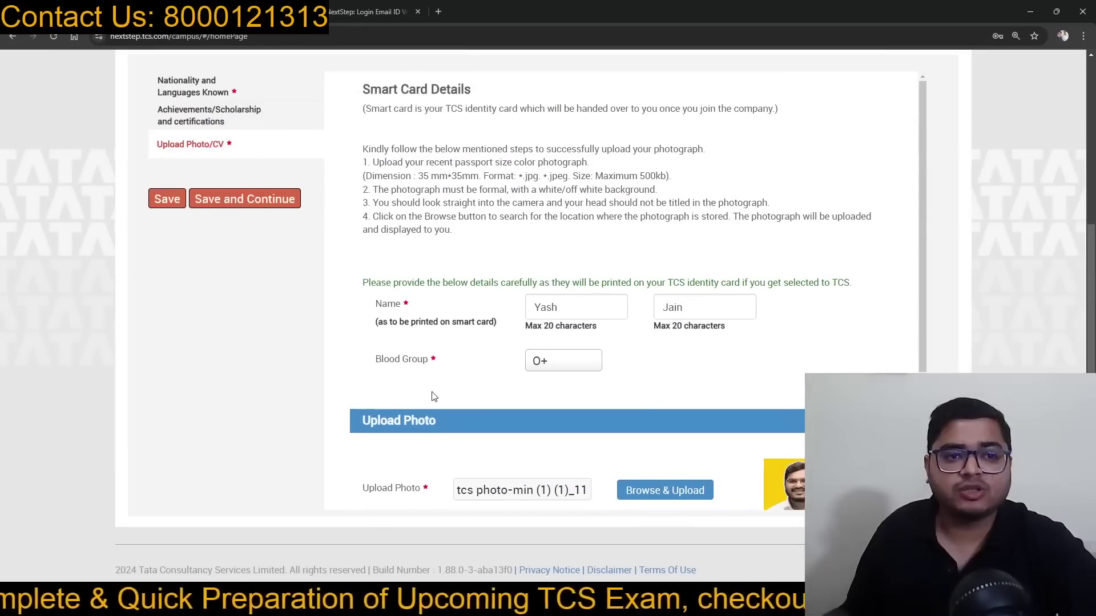
{"action": "left_click", "coordinate": [249, 197]}
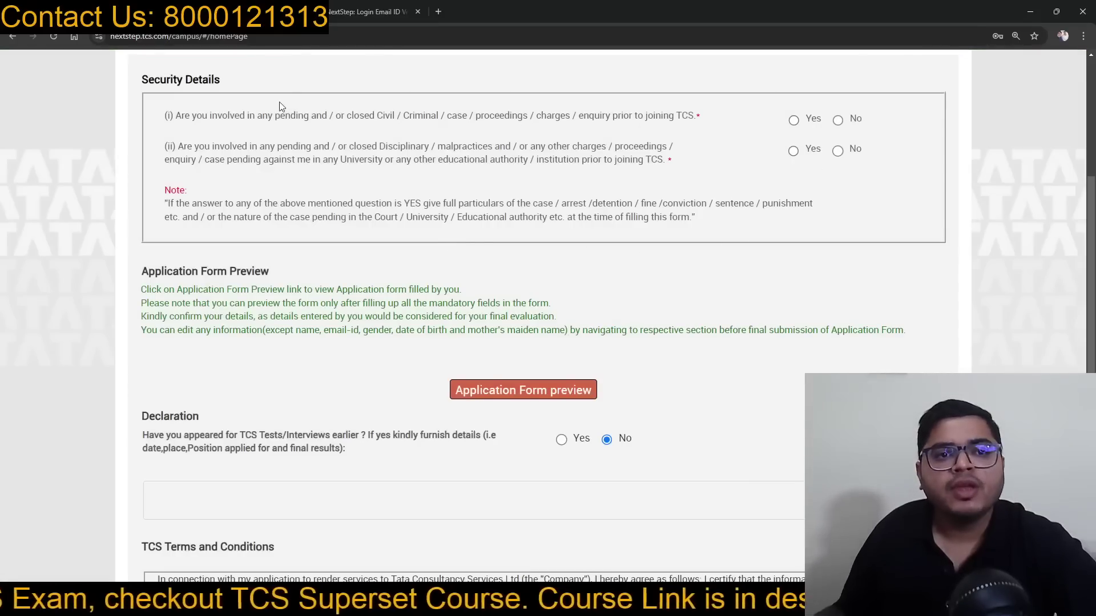
{"action": "left_click", "coordinate": [838, 119]}
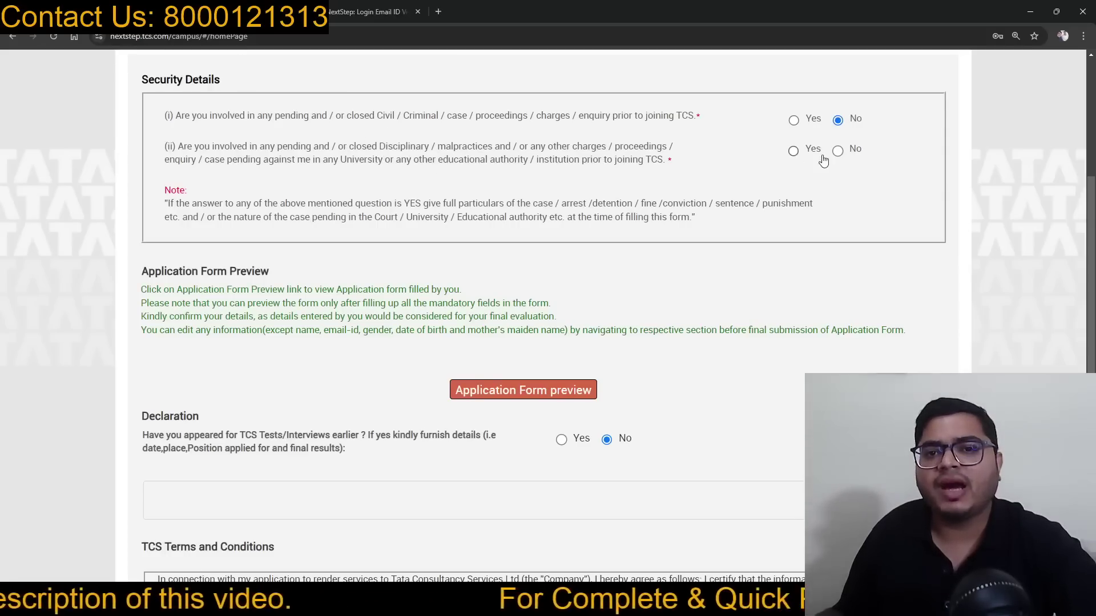
Zoom in on the declaration and tick I agree to the TCS terms and conditions.
{"action": "scroll", "coordinate": [661, 220], "scroll_direction": "down", "scroll_amount": 3}
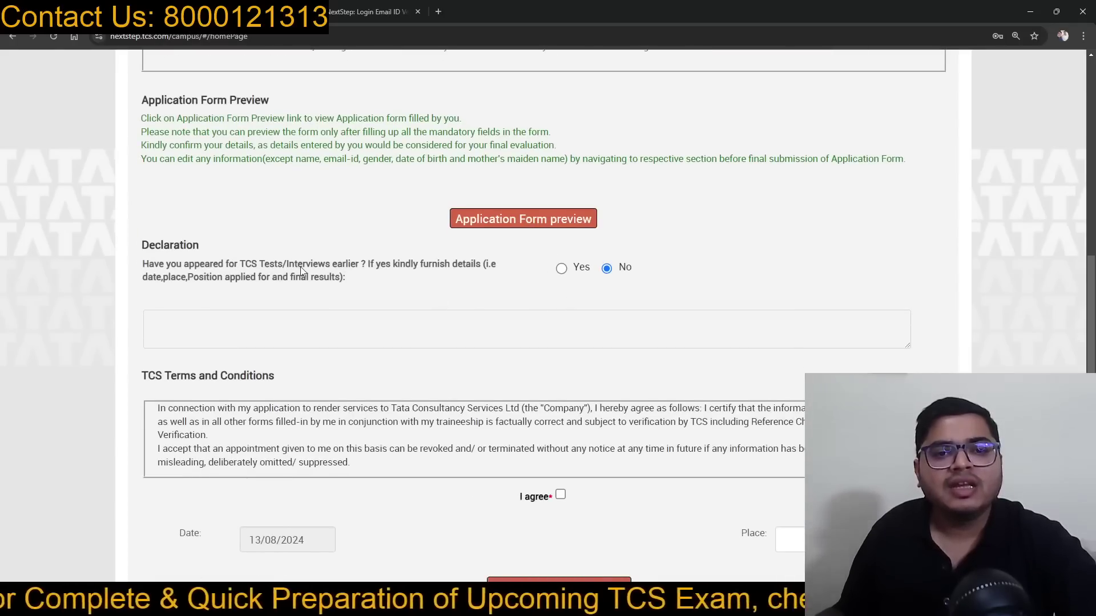
{"action": "key", "text": "ctrl+plus"}
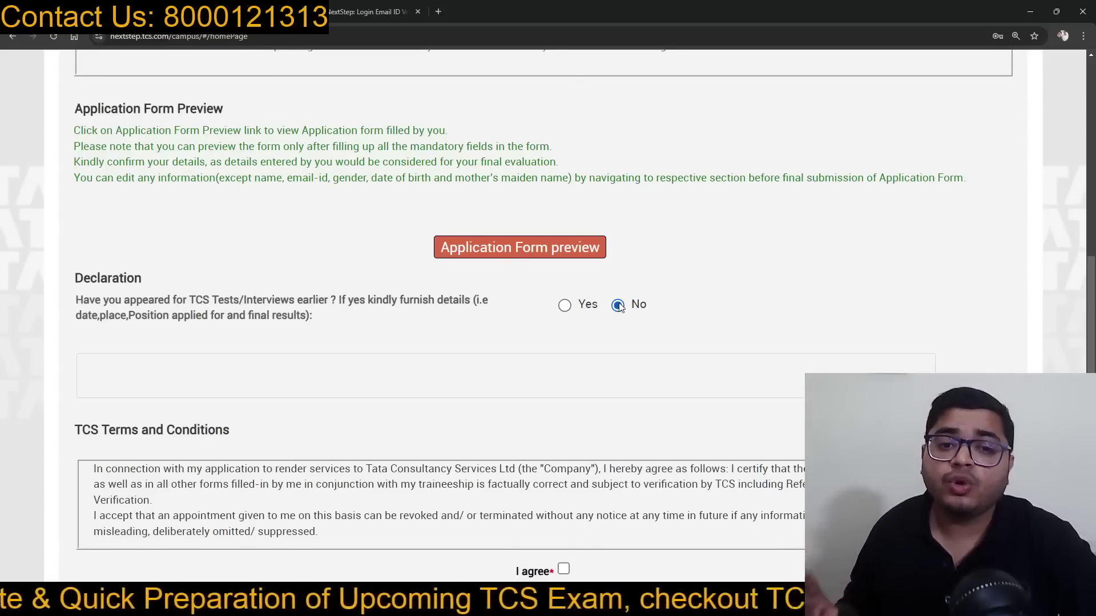
{"action": "scroll", "coordinate": [514, 342], "scroll_direction": "down", "scroll_amount": 3}
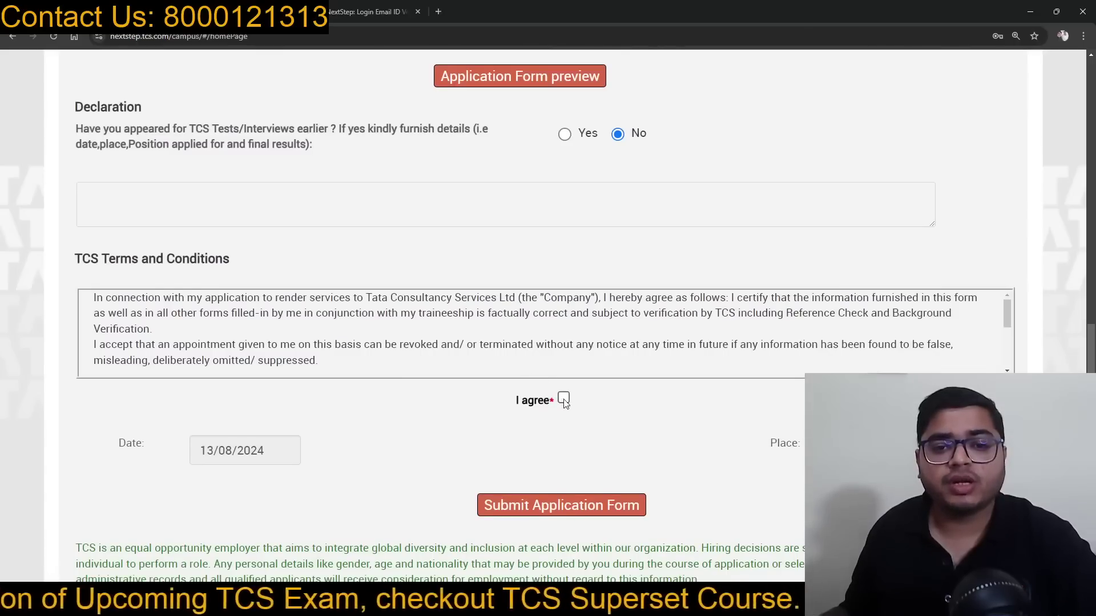
{"action": "left_click", "coordinate": [563, 399]}
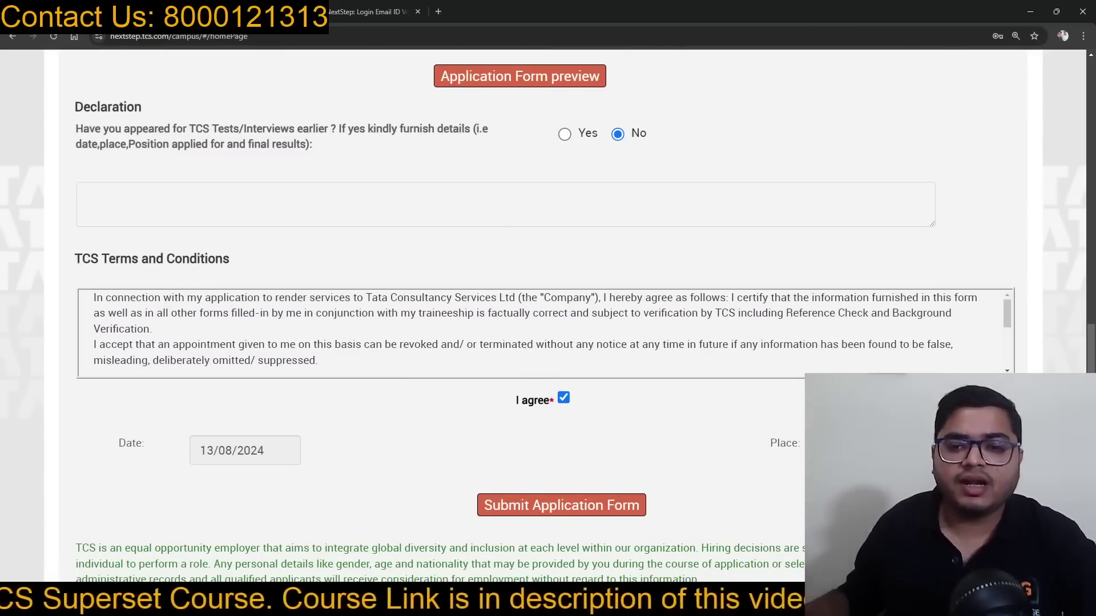
{"action": "scroll", "coordinate": [611, 464], "scroll_direction": "down", "scroll_amount": 2}
{"action": "scroll", "coordinate": [594, 400], "scroll_direction": "up", "scroll_amount": 6}
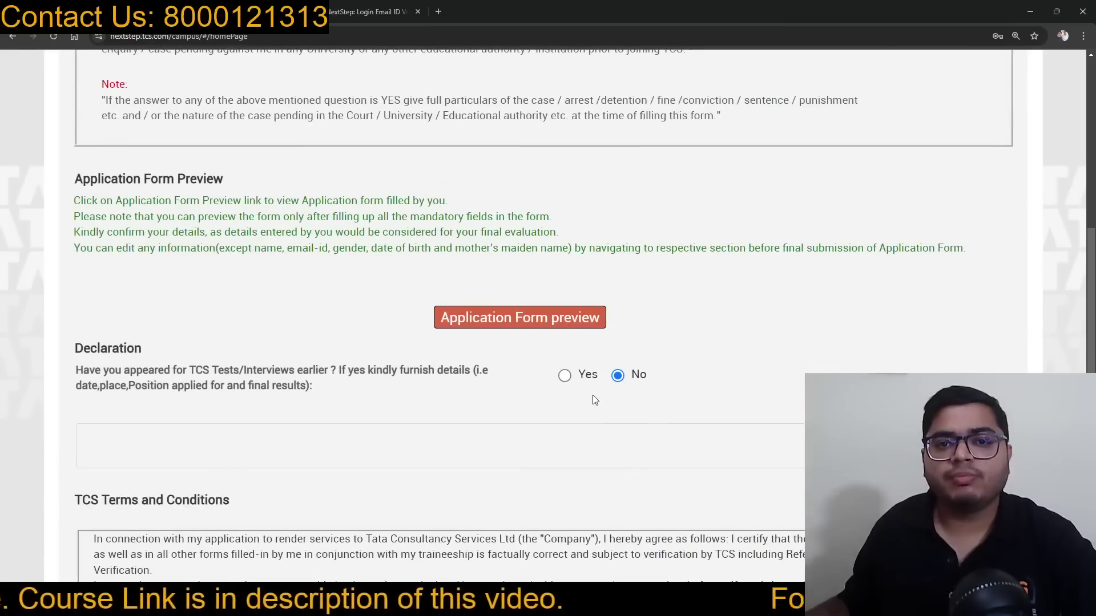
{"action": "scroll", "coordinate": [593, 399], "scroll_direction": "down", "scroll_amount": 6}
Try submitting, dismiss the missing father's name notice, and return to personal details.
{"action": "left_click", "coordinate": [594, 402]}
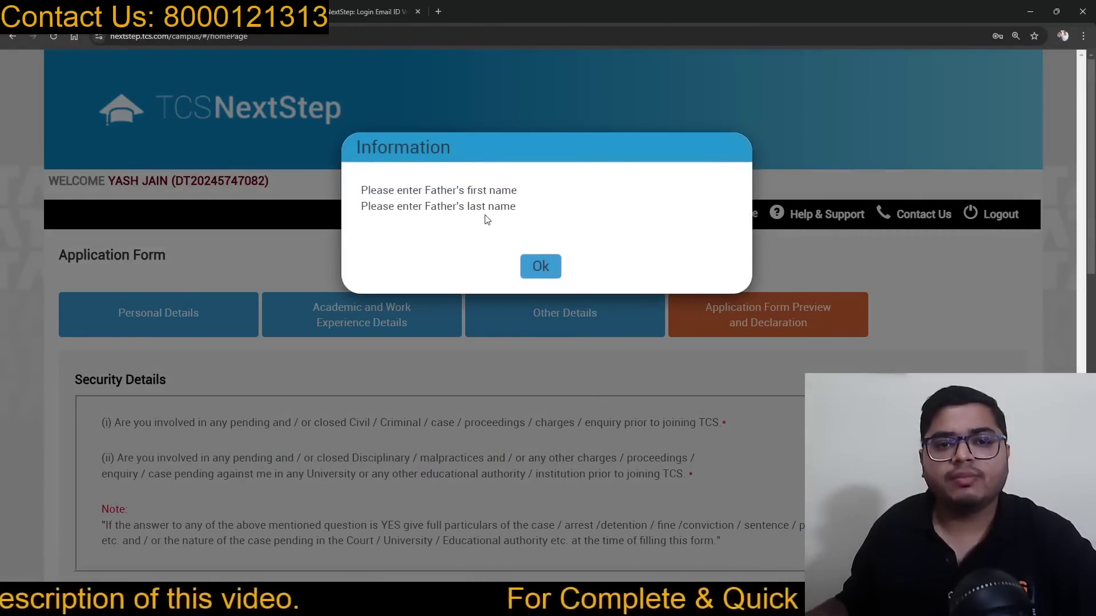
{"action": "left_click", "coordinate": [540, 268]}
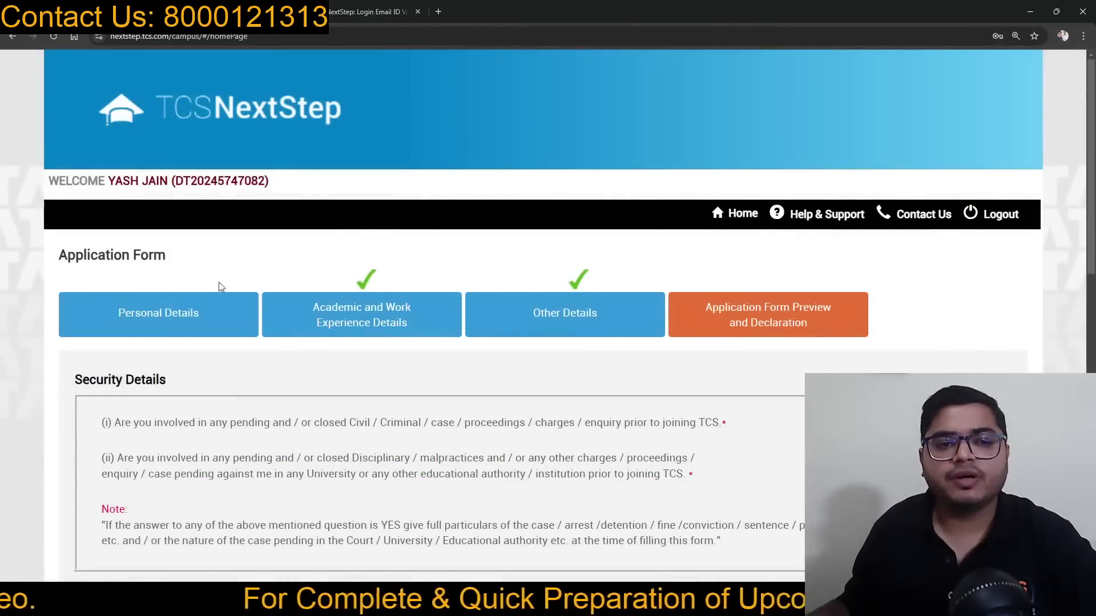
{"action": "left_click", "coordinate": [177, 317]}
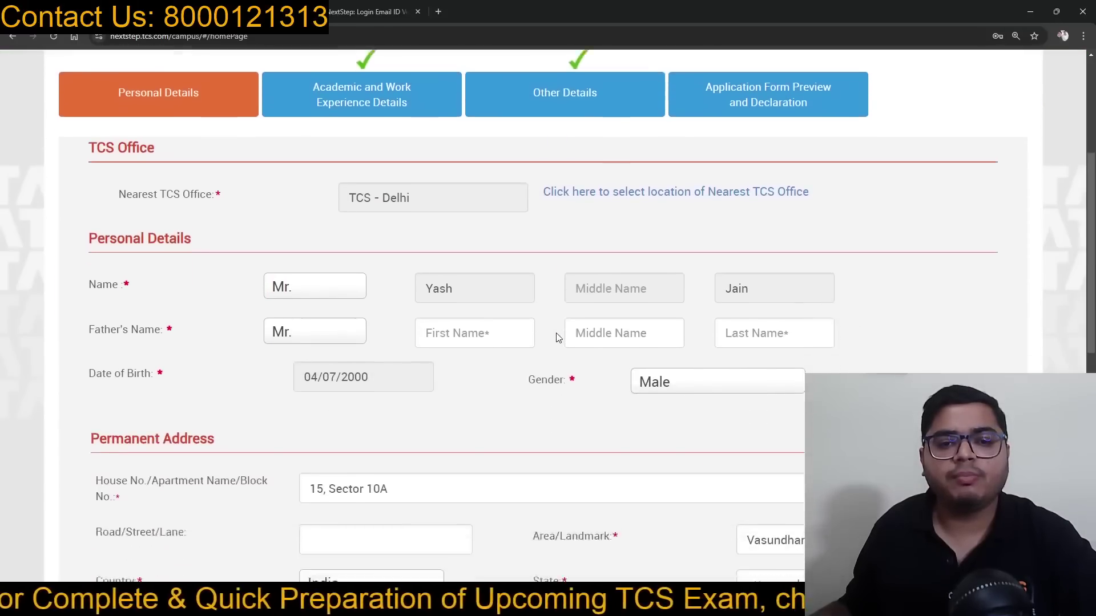
Enter the father's first and last name and save the personal details.
{"action": "type", "text": "A"}
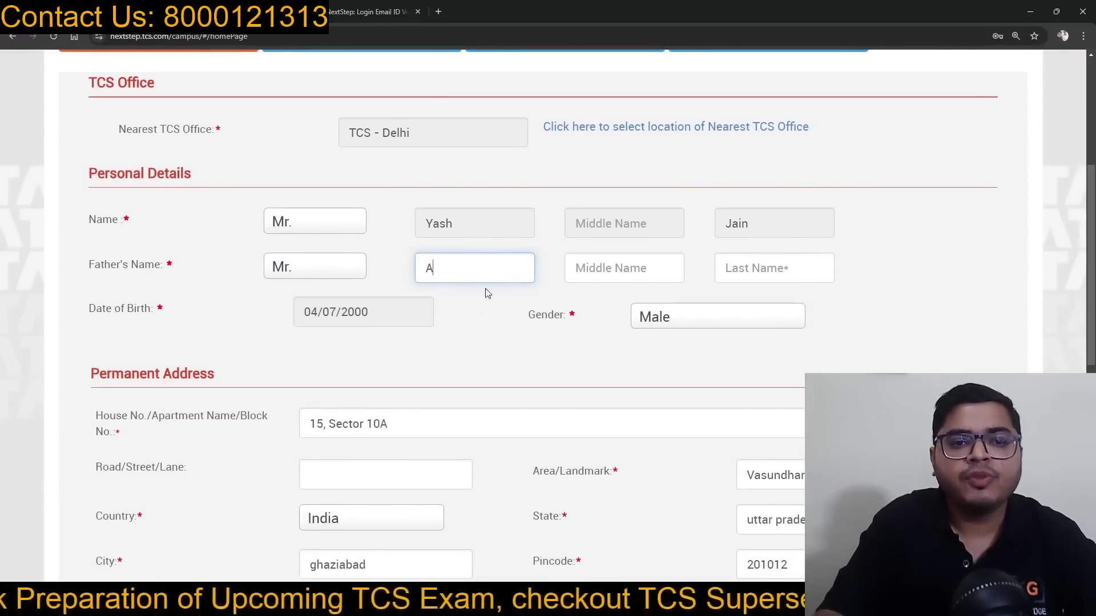
{"action": "key", "text": "Tab"}
{"action": "key", "text": "Tab"}
{"action": "type", "text": "B"}
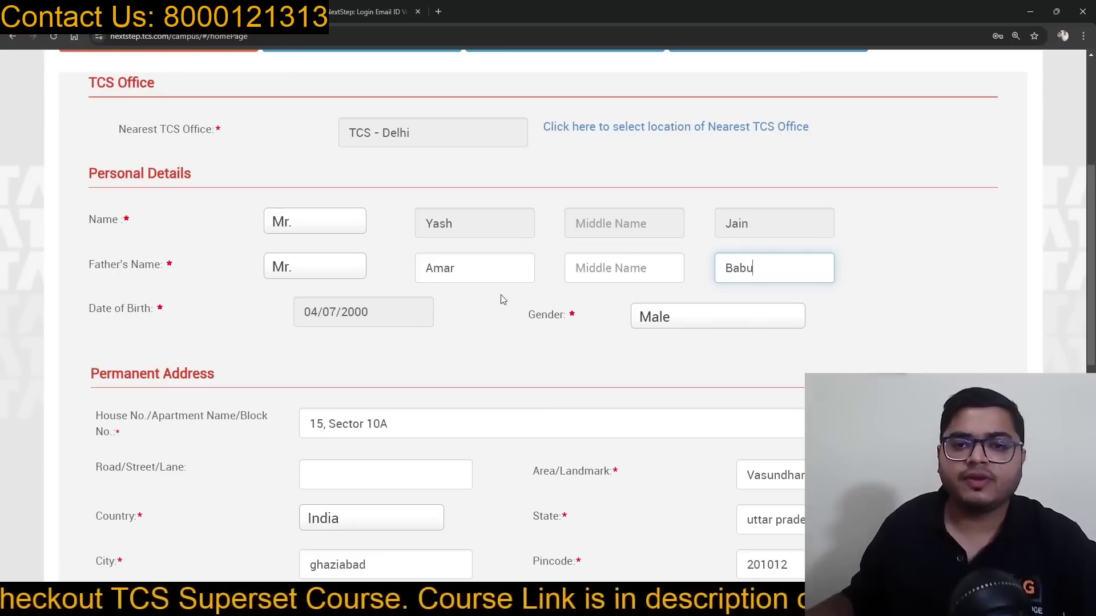
{"action": "left_click", "coordinate": [864, 251]}
{"action": "scroll", "coordinate": [865, 245], "scroll_direction": "down", "scroll_amount": 8}
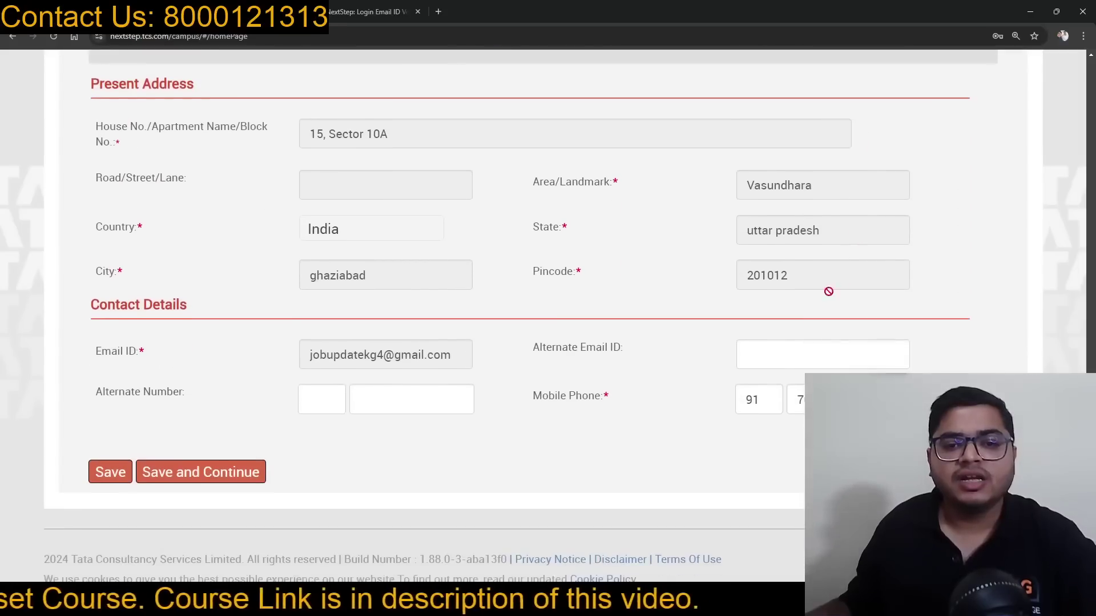
{"action": "left_click", "coordinate": [211, 472]}
In XII Grade, switch to CGPA and replace the old 430/500 values with 8.6 obtained.
{"action": "scroll", "coordinate": [552, 372], "scroll_direction": "up", "scroll_amount": 5}
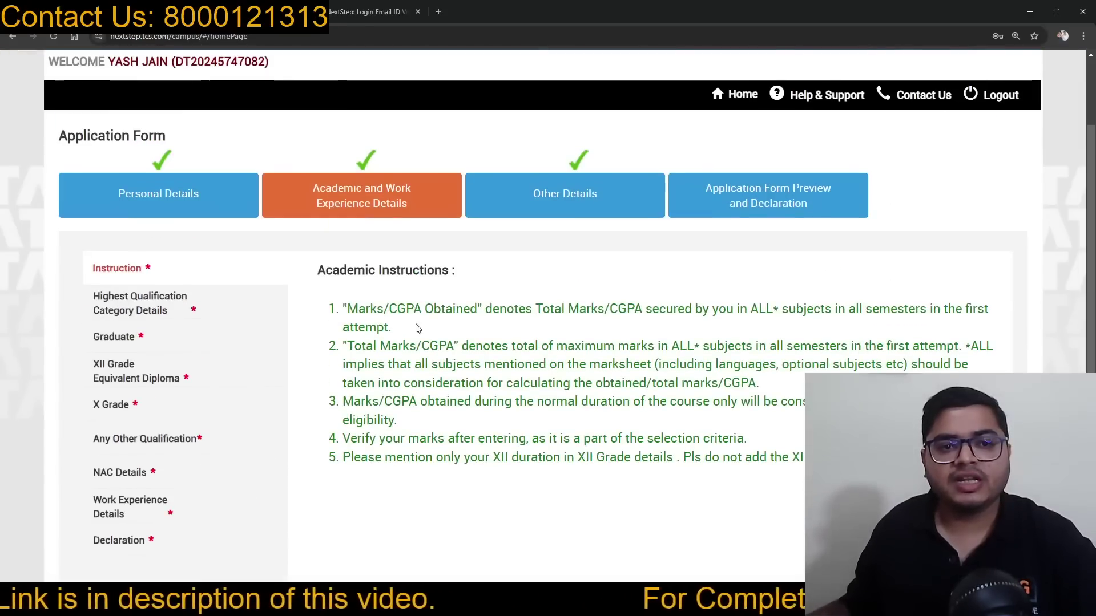
{"action": "scroll", "coordinate": [139, 365], "scroll_direction": "down", "scroll_amount": 1}
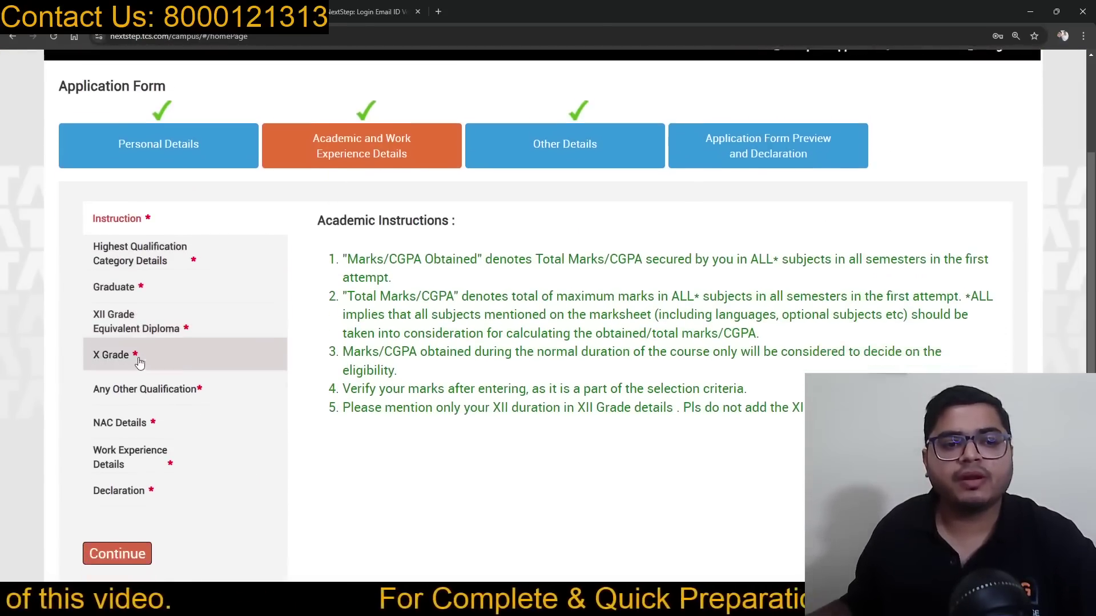
{"action": "left_click", "coordinate": [145, 313]}
{"action": "scroll", "coordinate": [790, 349], "scroll_direction": "down", "scroll_amount": 4}
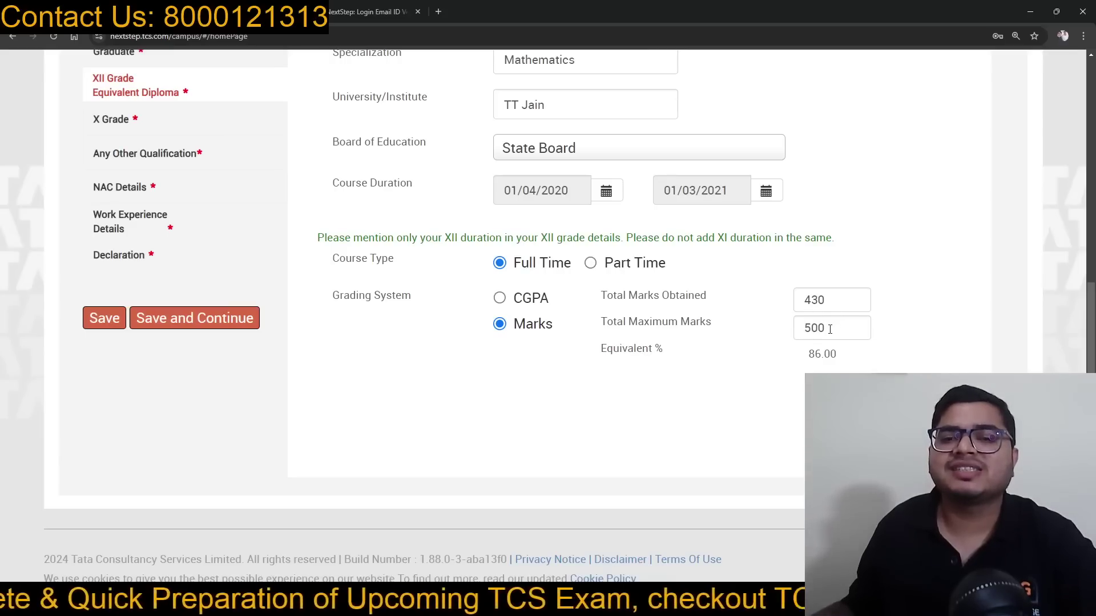
{"action": "left_click", "coordinate": [500, 299]}
{"action": "left_click_drag", "start_coordinate": [832, 332], "coordinate": [781, 337]}
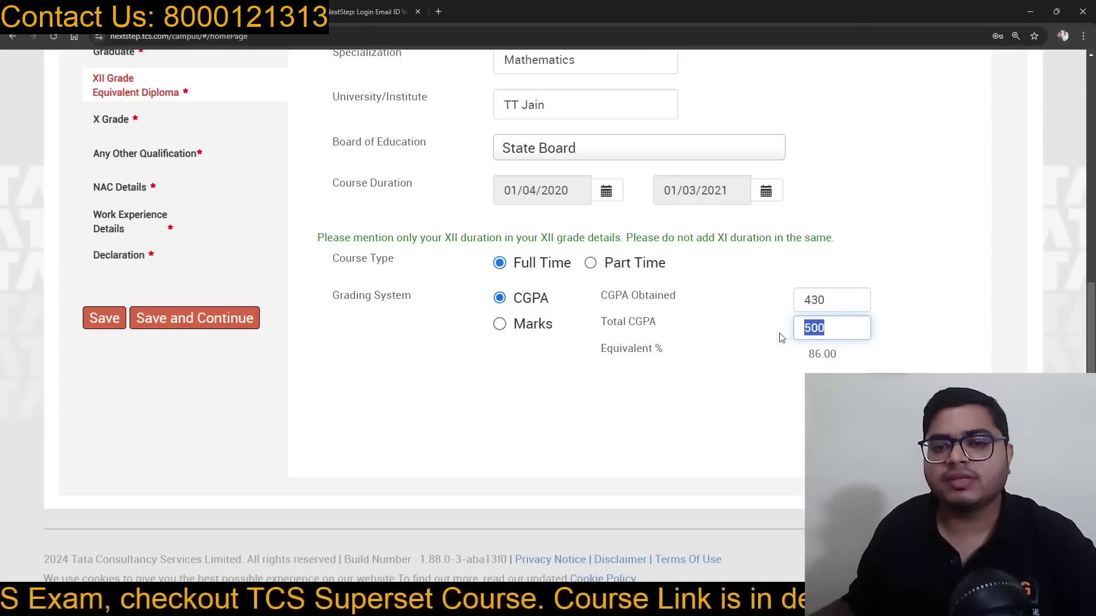
{"action": "key", "text": "BackSpace"}
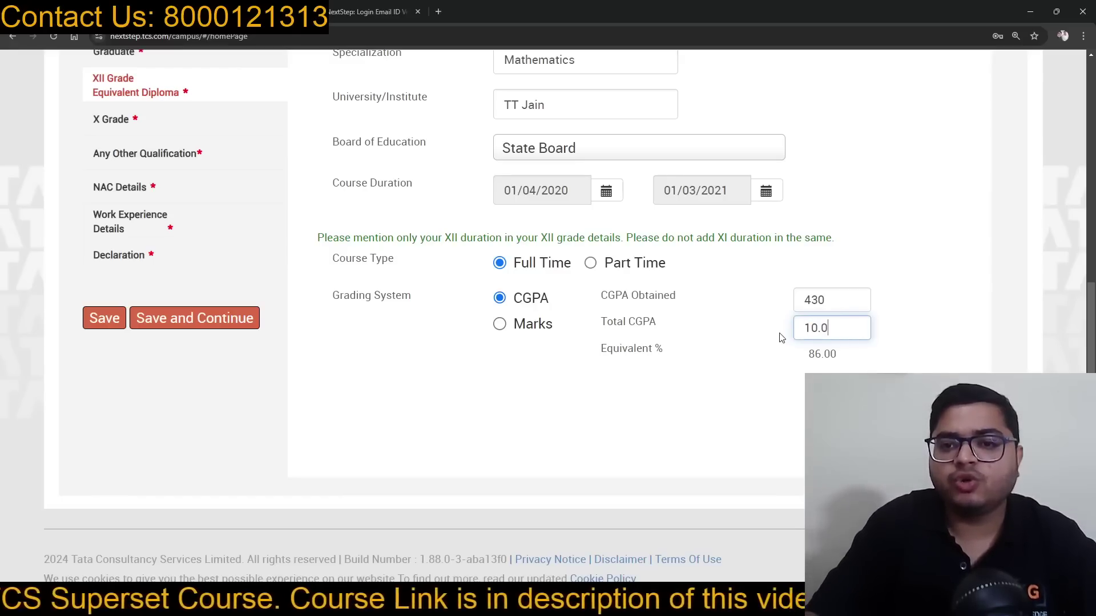
{"action": "left_click", "coordinate": [834, 297]}
{"action": "key", "text": "BackSpace"}
{"action": "key", "text": "BackSpace"}
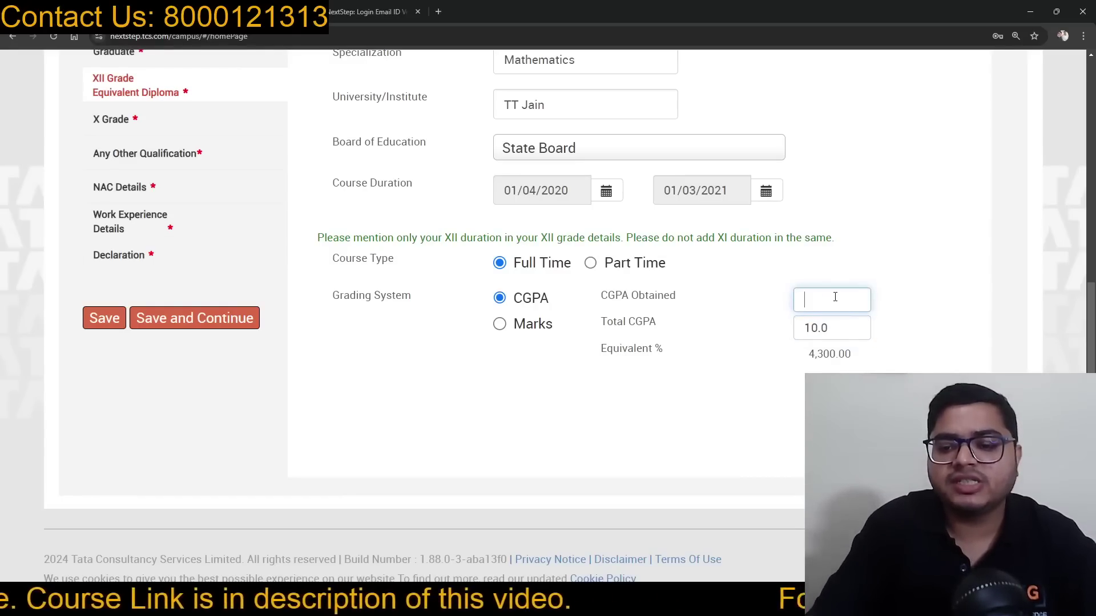
{"action": "type", "text": "8.6"}
{"action": "key", "text": "Tab"}
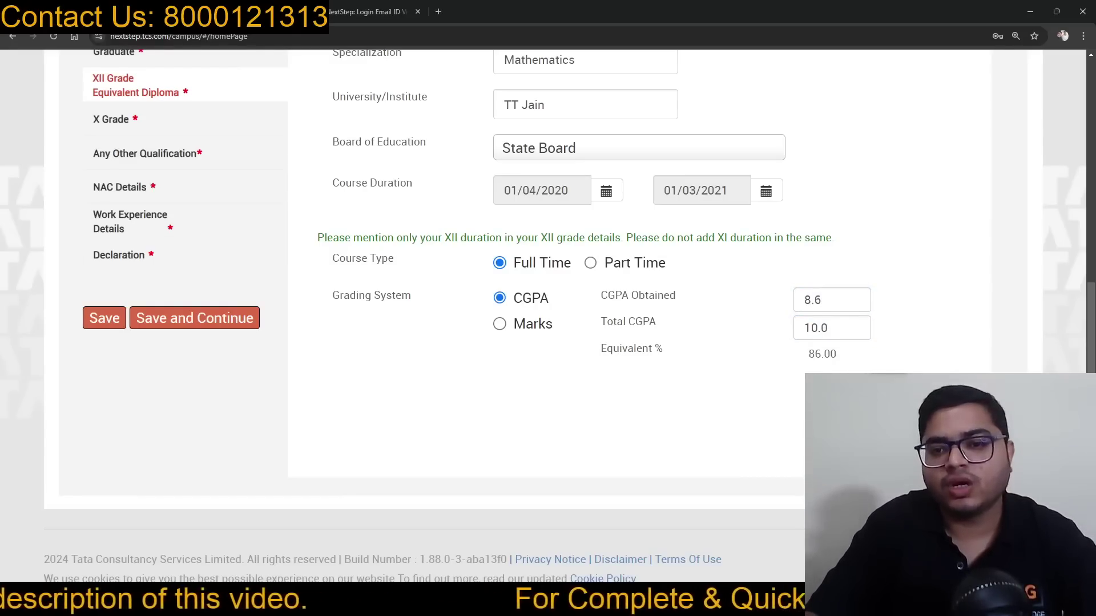
Switch XII grading back to Marks with 86 obtained out of 100 maximum.
{"action": "left_click", "coordinate": [519, 327]}
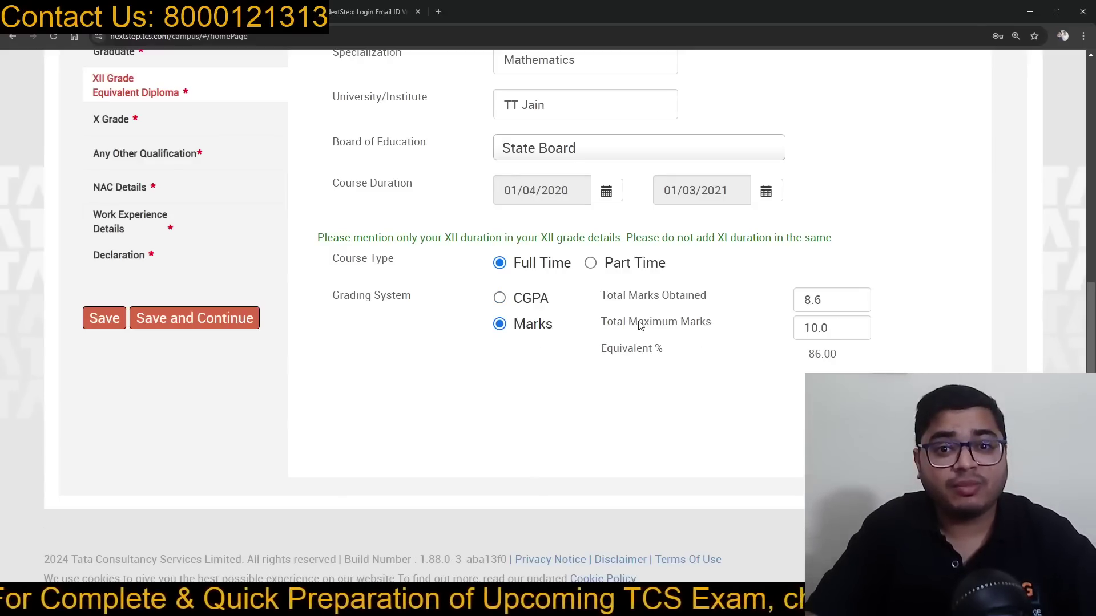
{"action": "left_click", "coordinate": [833, 326]}
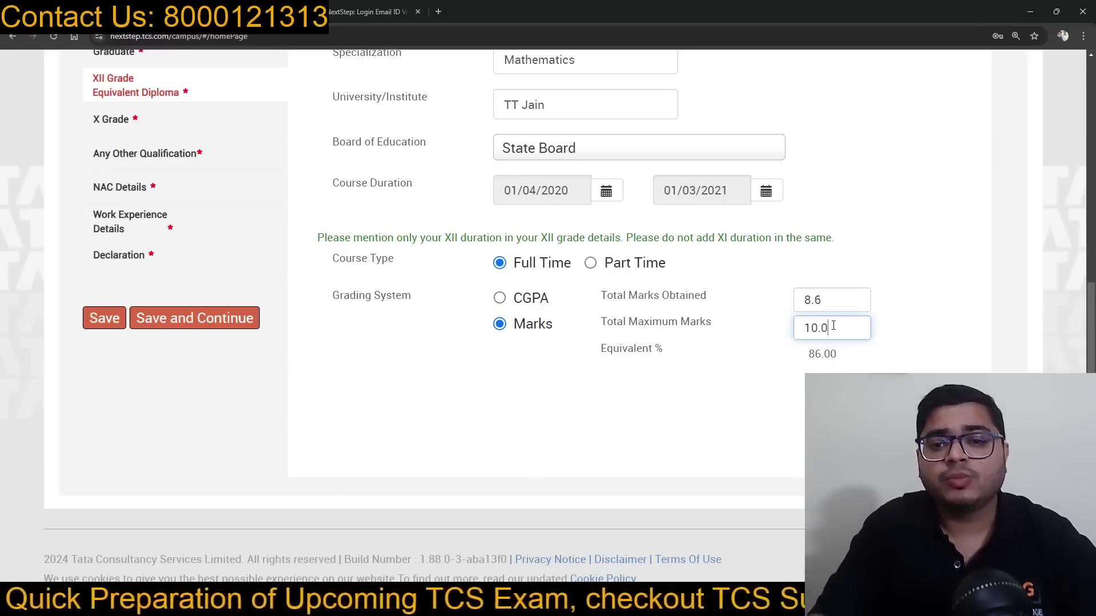
{"action": "left_click", "coordinate": [834, 296]}
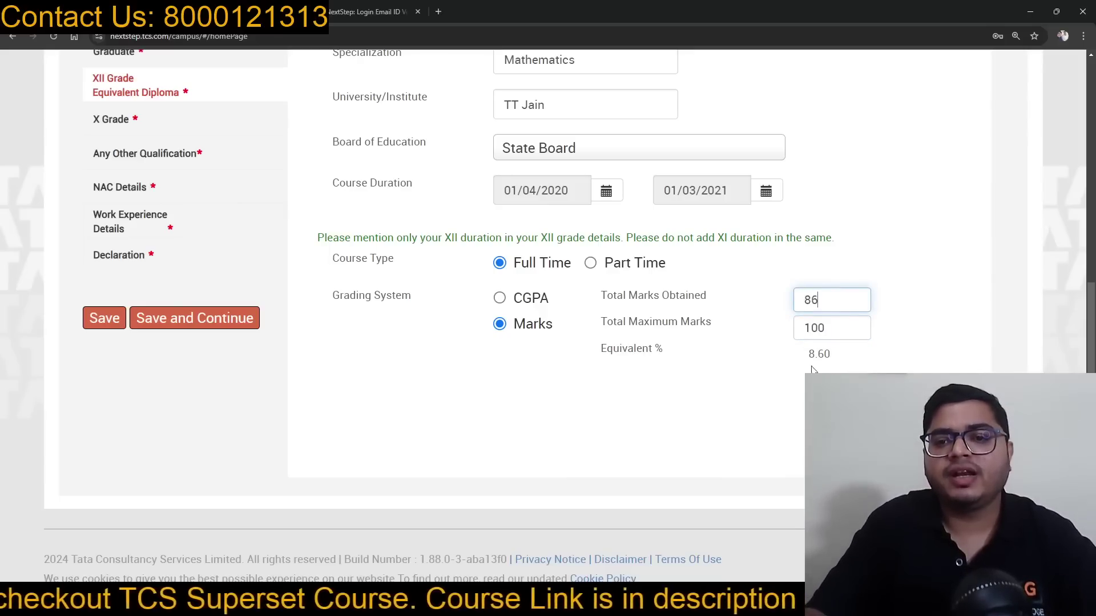
{"action": "left_click", "coordinate": [799, 416]}
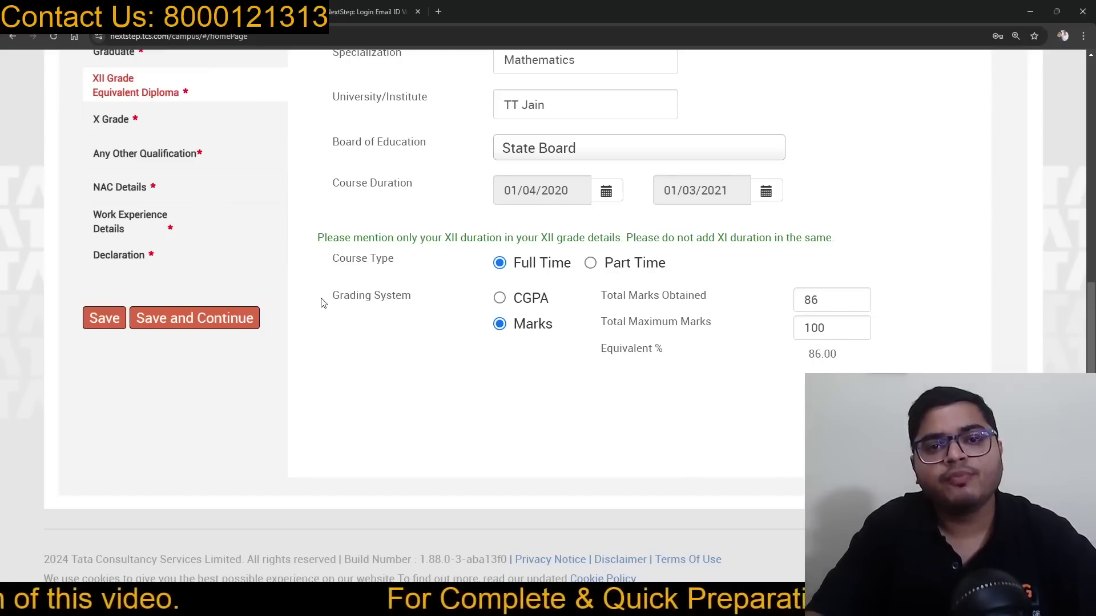
{"action": "scroll", "coordinate": [321, 303], "scroll_direction": "up", "scroll_amount": 3}
Check X Grade and Graduate entries, then save Graduate details with 430 of 500 marks.
{"action": "left_click", "coordinate": [173, 259]}
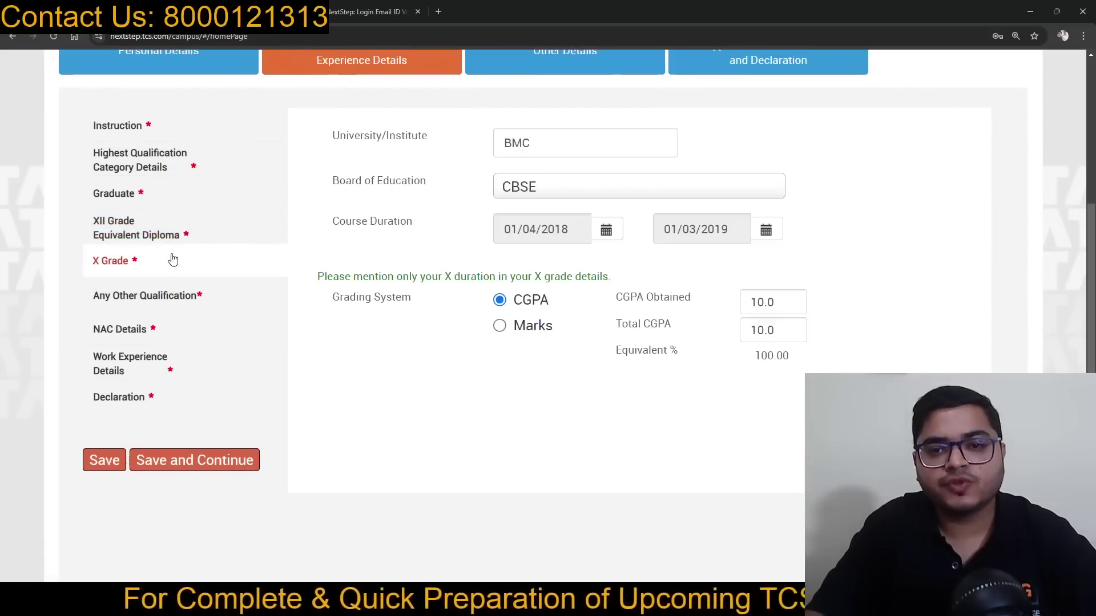
{"action": "left_click", "coordinate": [181, 198]}
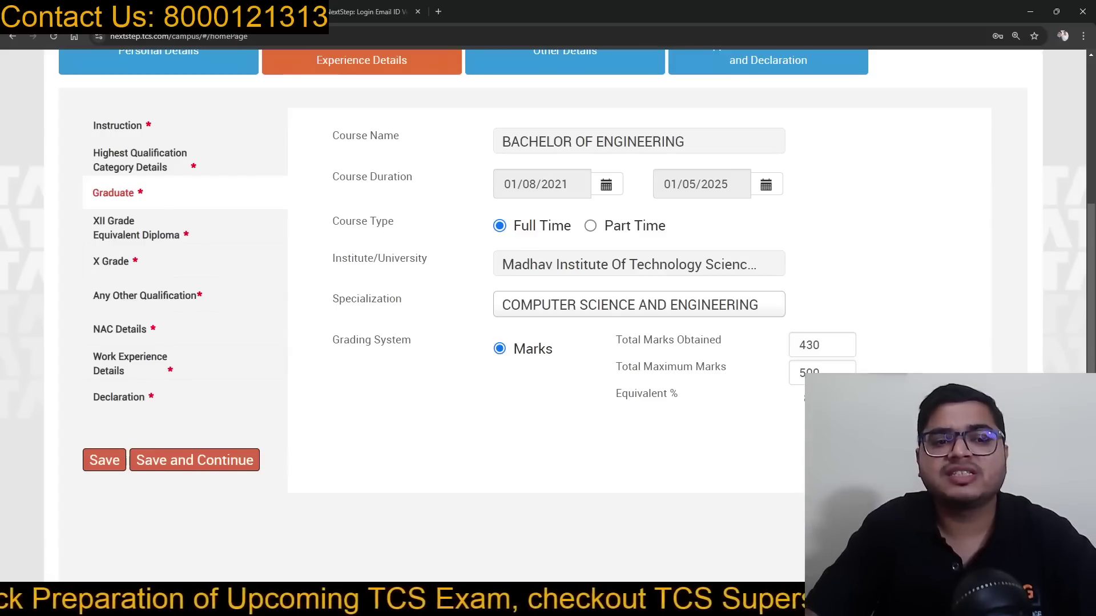
{"action": "left_click", "coordinate": [228, 465]}
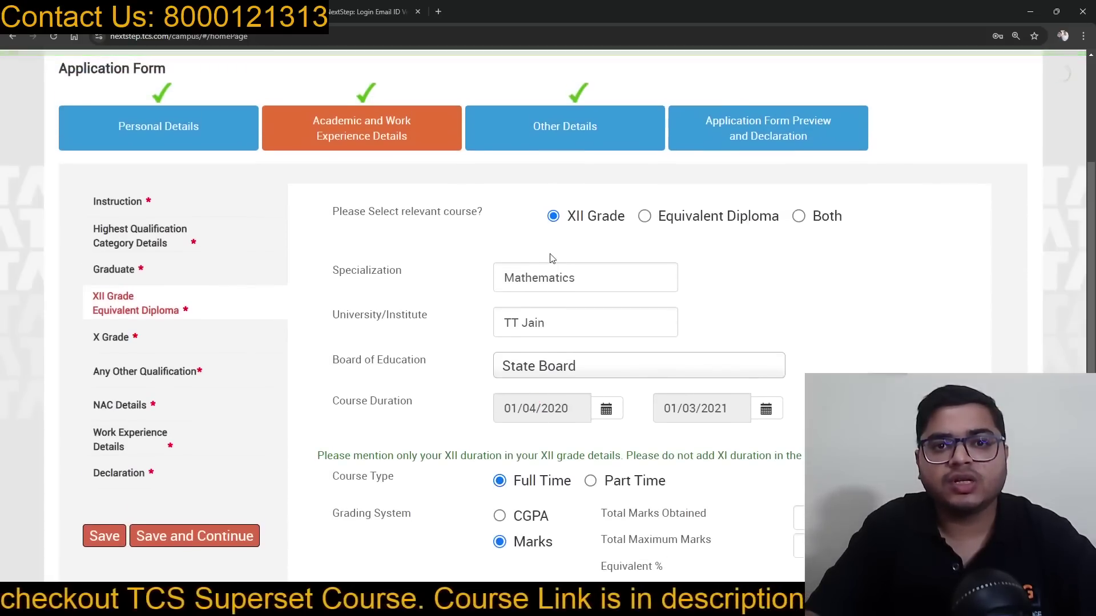
Open the academic Declaration questions and edit the academic projects details field.
{"action": "left_click", "coordinate": [554, 130]}
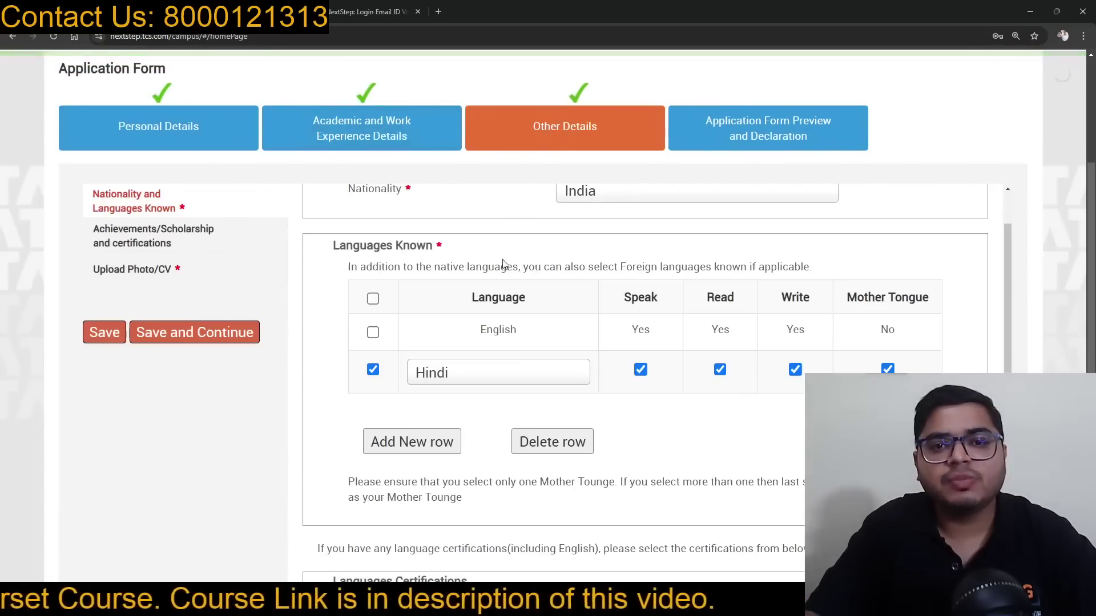
{"action": "left_click", "coordinate": [392, 135]}
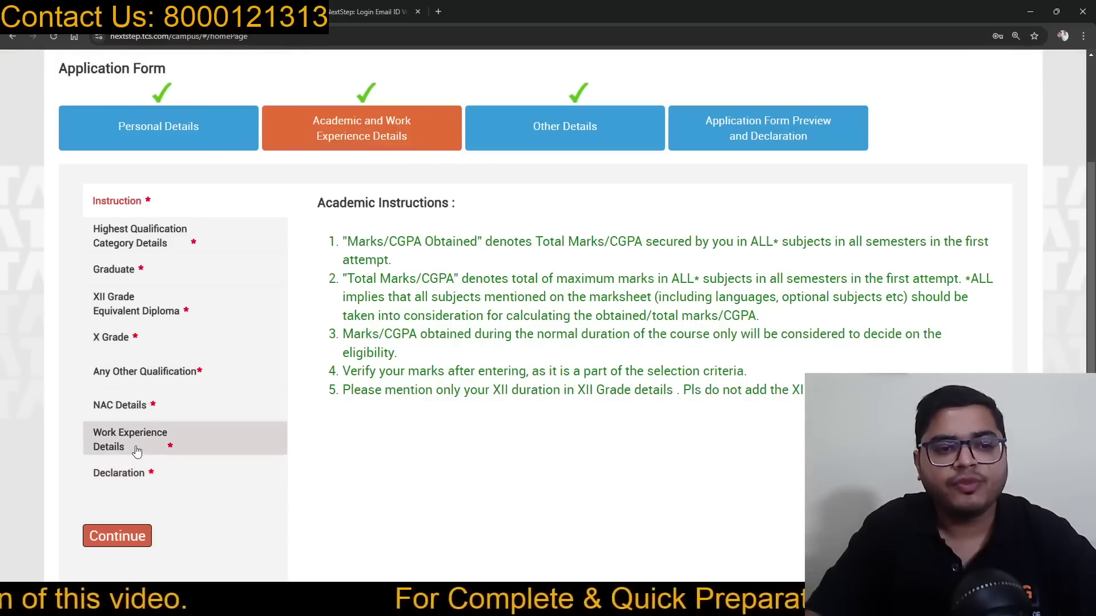
{"action": "left_click", "coordinate": [133, 482]}
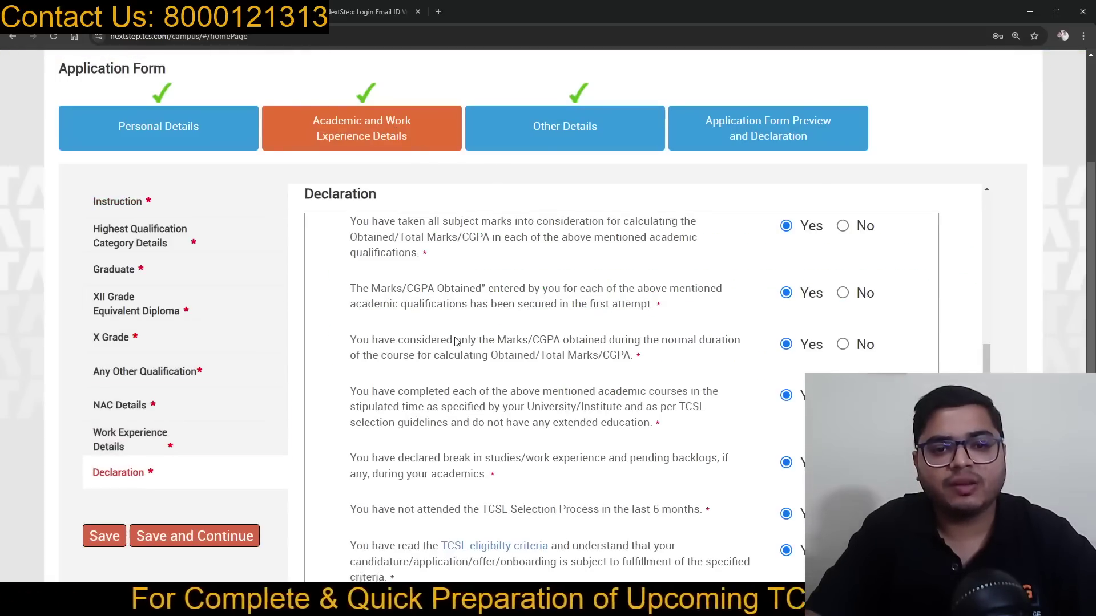
{"action": "scroll", "coordinate": [457, 341], "scroll_direction": "down", "scroll_amount": 5}
{"action": "scroll", "coordinate": [456, 342], "scroll_direction": "up", "scroll_amount": 3}
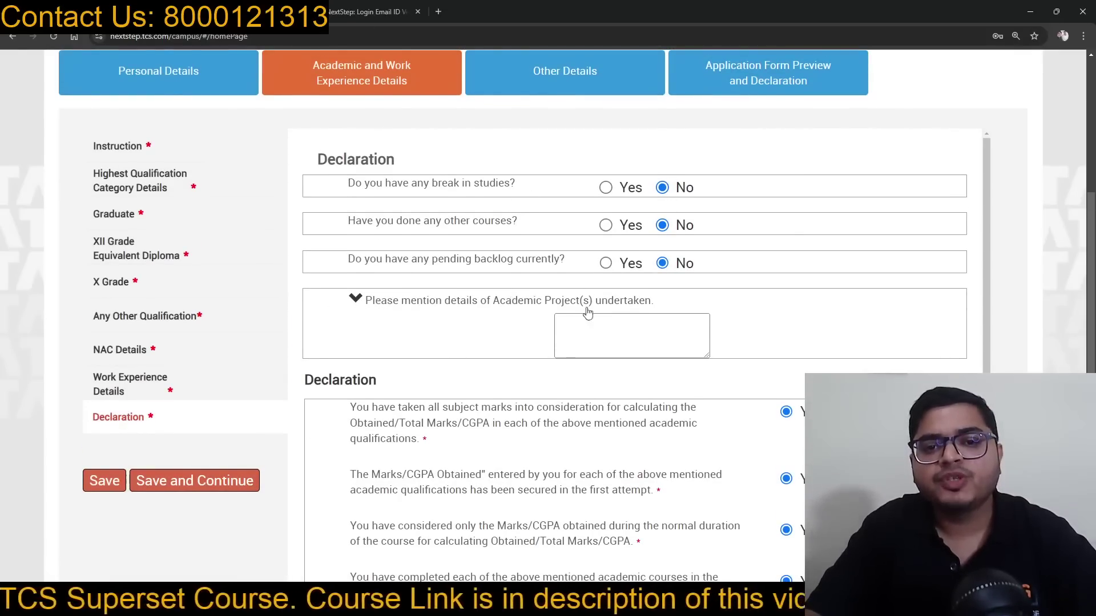
{"action": "left_click", "coordinate": [602, 328]}
{"action": "scroll", "coordinate": [603, 320], "scroll_direction": "down", "scroll_amount": 1}
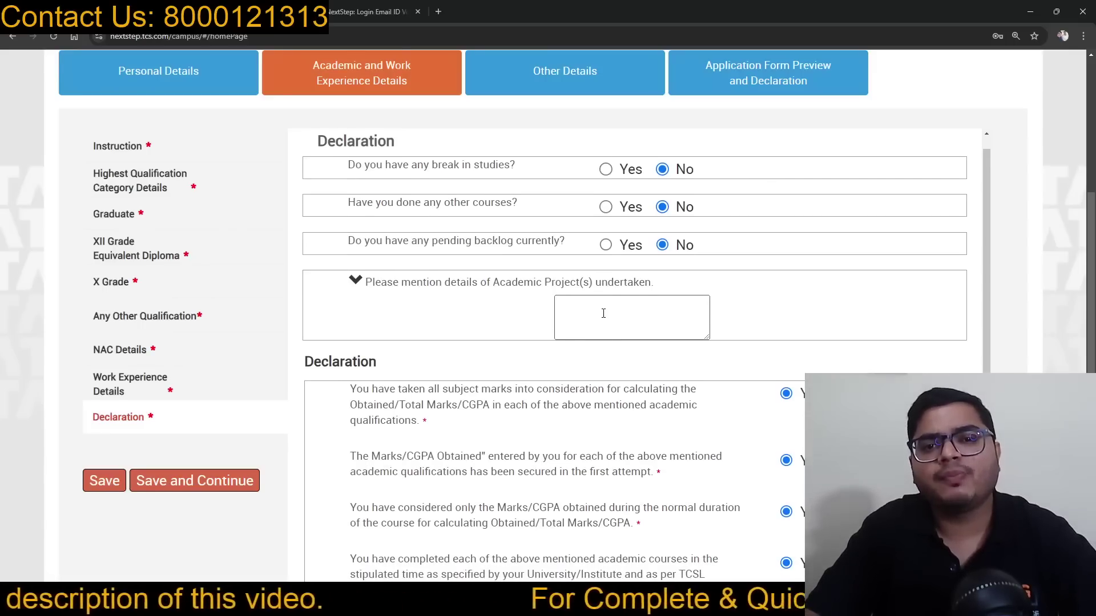
{"action": "left_click", "coordinate": [603, 313]}
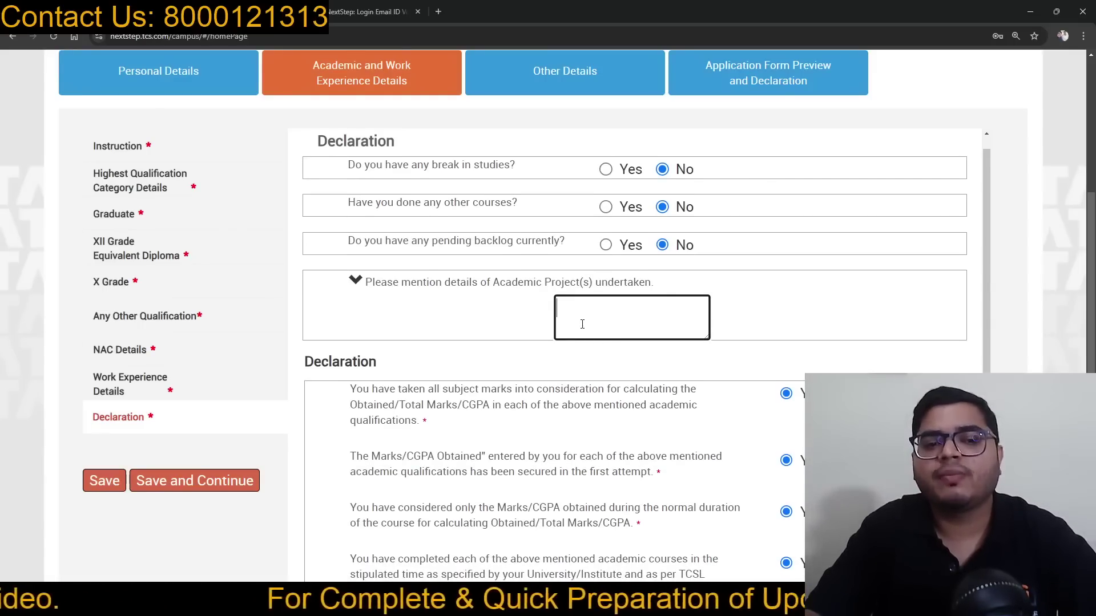
Save academics, languages and achievements, reaching the Application Form Preview and Declaration.
{"action": "left_click", "coordinate": [238, 483]}
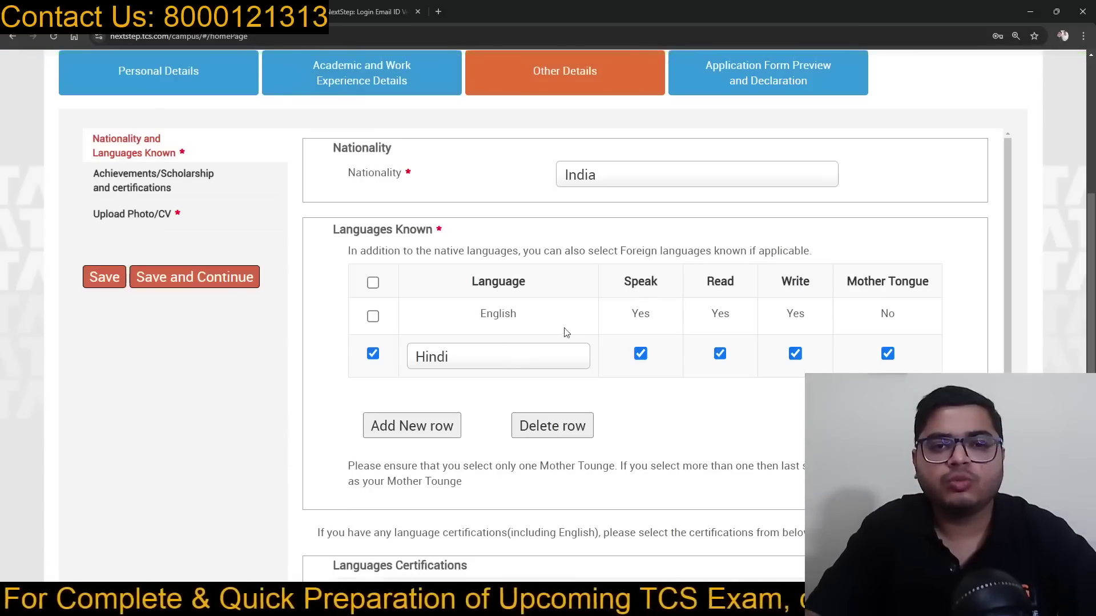
{"action": "left_click", "coordinate": [242, 279]}
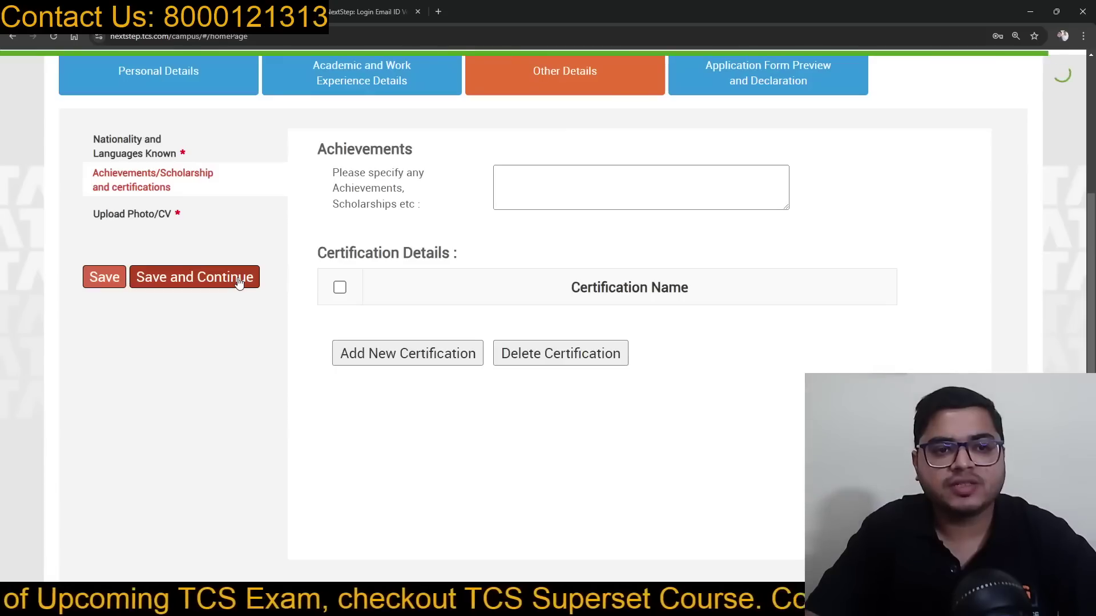
{"action": "left_click", "coordinate": [237, 277]}
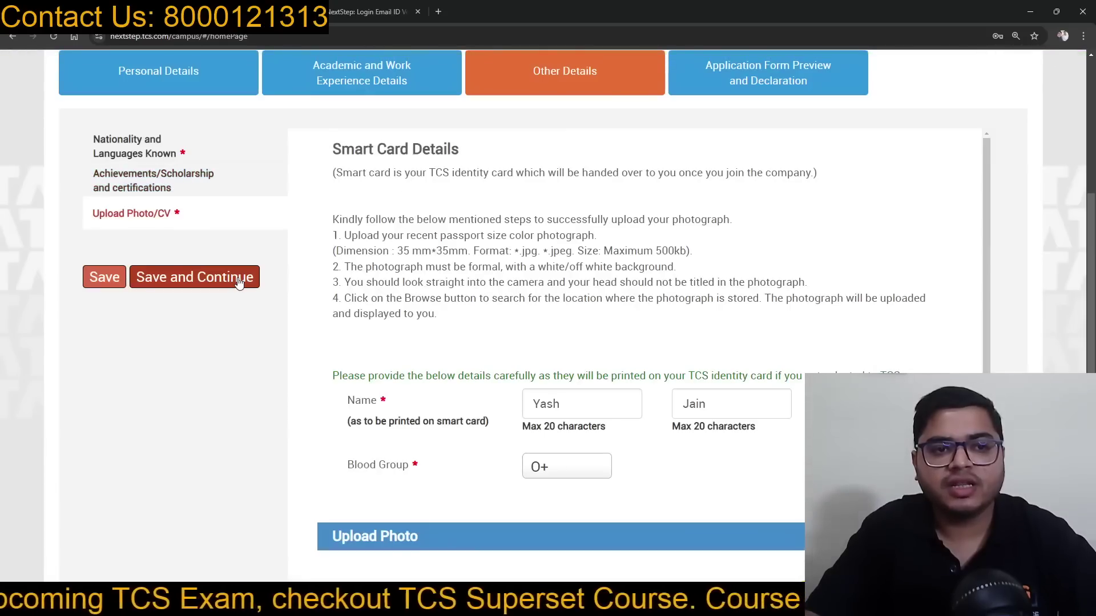
{"action": "left_click", "coordinate": [793, 71]}
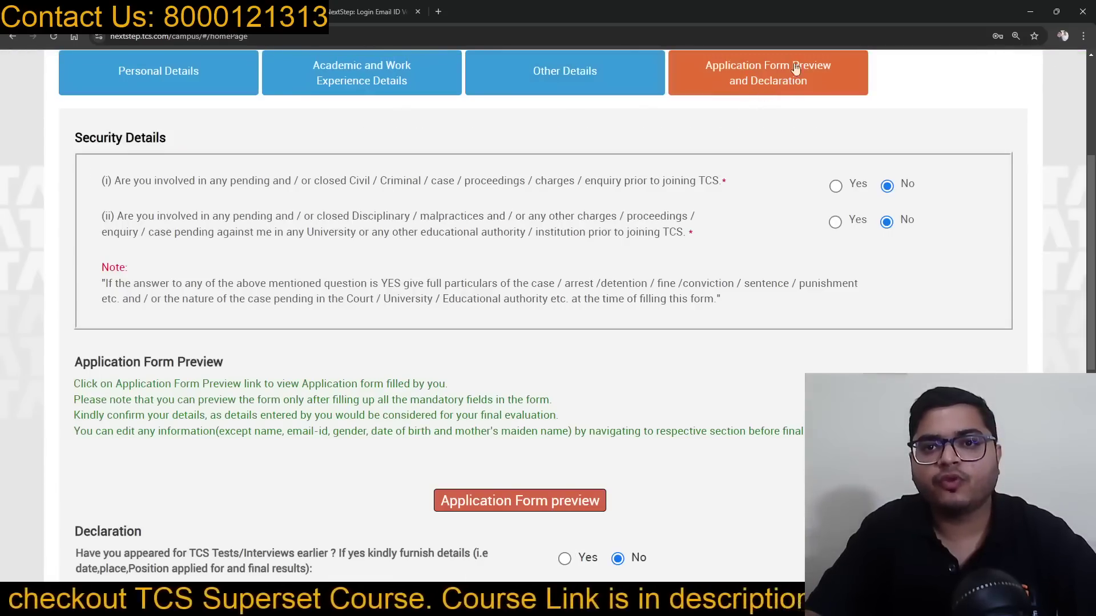
Submit the application form with the terms agreed.
{"action": "scroll", "coordinate": [676, 301], "scroll_direction": "down", "scroll_amount": 5}
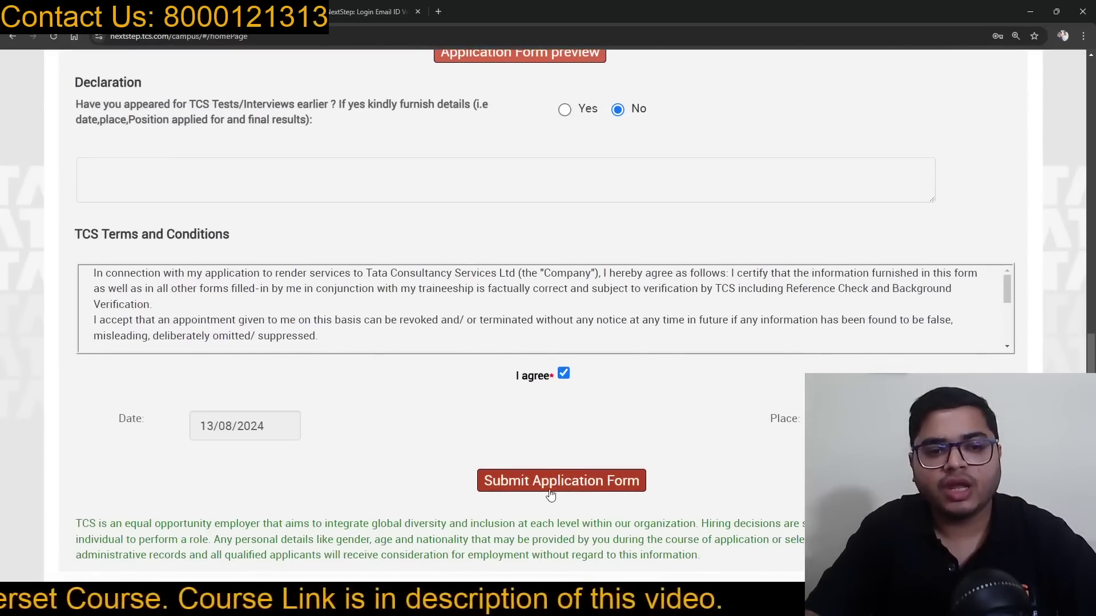
{"action": "left_click", "coordinate": [555, 479]}
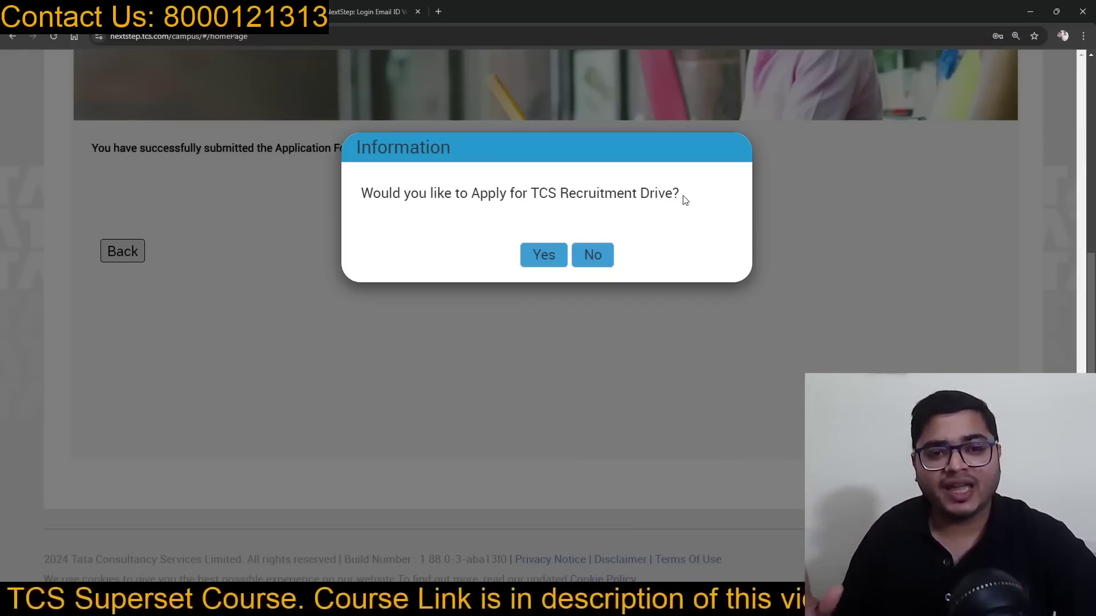
Agree to apply for the TCS Recruitment Drive and pick Delhi as first preferred location.
{"action": "left_click", "coordinate": [542, 258]}
{"action": "scroll", "coordinate": [534, 260], "scroll_direction": "down", "scroll_amount": 2}
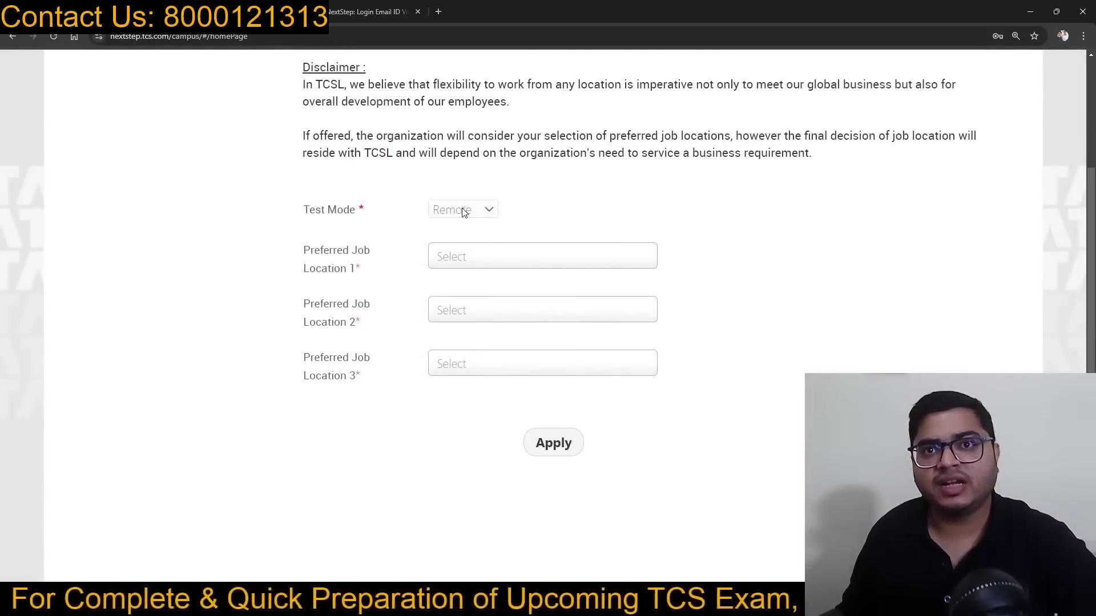
{"action": "left_click", "coordinate": [472, 257]}
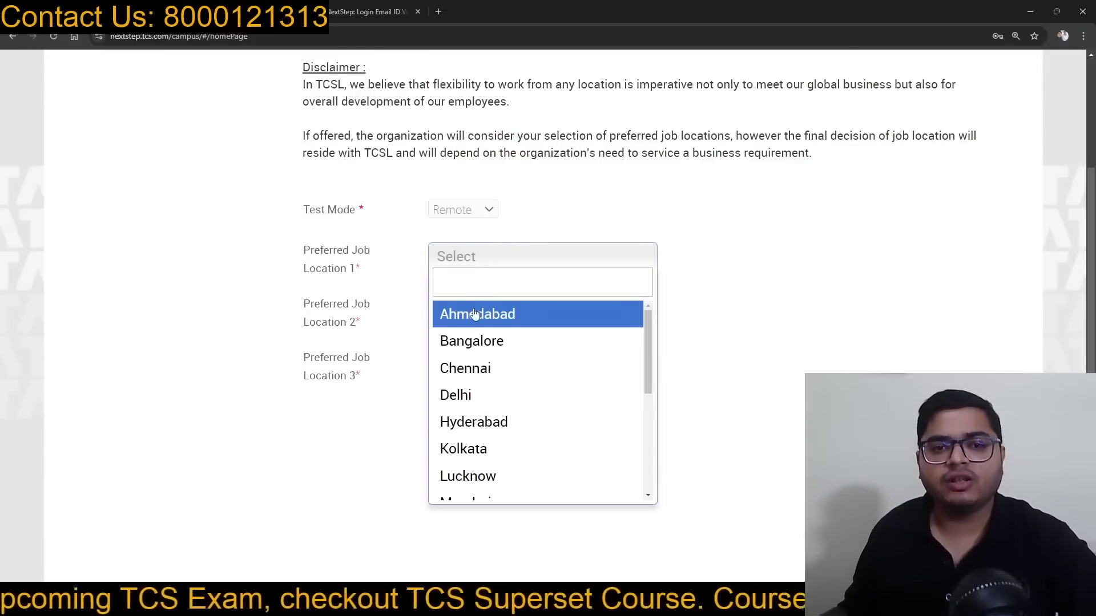
{"action": "left_click", "coordinate": [475, 394]}
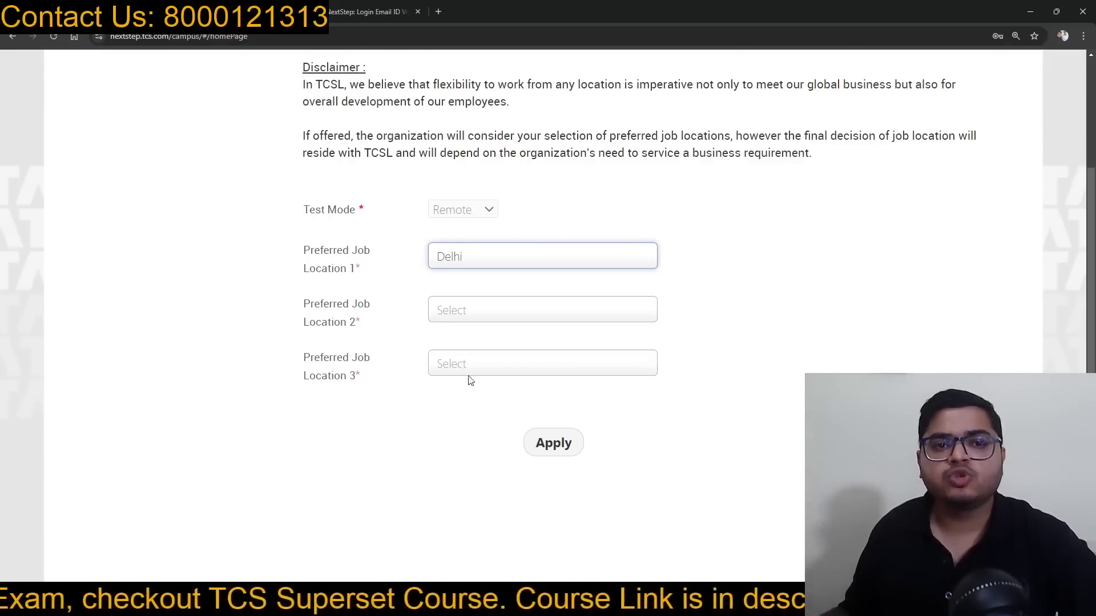
Pick Hyderabad and Lucknow as the second and third preferred job locations.
{"action": "left_click", "coordinate": [477, 313]}
{"action": "left_click", "coordinate": [479, 478]}
{"action": "scroll", "coordinate": [477, 372], "scroll_direction": "down", "scroll_amount": 1}
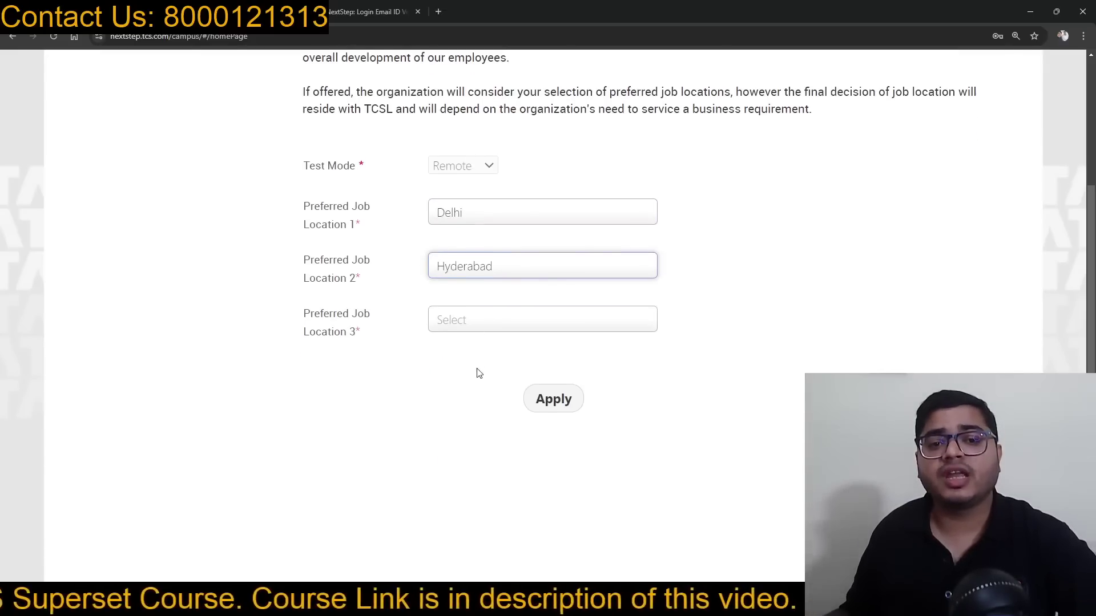
{"action": "left_click", "coordinate": [477, 308]}
{"action": "left_click", "coordinate": [492, 522]}
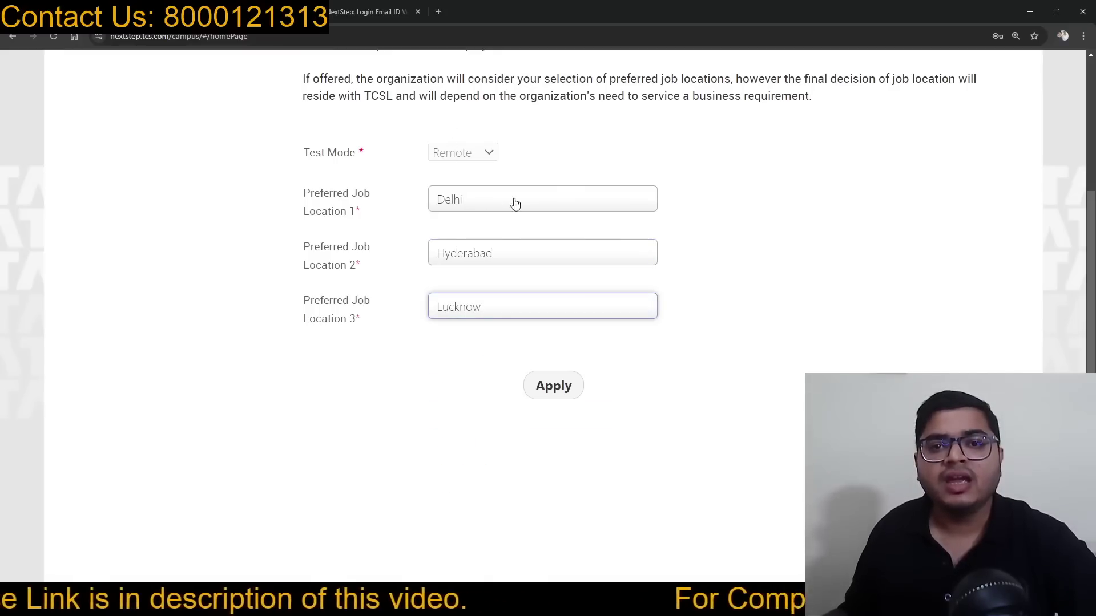
{"action": "scroll", "coordinate": [514, 204], "scroll_direction": "up", "scroll_amount": 2}
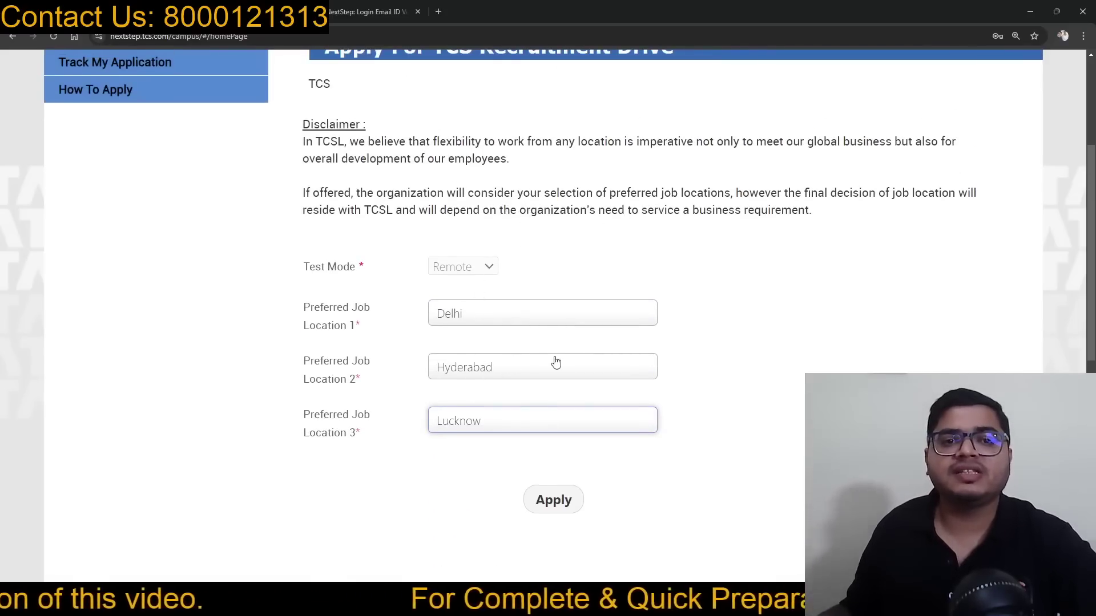
{"action": "scroll", "coordinate": [537, 323], "scroll_direction": "up", "scroll_amount": 4}
{"action": "scroll", "coordinate": [538, 323], "scroll_direction": "down", "scroll_amount": 2}
{"action": "scroll", "coordinate": [537, 323], "scroll_direction": "down", "scroll_amount": 3}
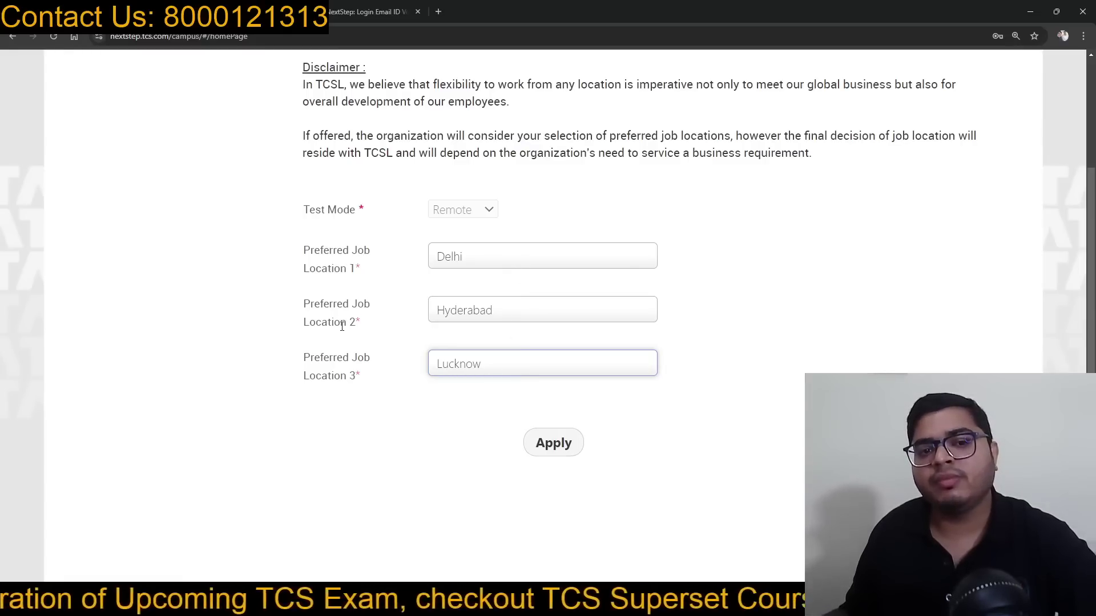
Apply to the drive and review the Applied for Drive and Application Received status rows.
{"action": "left_click", "coordinate": [561, 446]}
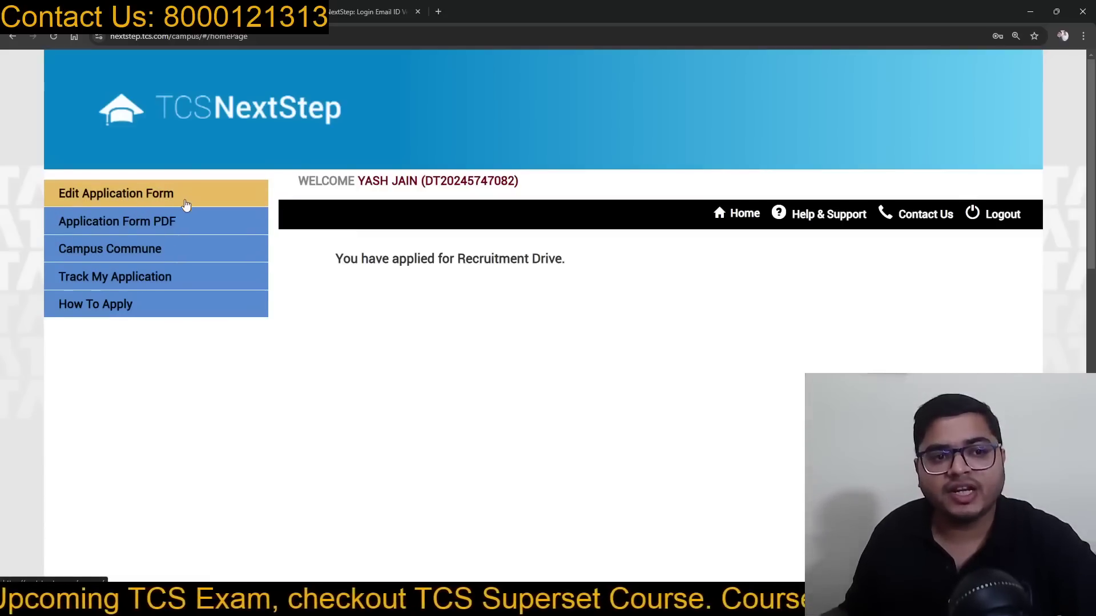
{"action": "left_click", "coordinate": [157, 282]}
{"action": "scroll", "coordinate": [485, 342], "scroll_direction": "down", "scroll_amount": 5}
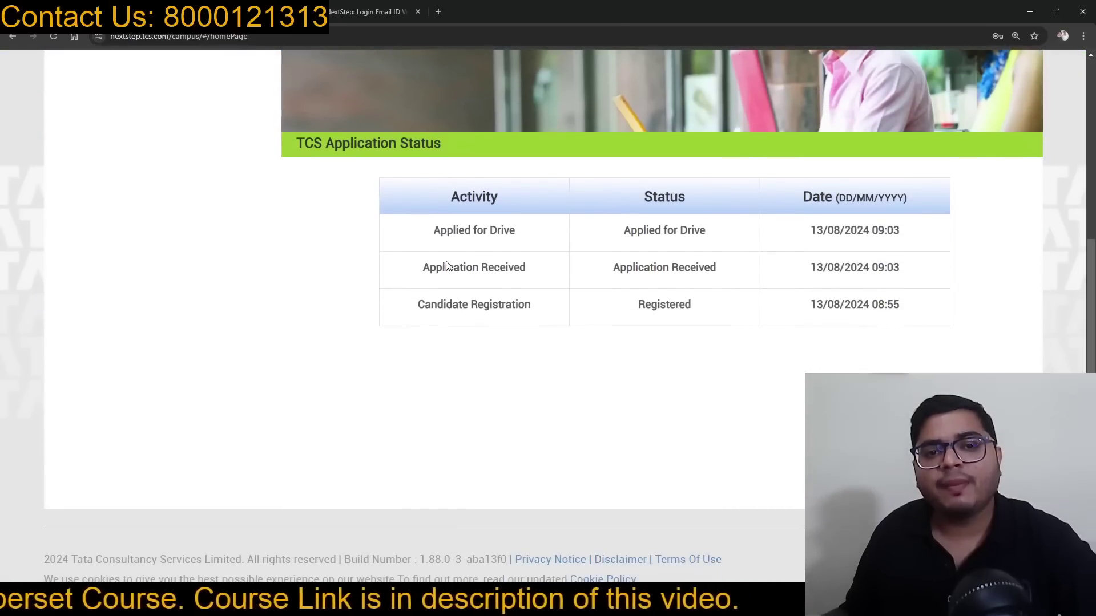
{"action": "left_click_drag", "start_coordinate": [435, 230], "coordinate": [914, 241]}
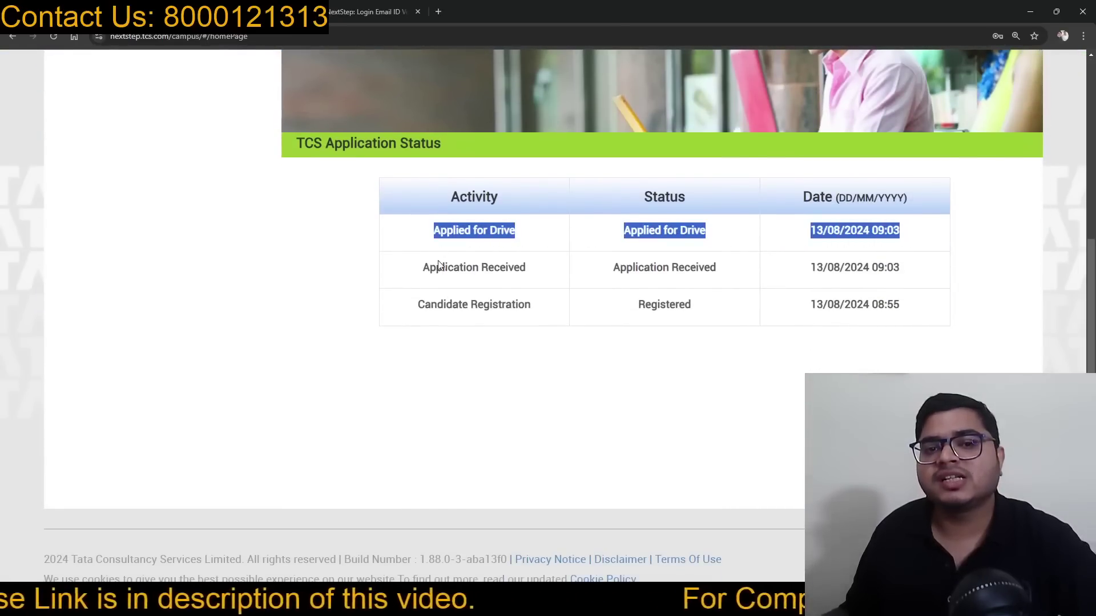
{"action": "left_click_drag", "start_coordinate": [421, 268], "coordinate": [900, 278]}
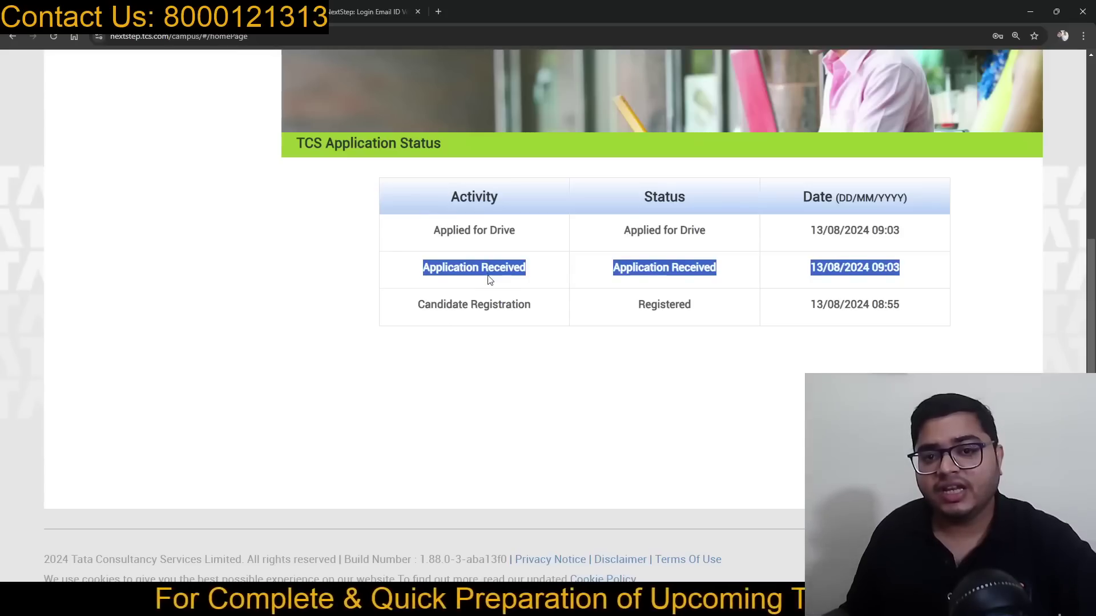
{"action": "left_click", "coordinate": [597, 345]}
{"action": "scroll", "coordinate": [590, 350], "scroll_direction": "up", "scroll_amount": 5}
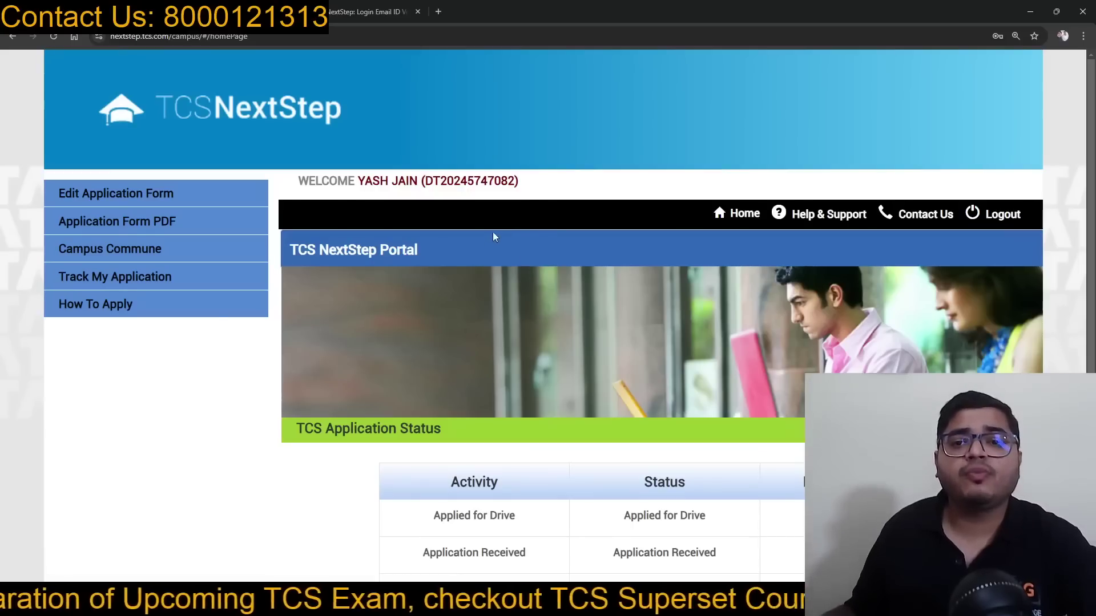
Log out of NextStep and reopen the portal through a Google search for 'tcs nextstep portal'.
{"action": "left_click", "coordinate": [985, 222]}
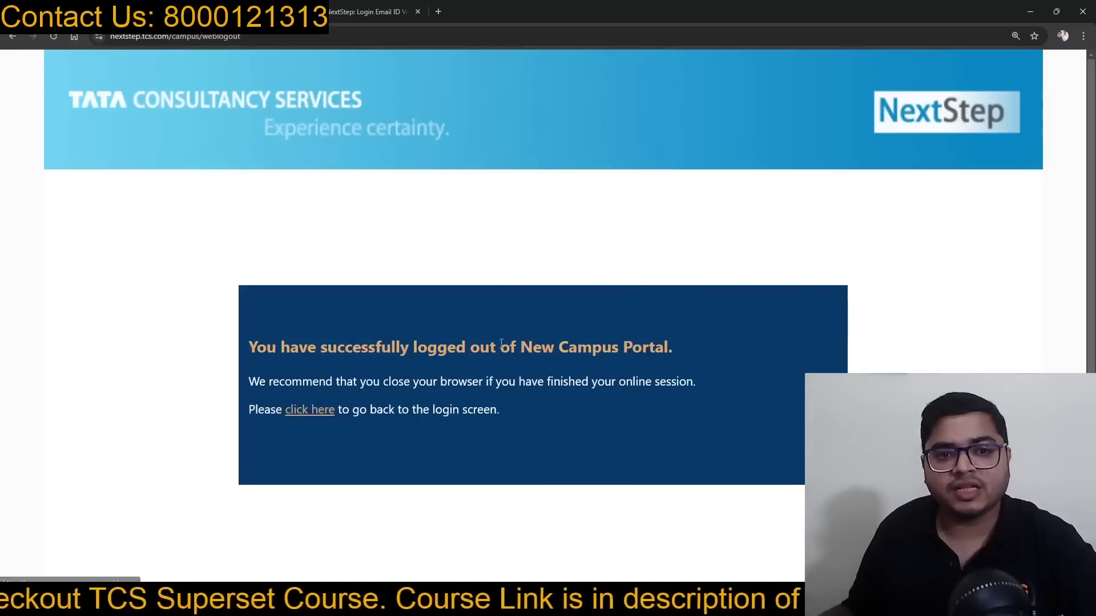
{"action": "left_click", "coordinate": [322, 412]}
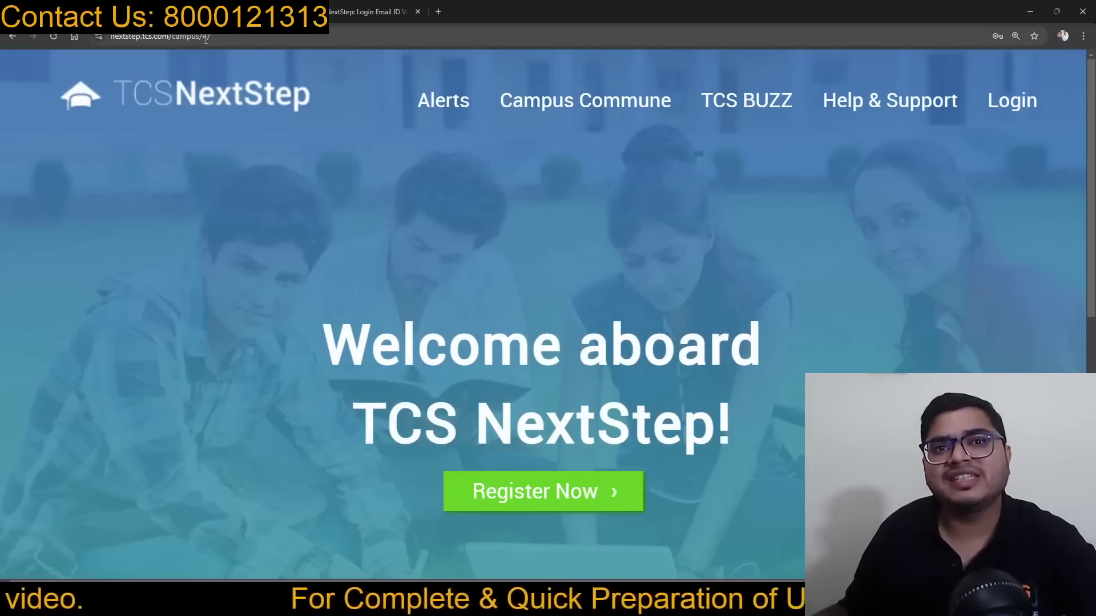
{"action": "left_click", "coordinate": [235, 40]}
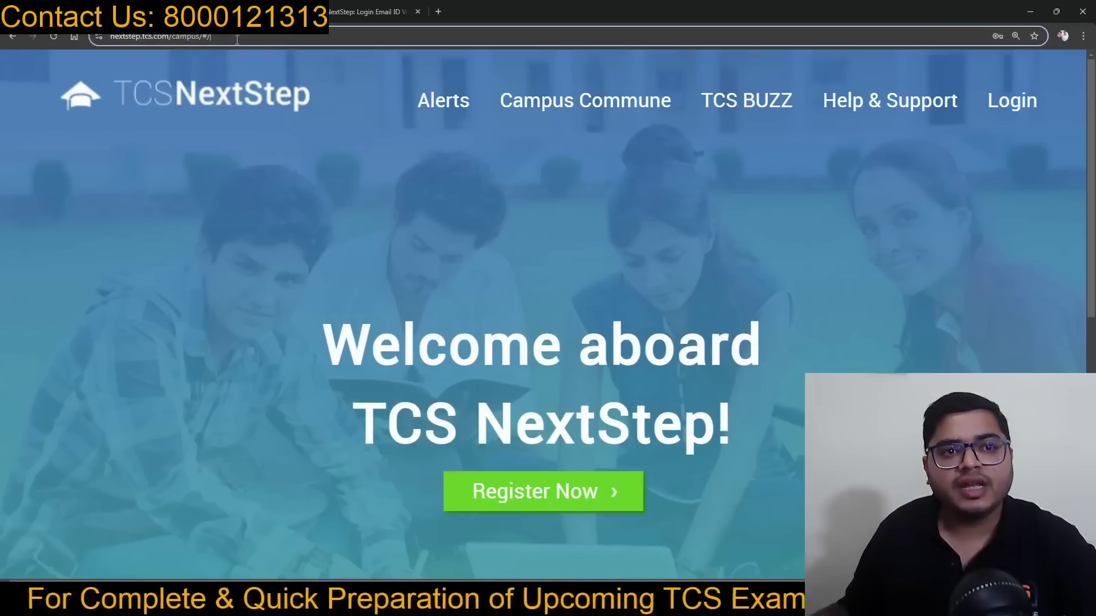
{"action": "type", "text": "tcs nextstep portal"}
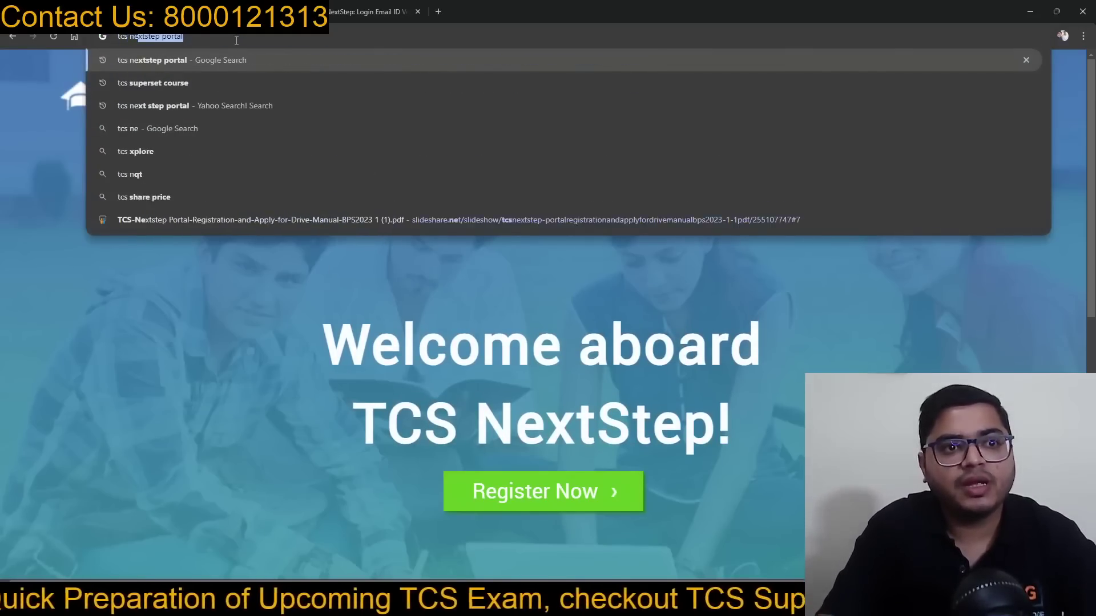
{"action": "key", "text": "Return"}
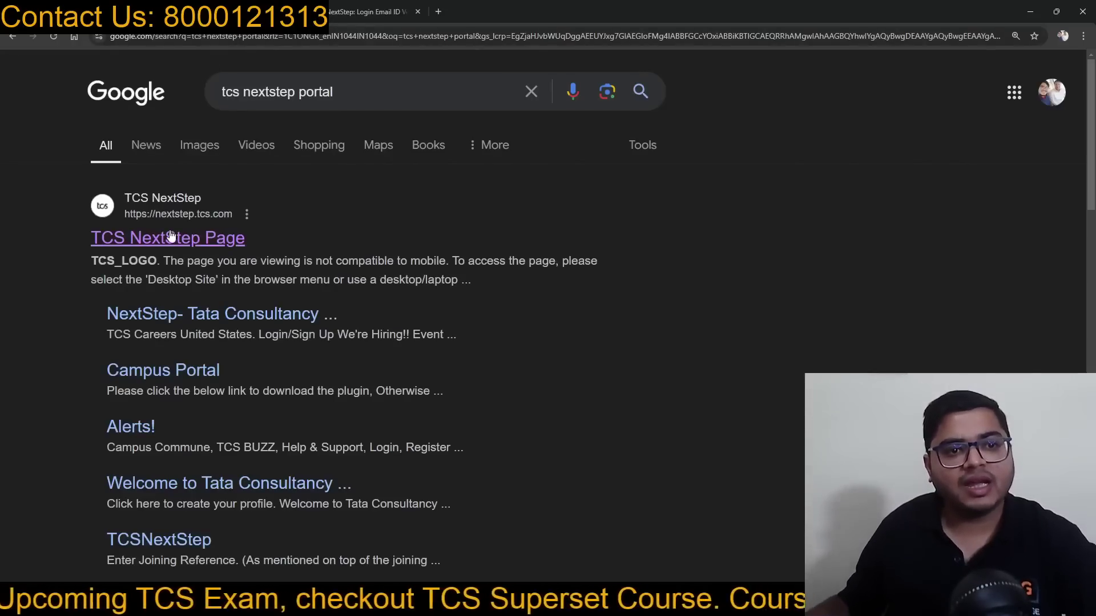
{"action": "left_click", "coordinate": [221, 237]}
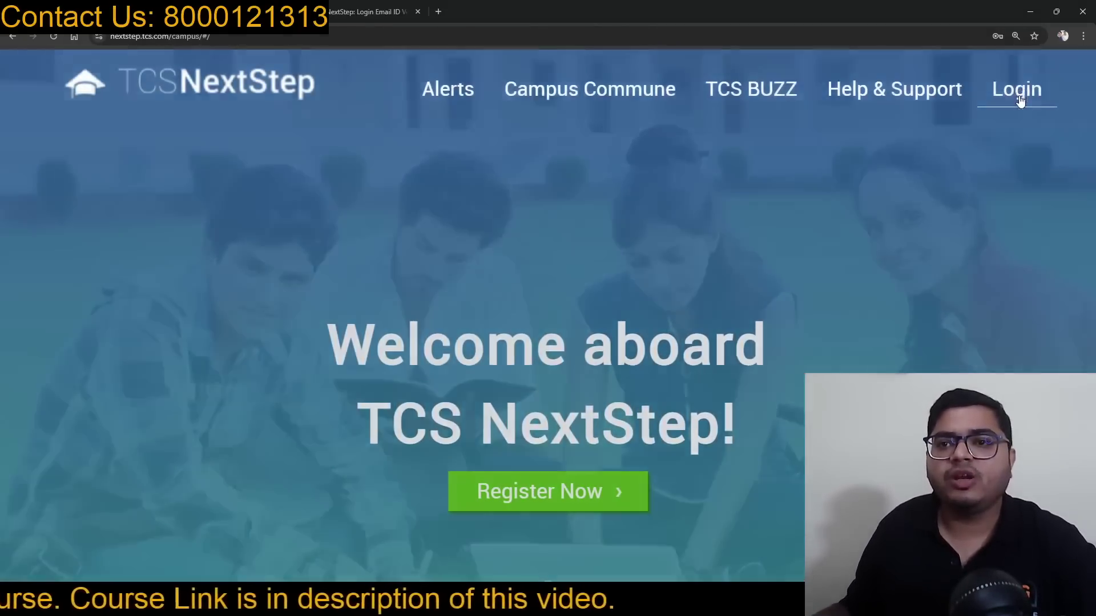
Submit the registered email address and the captcha on the Login form to request an OTP.
{"action": "left_click", "coordinate": [1018, 95]}
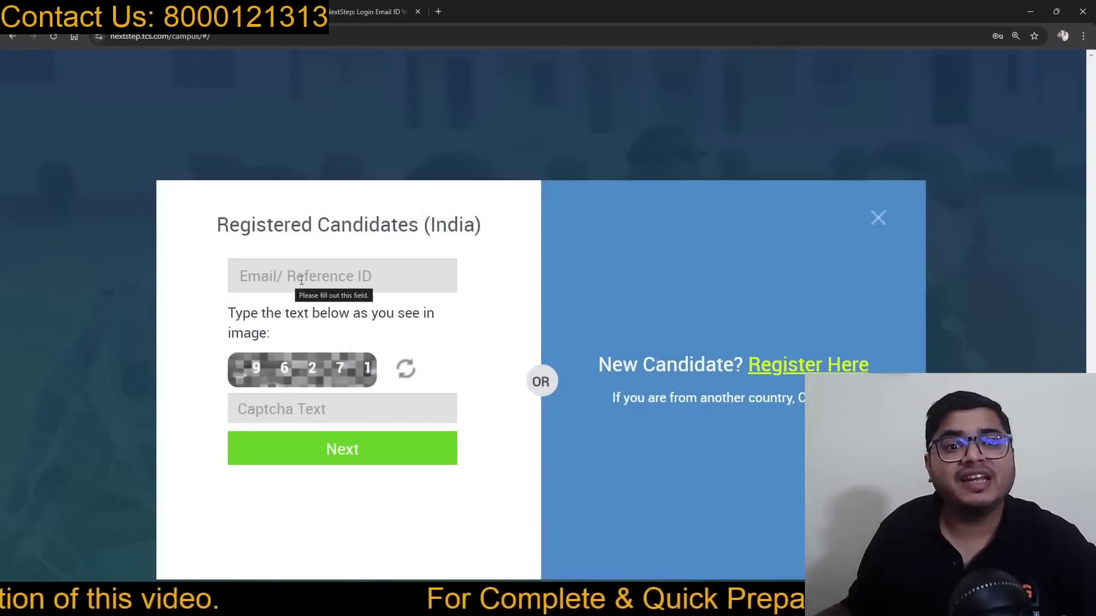
{"action": "left_click", "coordinate": [359, 276]}
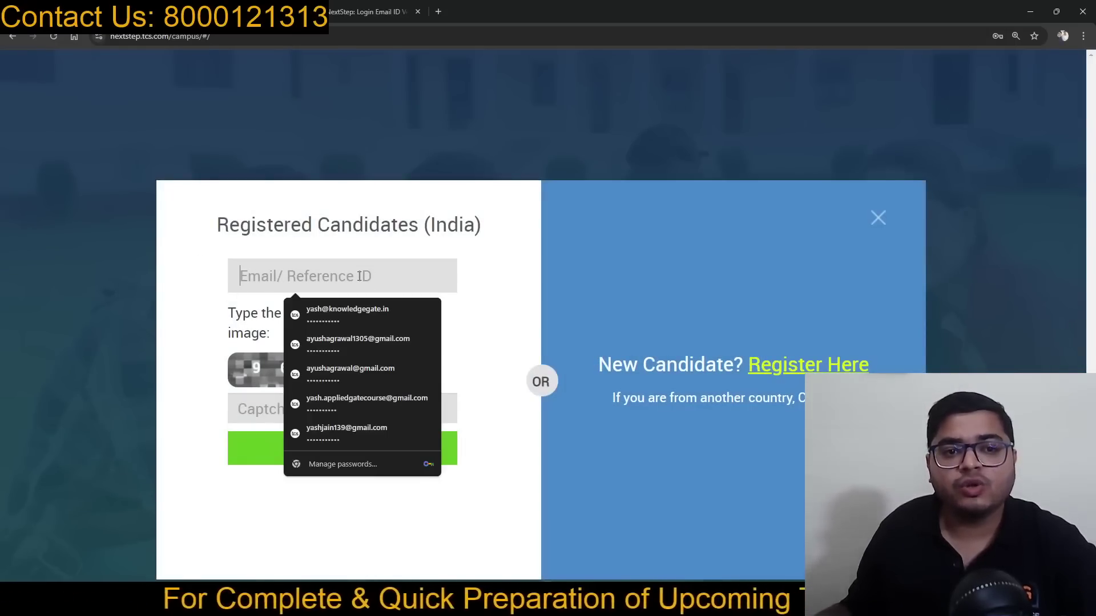
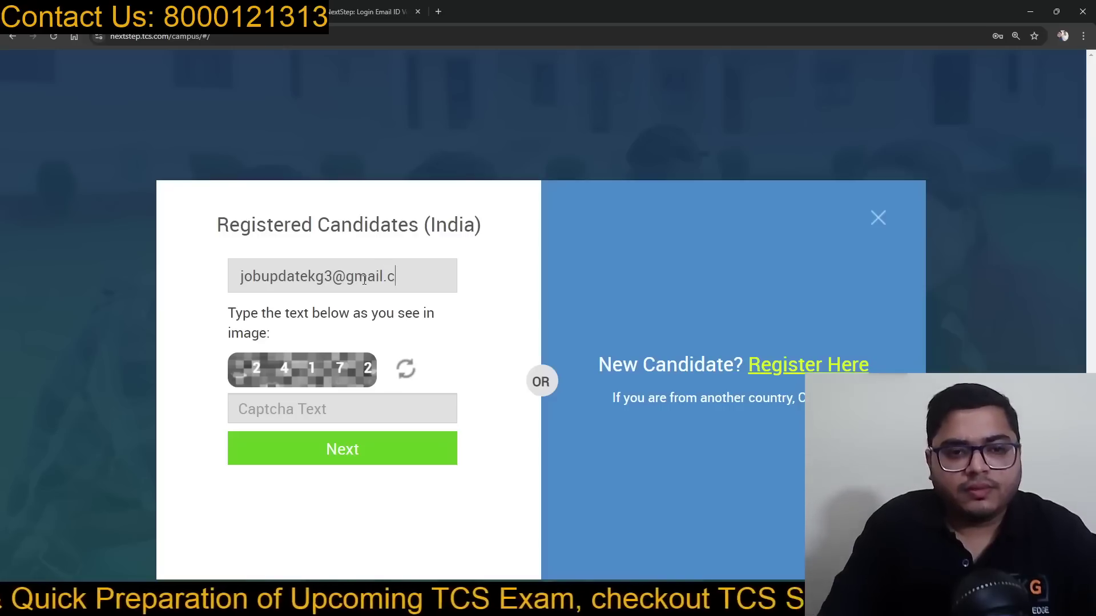
{"action": "key", "text": "Tab"}
{"action": "type", "text": "2417"}
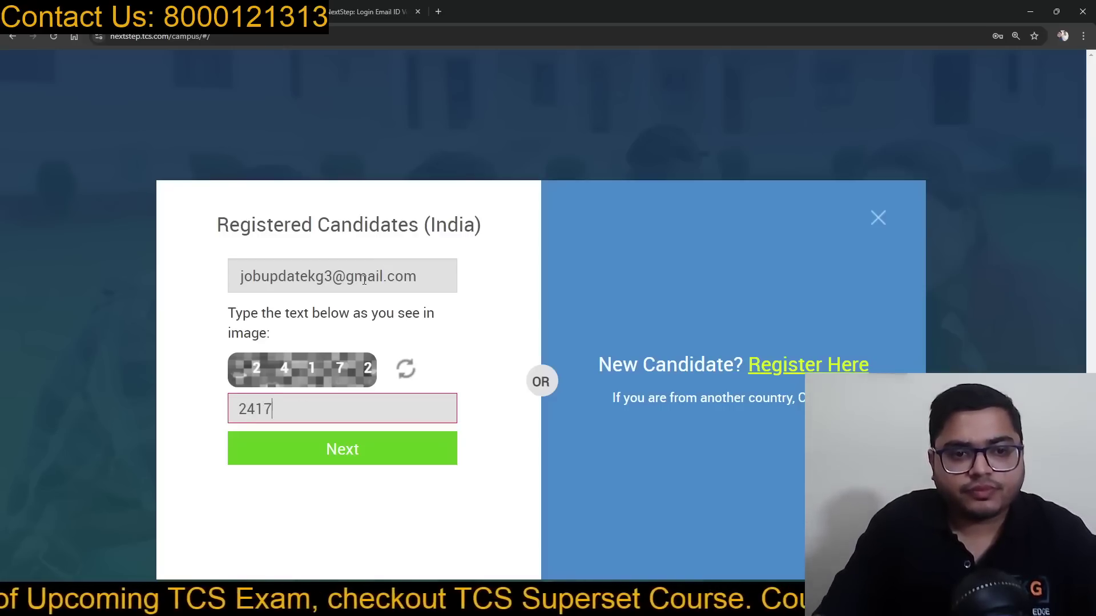
{"action": "type", "text": "2"}
{"action": "left_click", "coordinate": [310, 456]}
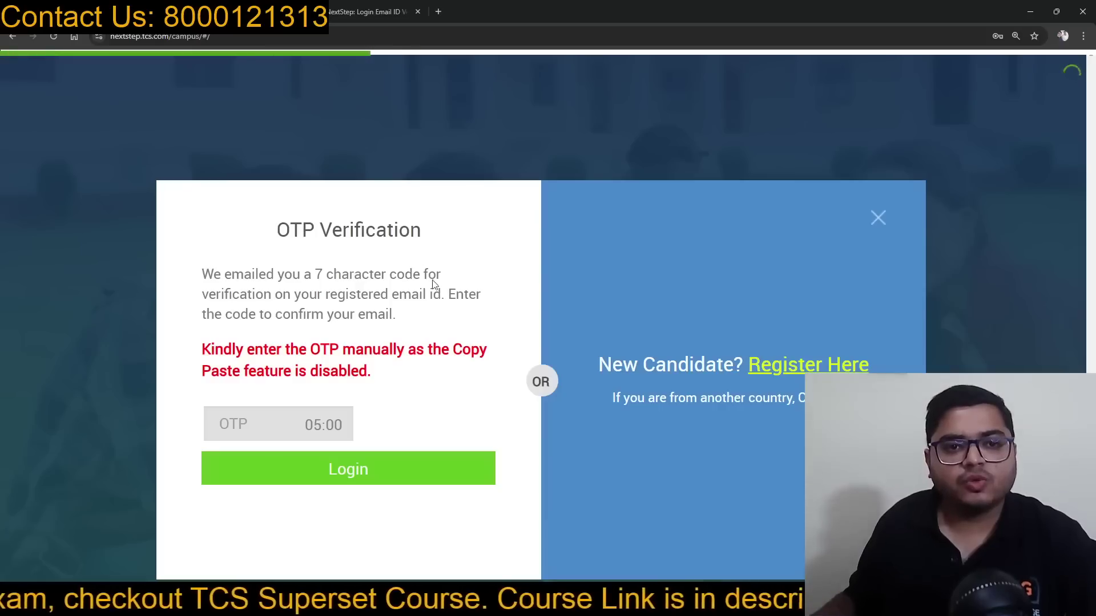
Switch Gmail to the registered account and open the newest login verification email.
{"action": "left_click", "coordinate": [257, 11]}
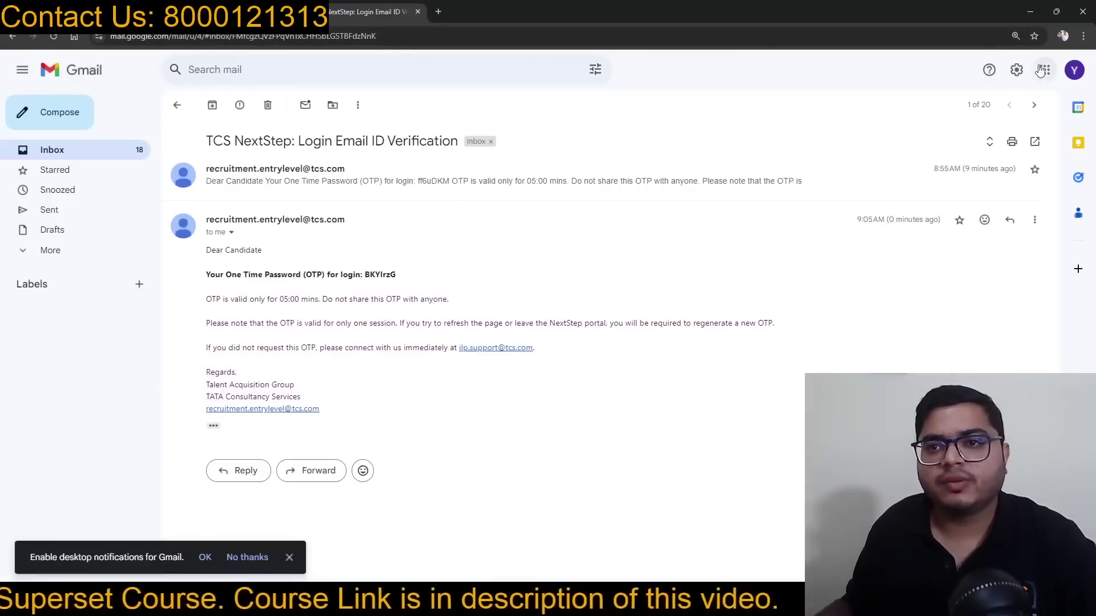
{"action": "left_click", "coordinate": [1074, 69]}
{"action": "left_click", "coordinate": [947, 405]}
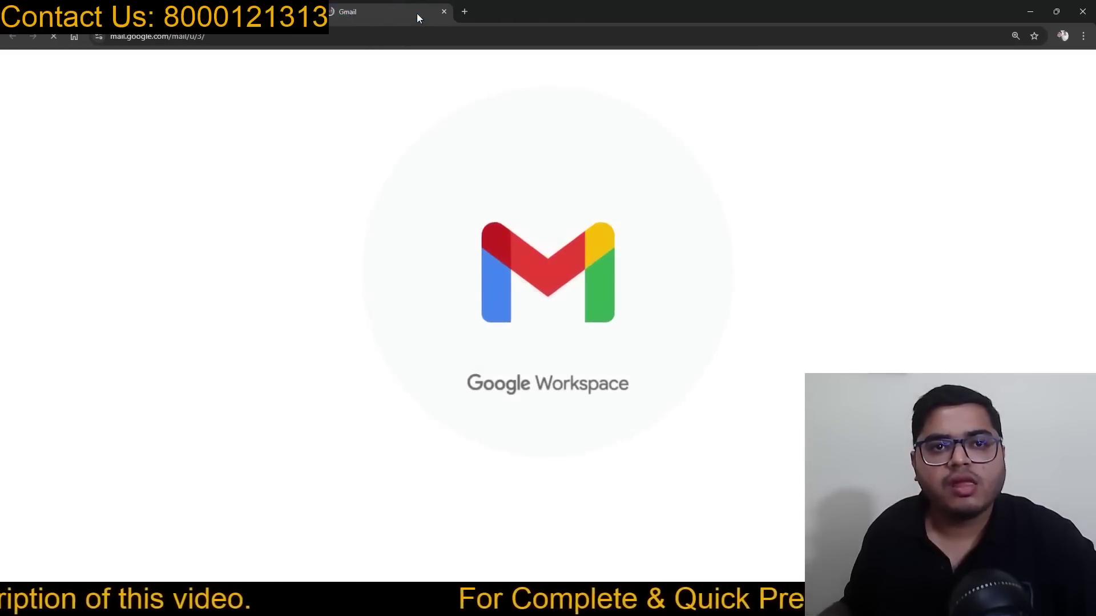
{"action": "left_click", "coordinate": [417, 11]}
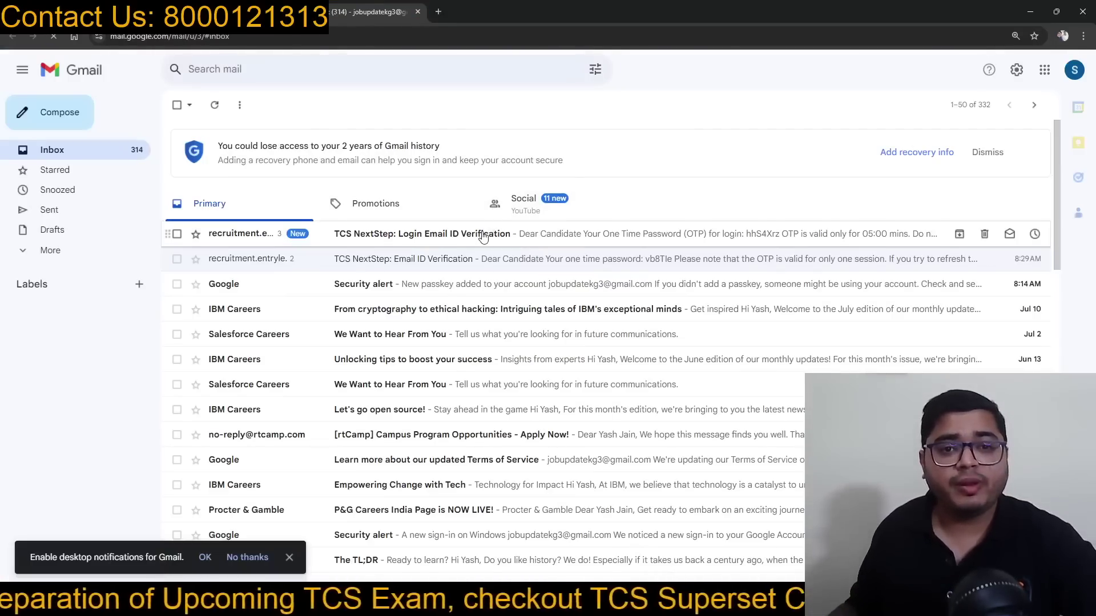
{"action": "left_click", "coordinate": [485, 234]}
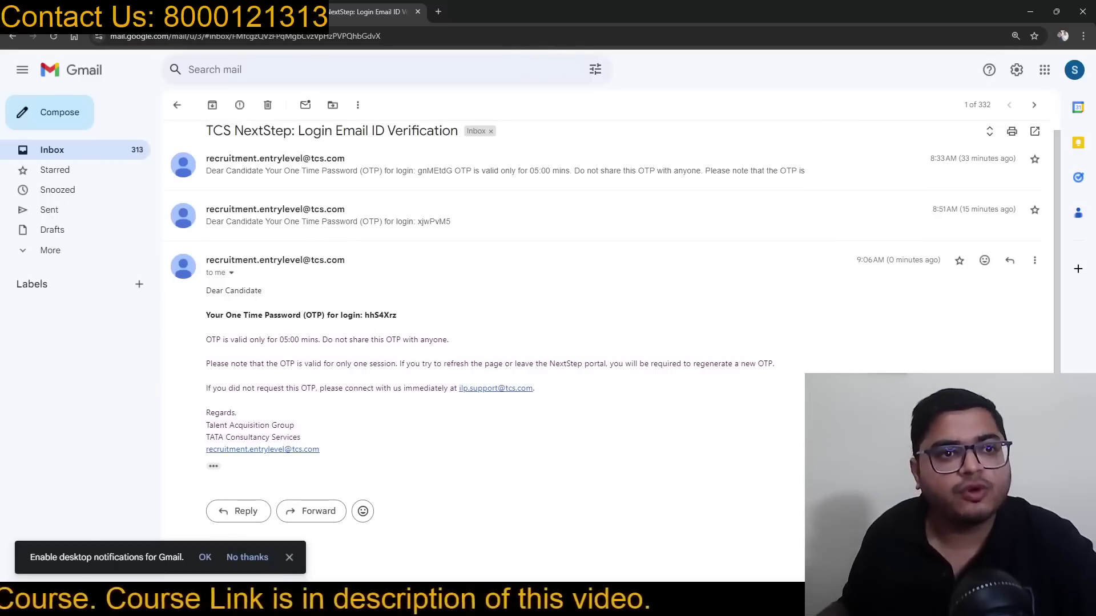
Enter the 7-character OTP from the email on the verification page and log in.
{"action": "key", "text": "ctrl+Tab"}
{"action": "left_click", "coordinate": [278, 424]}
{"action": "type", "text": "••"}
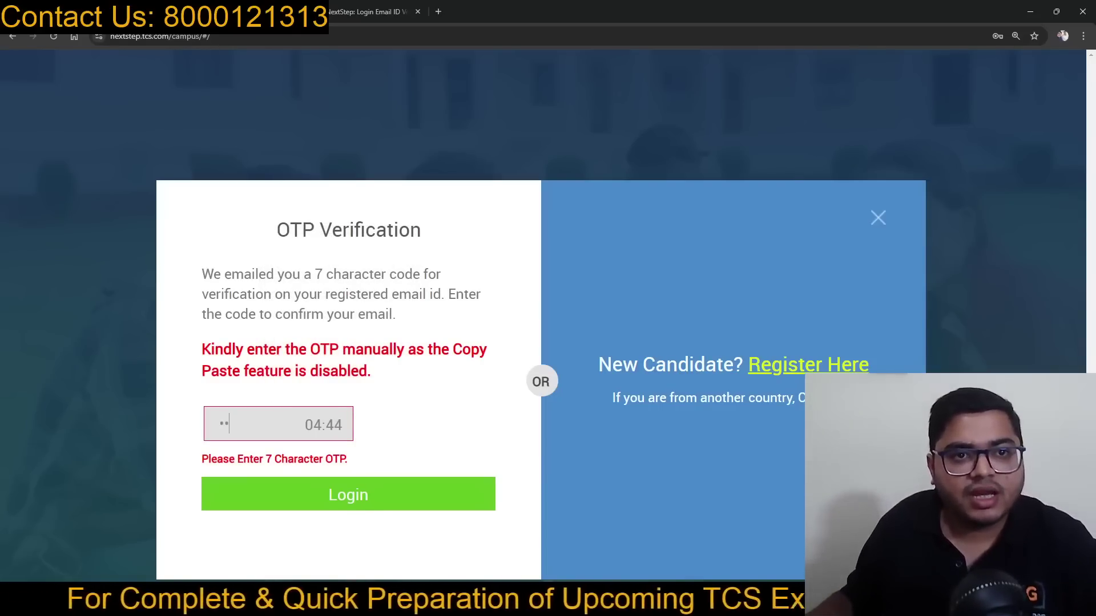
{"action": "key", "text": "ctrl+Tab"}
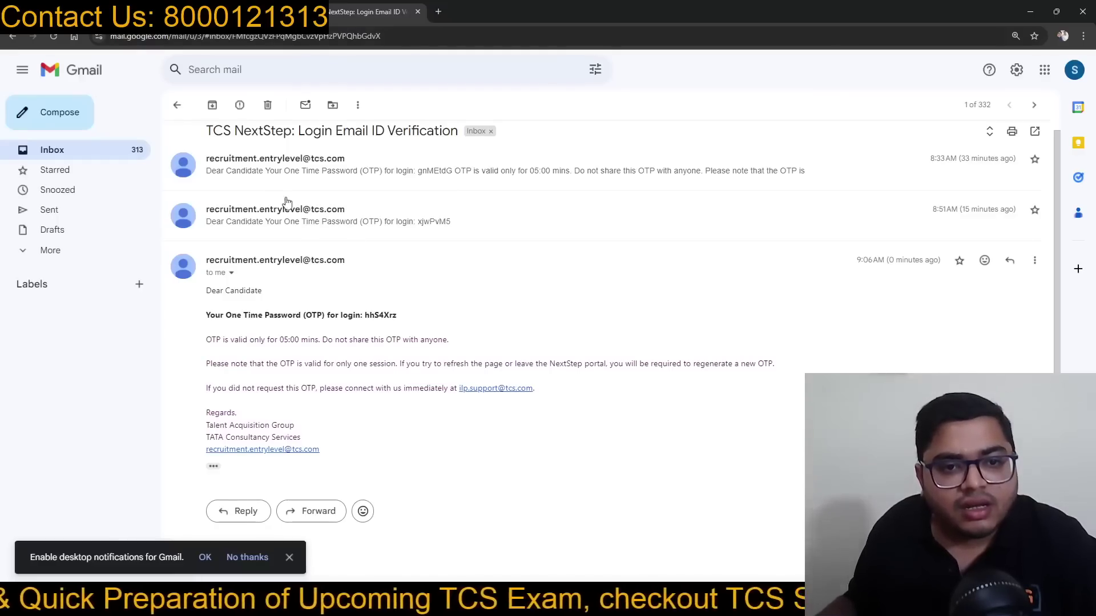
{"action": "key", "text": "ctrl+Tab"}
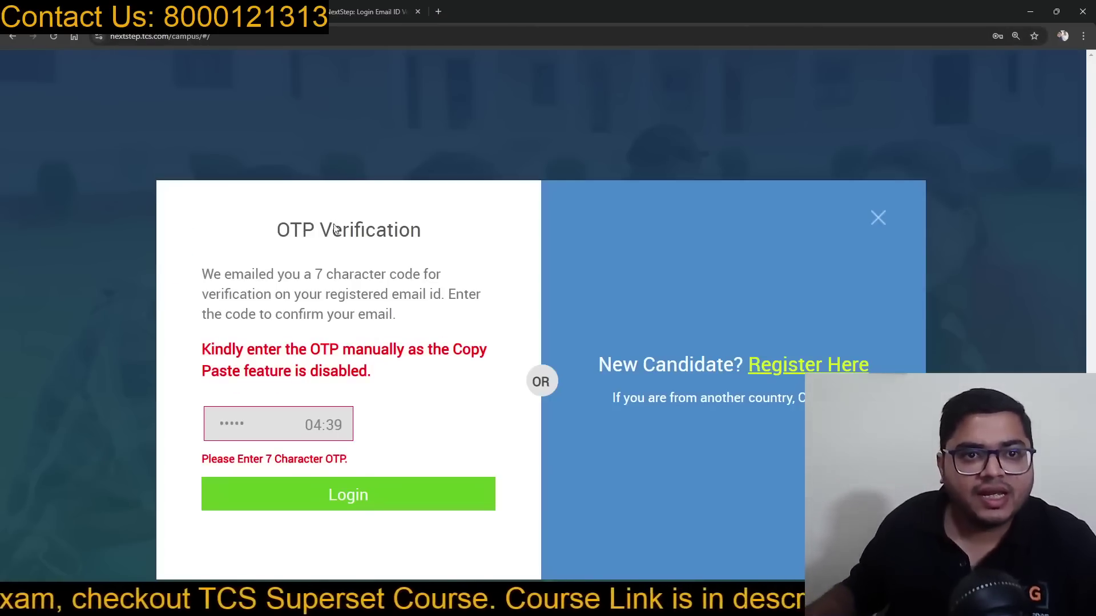
{"action": "left_click", "coordinate": [409, 6]}
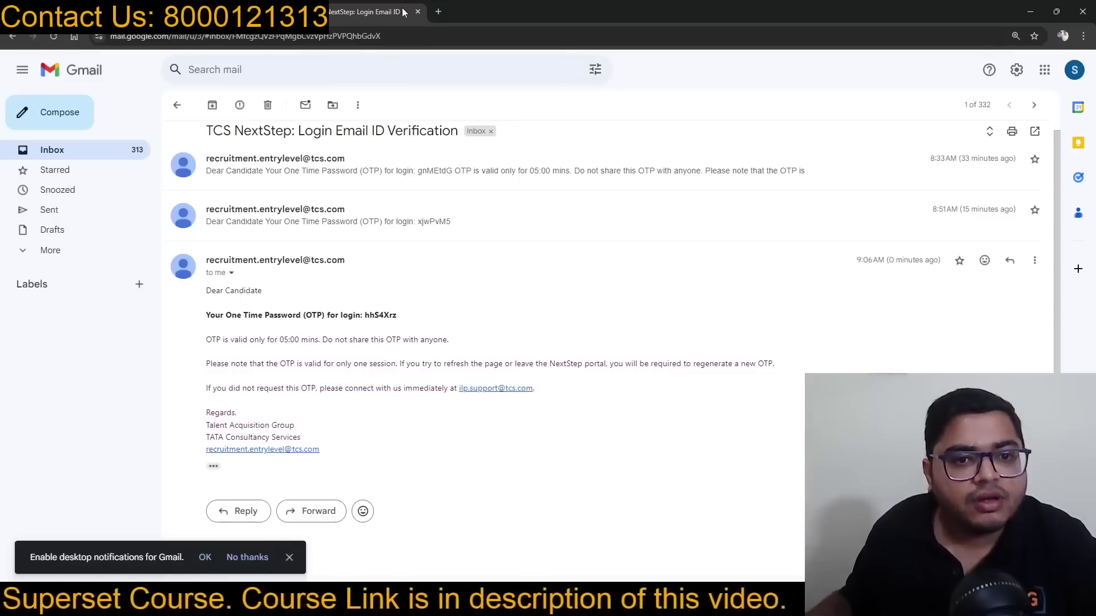
{"action": "key", "text": "ctrl+Tab"}
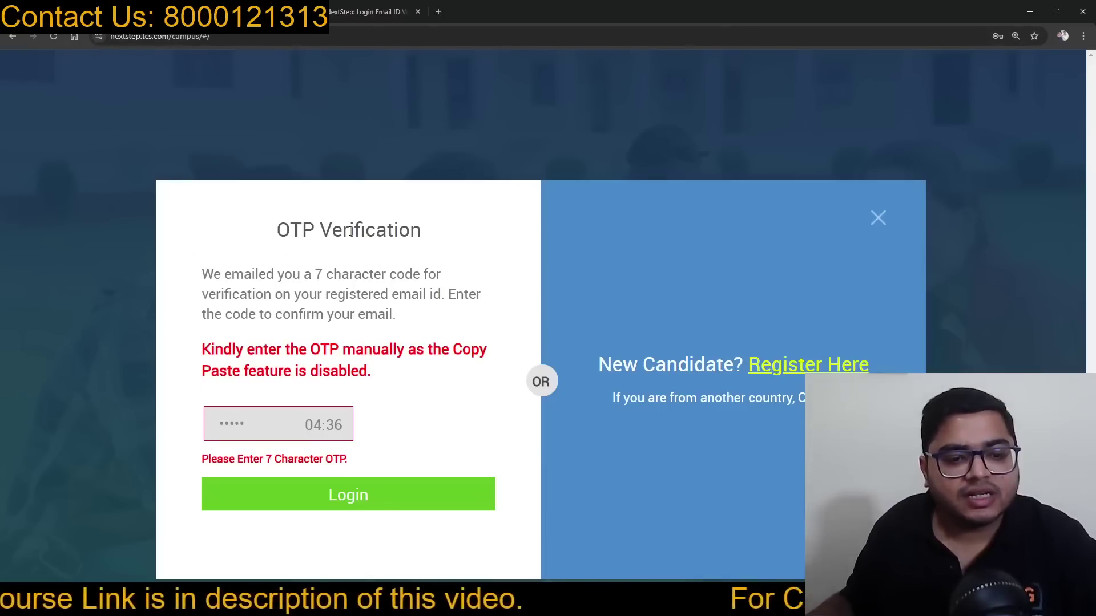
{"action": "type", "text": "1"}
{"action": "left_click", "coordinate": [368, 471]}
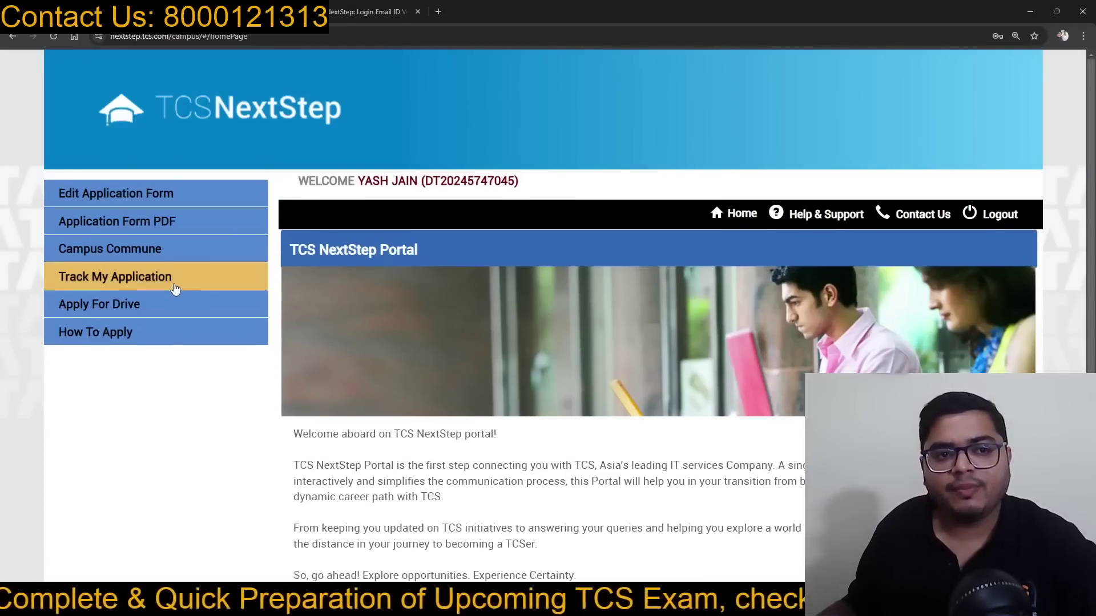
Open Track My Application to view Applied for Drive, Application Received and Registered statuses.
{"action": "left_click", "coordinate": [717, 214]}
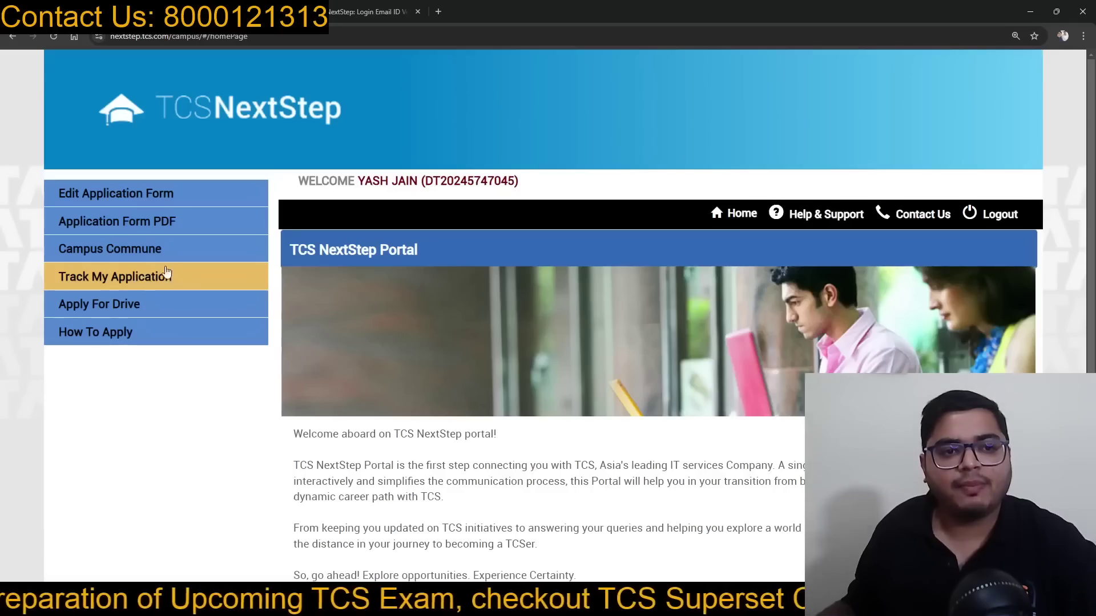
{"action": "left_click", "coordinate": [139, 277]}
{"action": "scroll", "coordinate": [531, 344], "scroll_direction": "down", "scroll_amount": 5}
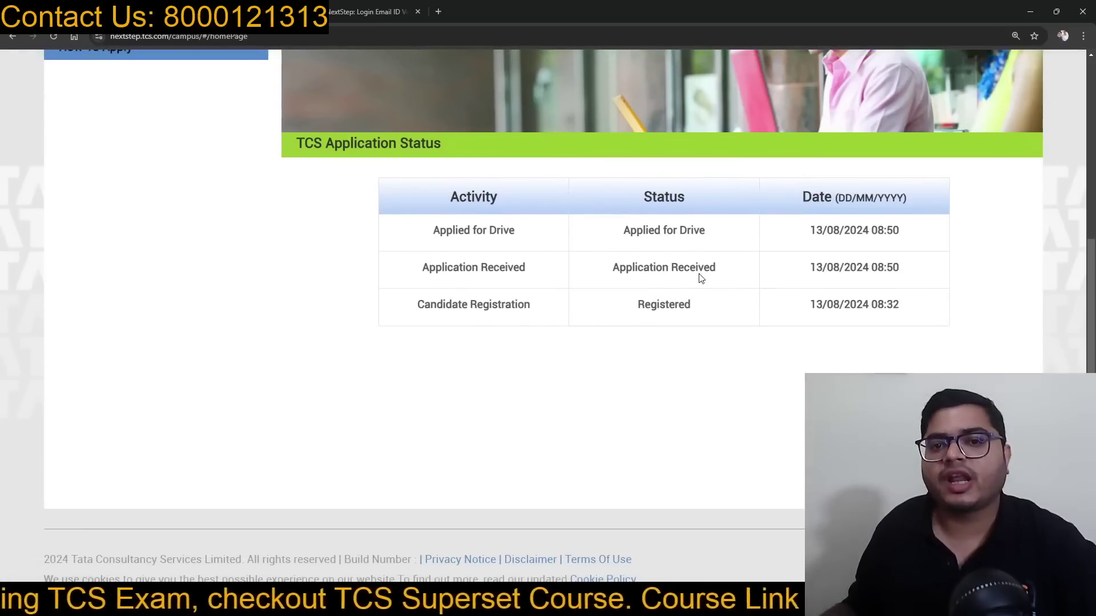
{"action": "scroll", "coordinate": [701, 278], "scroll_direction": "up", "scroll_amount": 4}
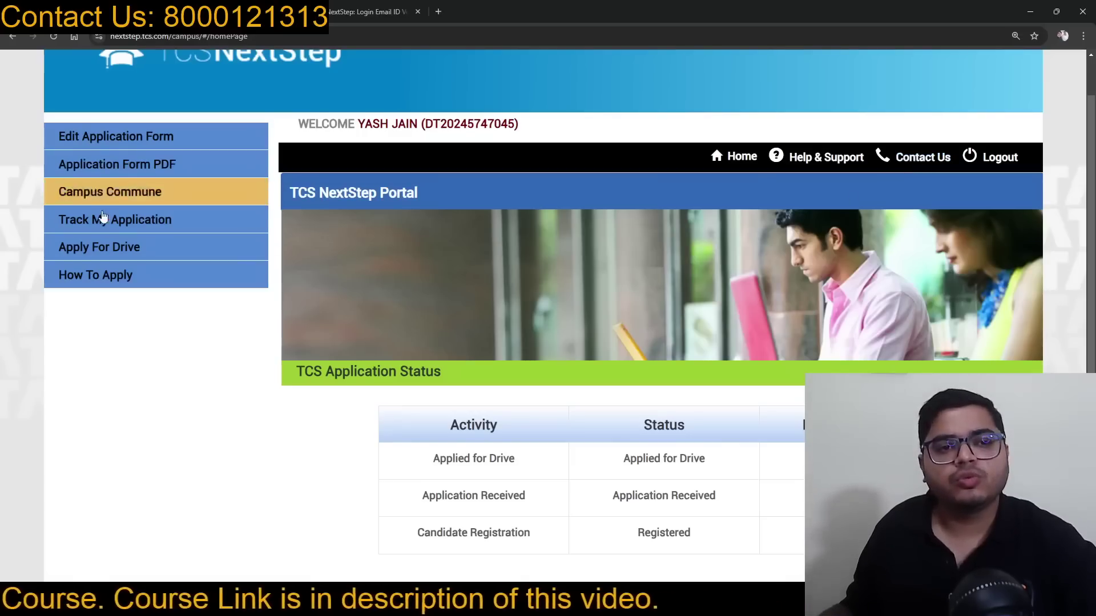
{"action": "scroll", "coordinate": [412, 353], "scroll_direction": "up", "scroll_amount": 1}
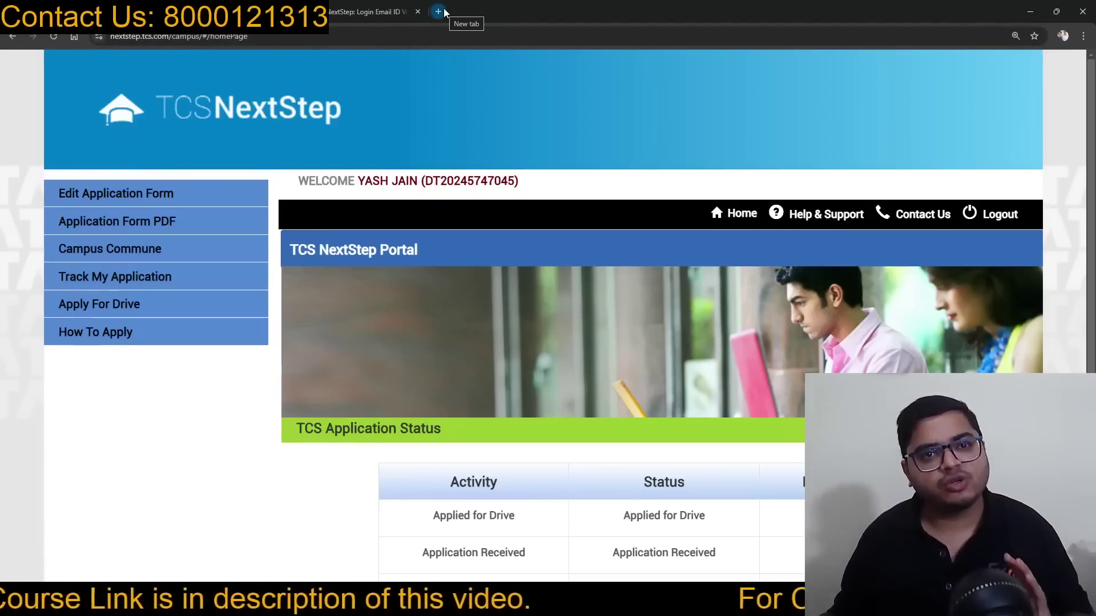
Search 'tcs superset course' in a new tab and open the KnowledgeGATE course result.
{"action": "left_click", "coordinate": [444, 8]}
{"action": "type", "text": "tc"}
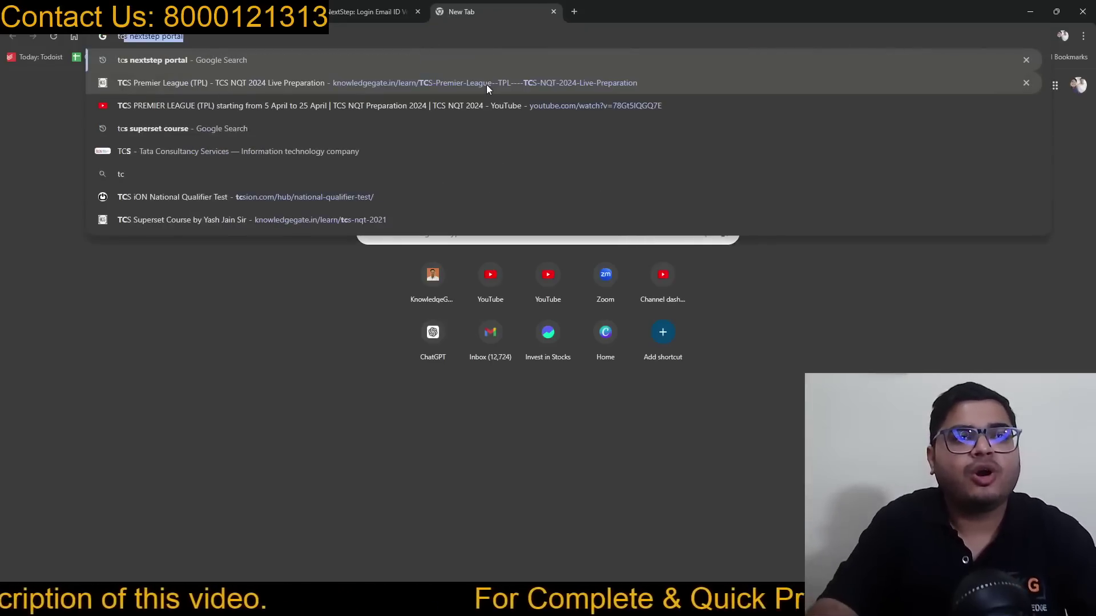
{"action": "type", "text": "s s"}
{"action": "key", "text": "Return"}
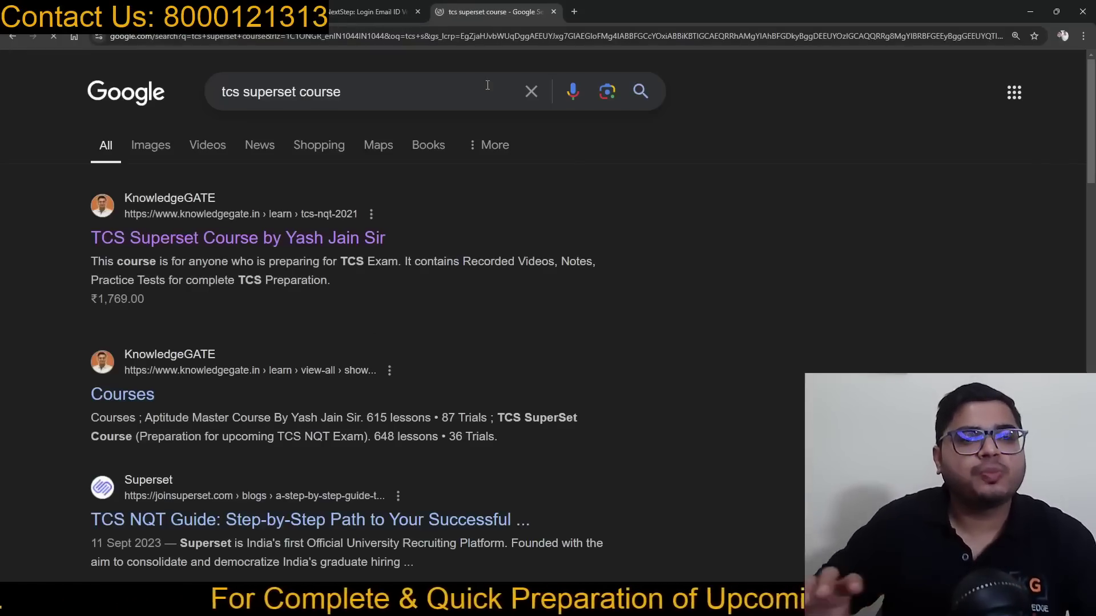
{"action": "left_click", "coordinate": [311, 247]}
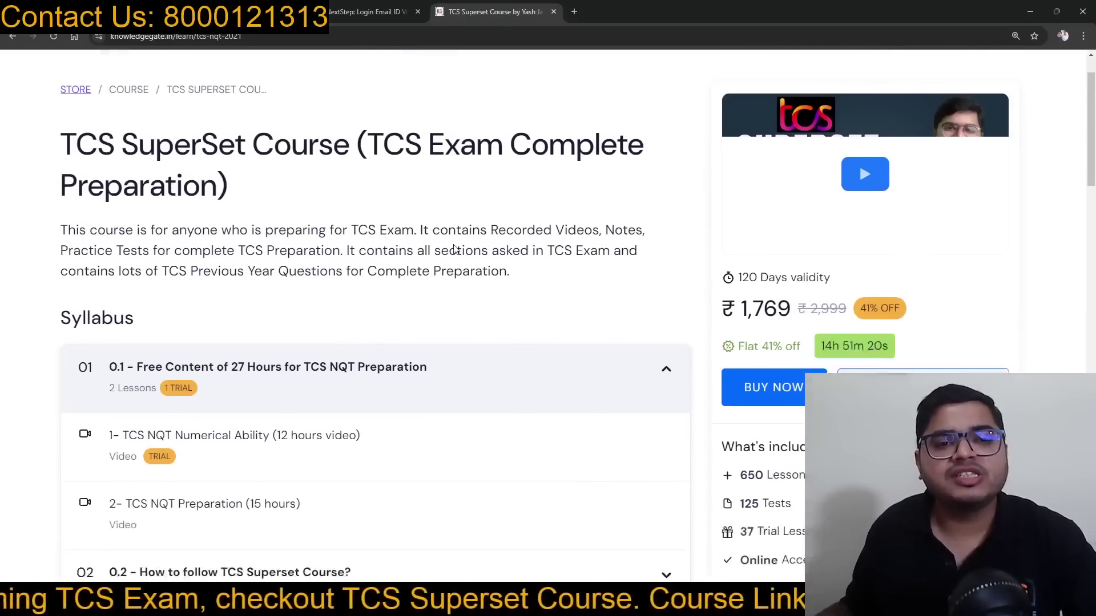
Collapse free-content section 01 and scroll through the twelve syllabus sections.
{"action": "scroll", "coordinate": [473, 328], "scroll_direction": "down", "scroll_amount": 2}
{"action": "left_click", "coordinate": [594, 355]}
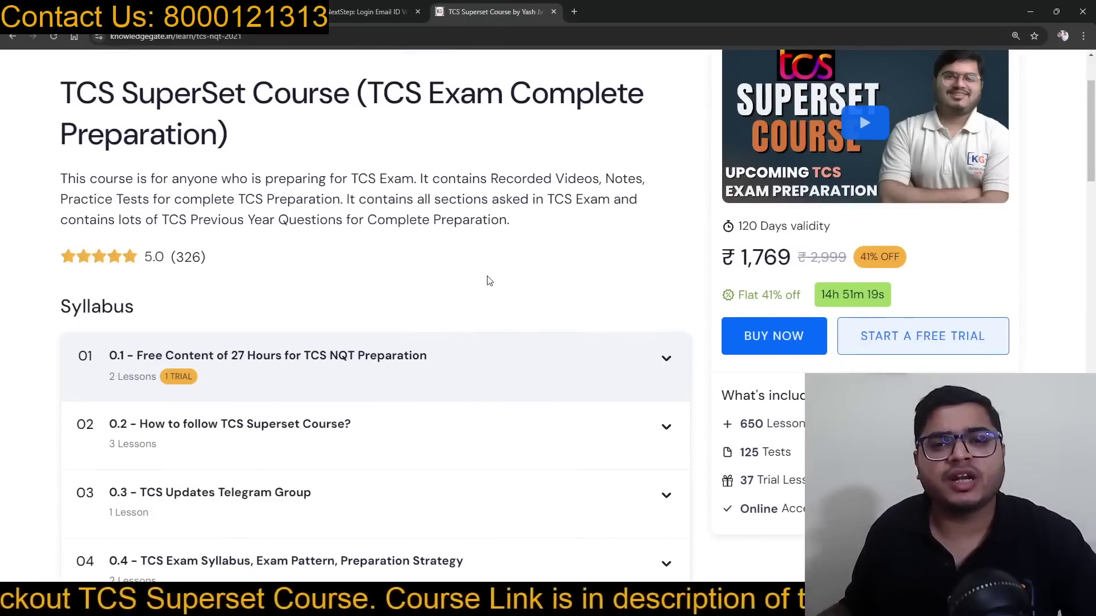
{"action": "scroll", "coordinate": [485, 278], "scroll_direction": "up", "scroll_amount": 2}
{"action": "scroll", "coordinate": [483, 277], "scroll_direction": "down", "scroll_amount": 4}
{"action": "scroll", "coordinate": [482, 278], "scroll_direction": "down", "scroll_amount": 2}
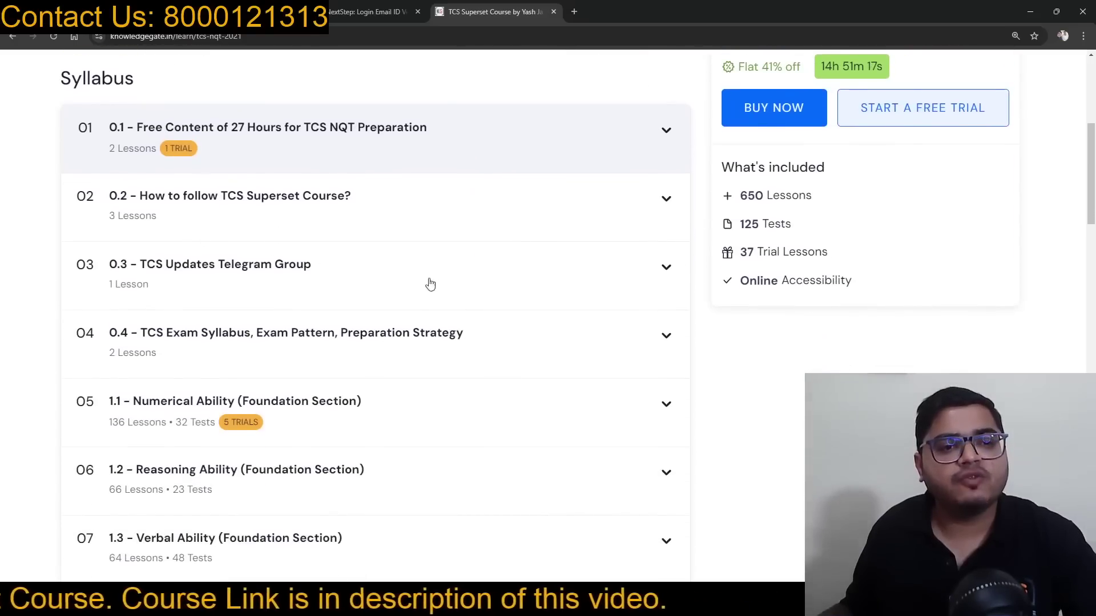
{"action": "scroll", "coordinate": [439, 291], "scroll_direction": "down", "scroll_amount": 5}
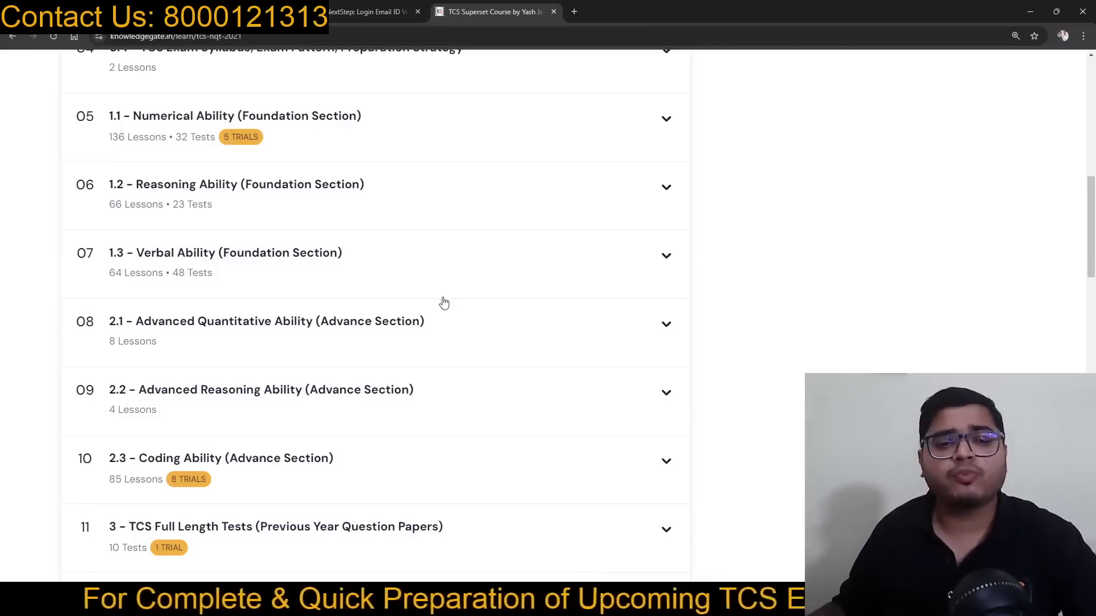
{"action": "scroll", "coordinate": [443, 303], "scroll_direction": "down", "scroll_amount": 5}
{"action": "scroll", "coordinate": [446, 327], "scroll_direction": "up", "scroll_amount": 14}
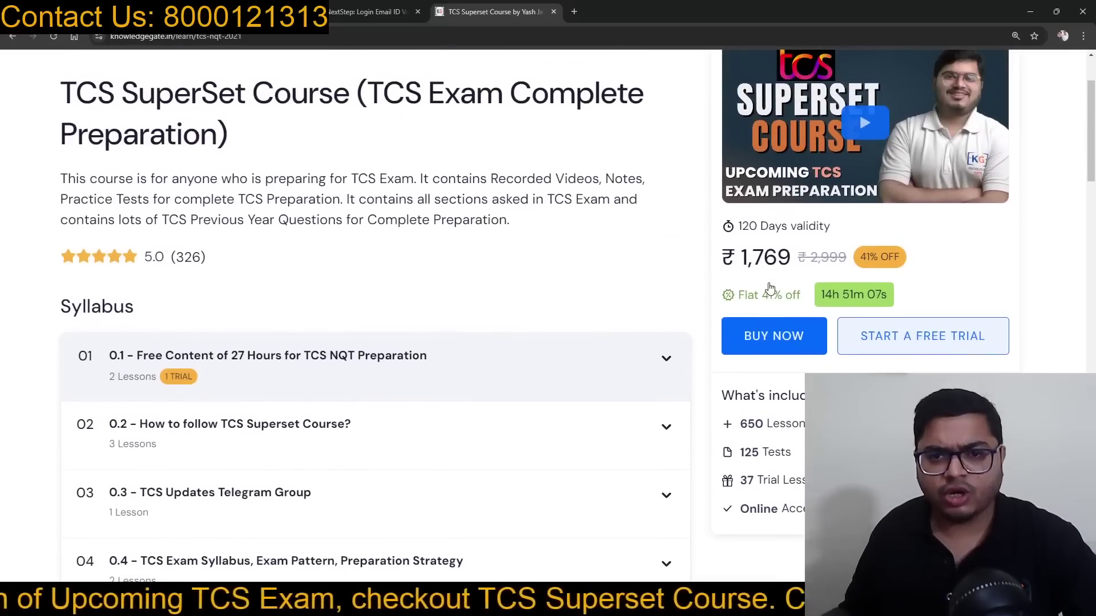
{"action": "scroll", "coordinate": [545, 288], "scroll_direction": "up", "scroll_amount": 1}
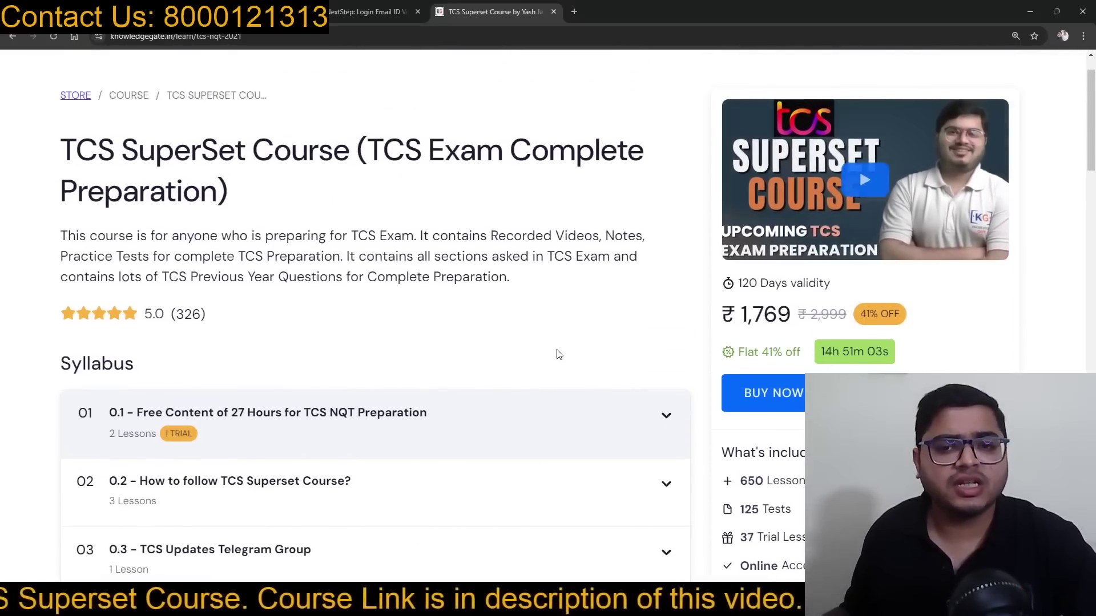
{"action": "scroll", "coordinate": [636, 363], "scroll_direction": "down", "scroll_amount": 1}
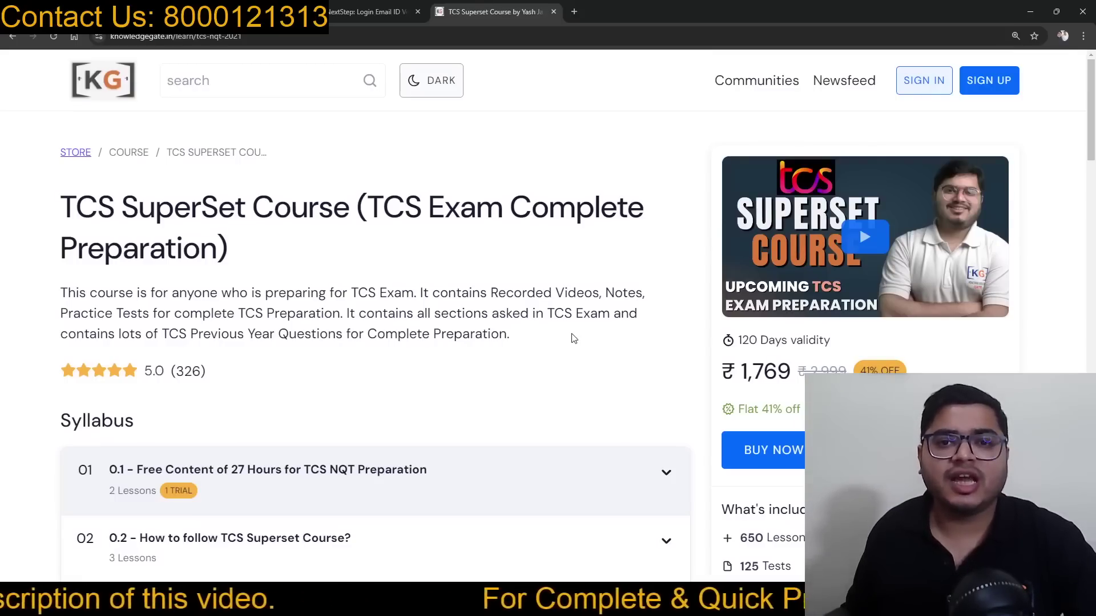
{"action": "scroll", "coordinate": [513, 274], "scroll_direction": "down", "scroll_amount": 2}
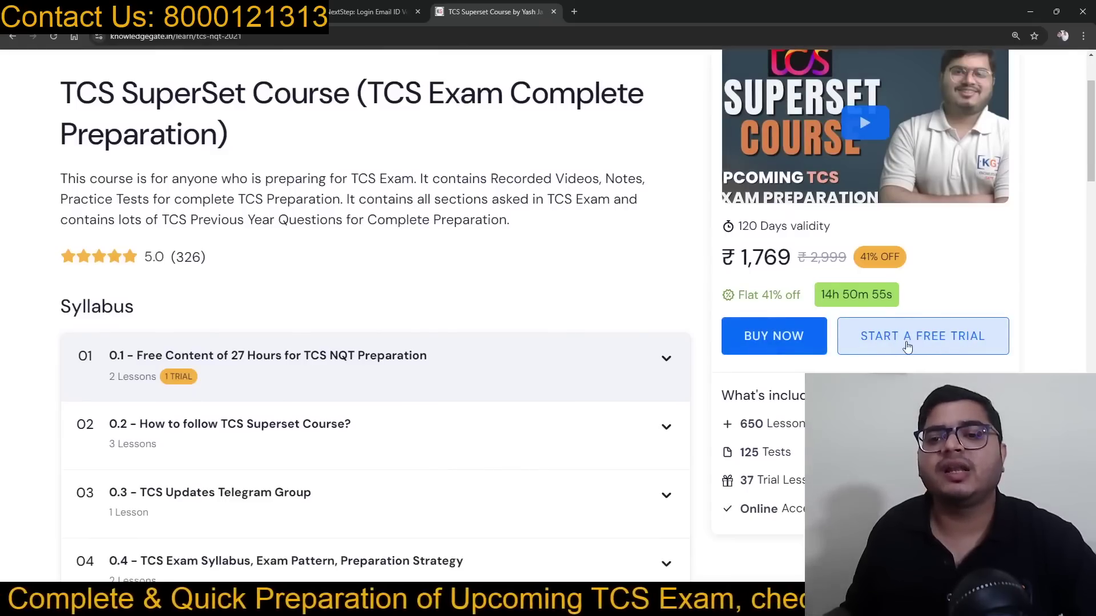
{"action": "scroll", "coordinate": [447, 342], "scroll_direction": "down", "scroll_amount": 2}
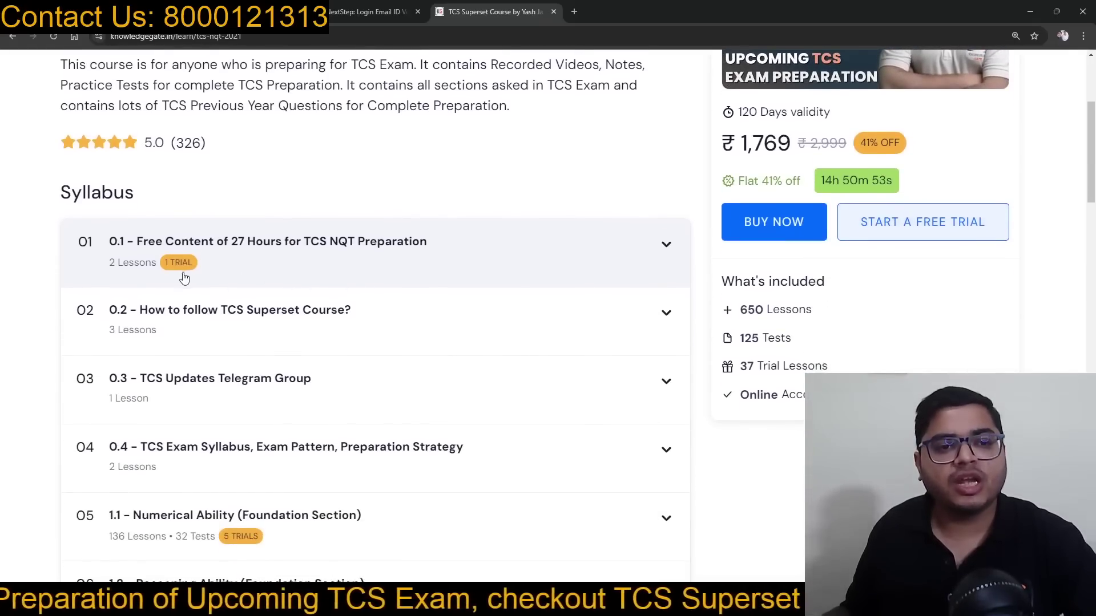
{"action": "scroll", "coordinate": [274, 320], "scroll_direction": "down", "scroll_amount": 10}
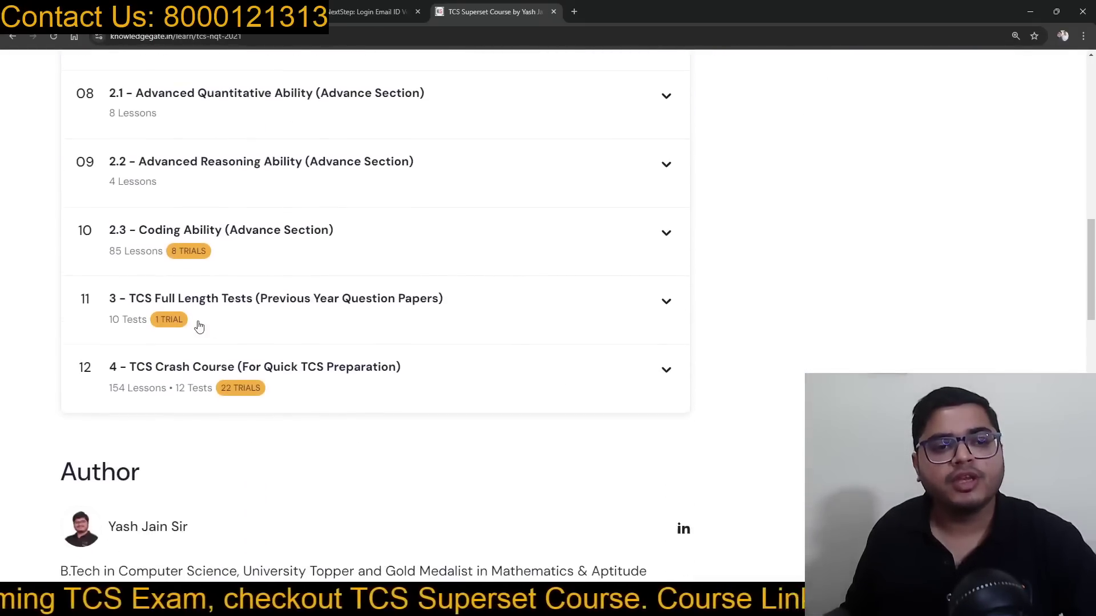
{"action": "scroll", "coordinate": [334, 385], "scroll_direction": "up", "scroll_amount": 12}
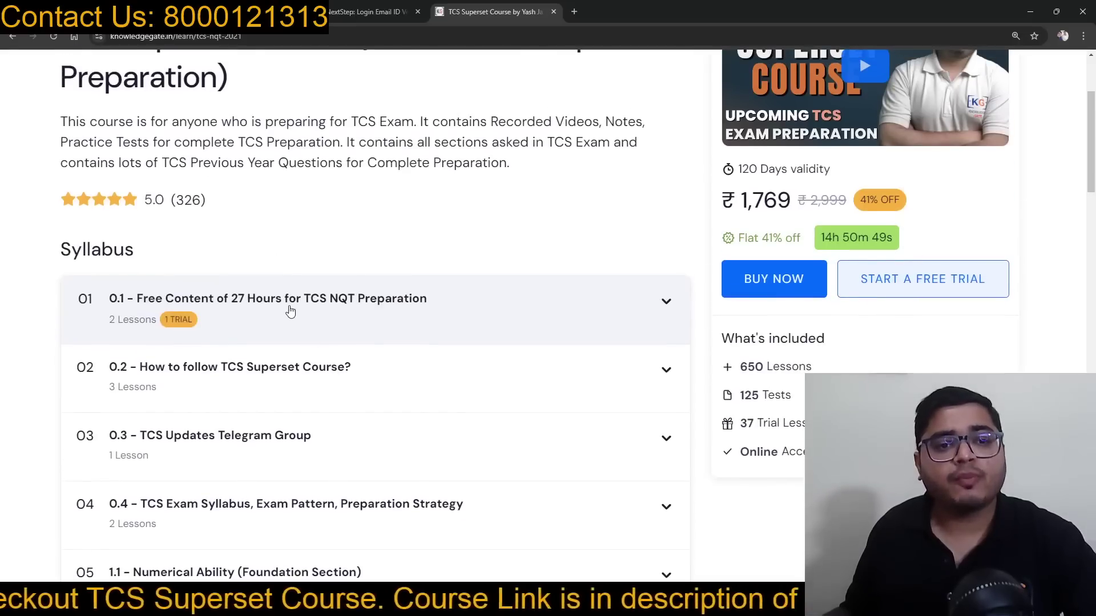
Toggle section 01 again and scroll back up the TCS SuperSet Course page.
{"action": "left_click", "coordinate": [255, 306]}
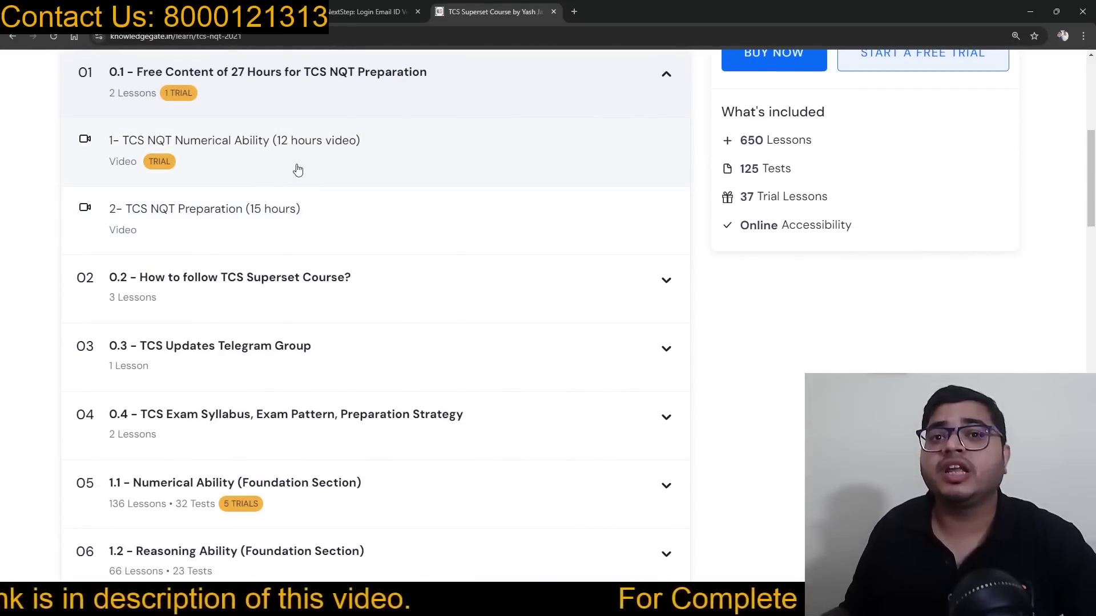
{"action": "scroll", "coordinate": [406, 265], "scroll_direction": "down", "scroll_amount": 5}
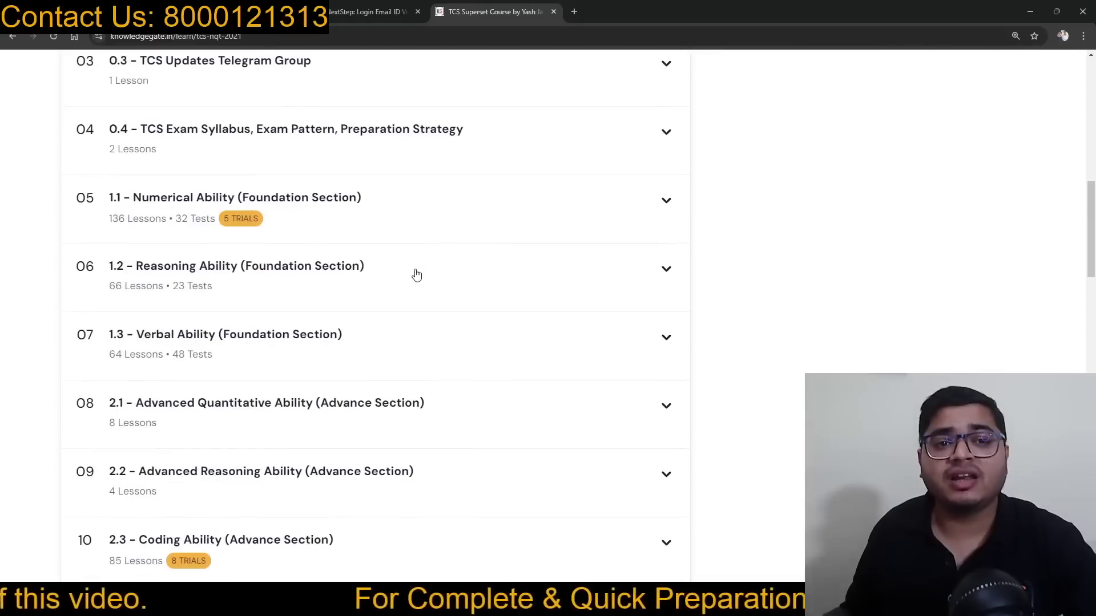
{"action": "scroll", "coordinate": [417, 275], "scroll_direction": "down", "scroll_amount": 3}
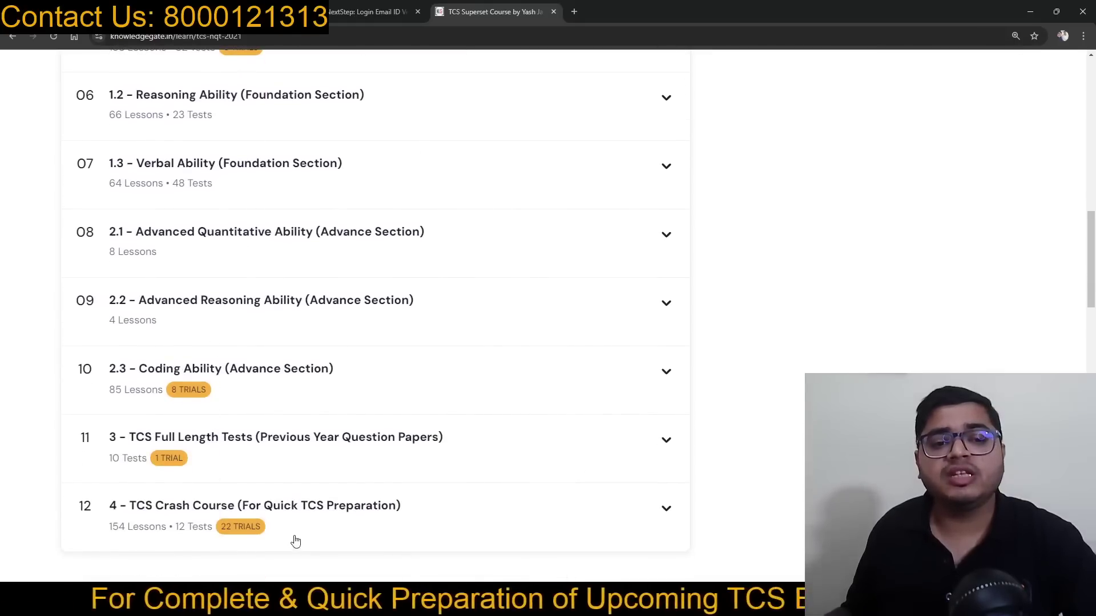
{"action": "scroll", "coordinate": [296, 541], "scroll_direction": "up", "scroll_amount": 12}
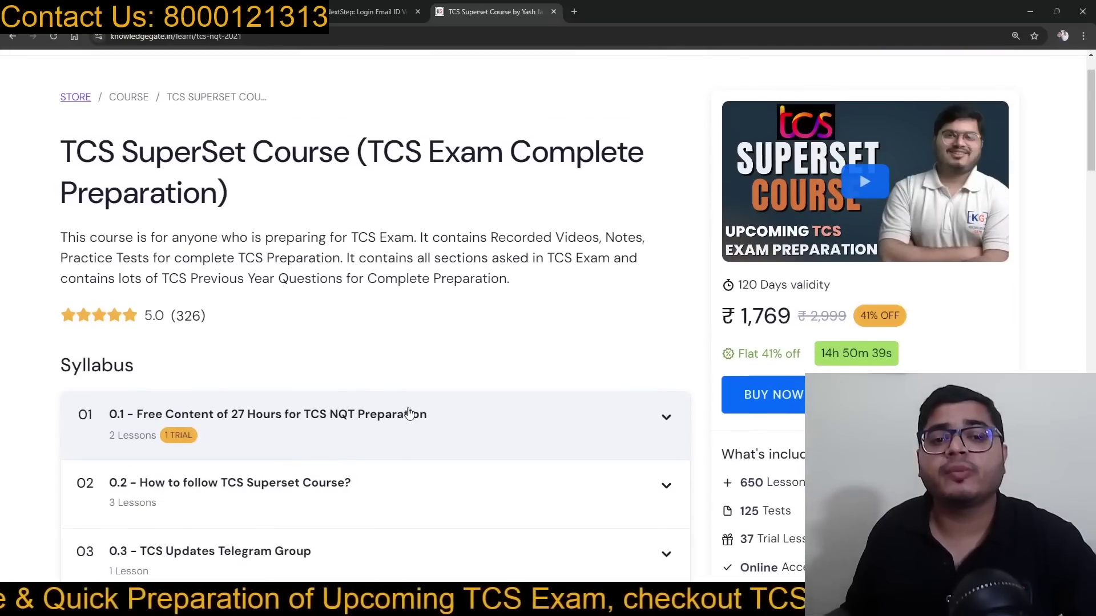